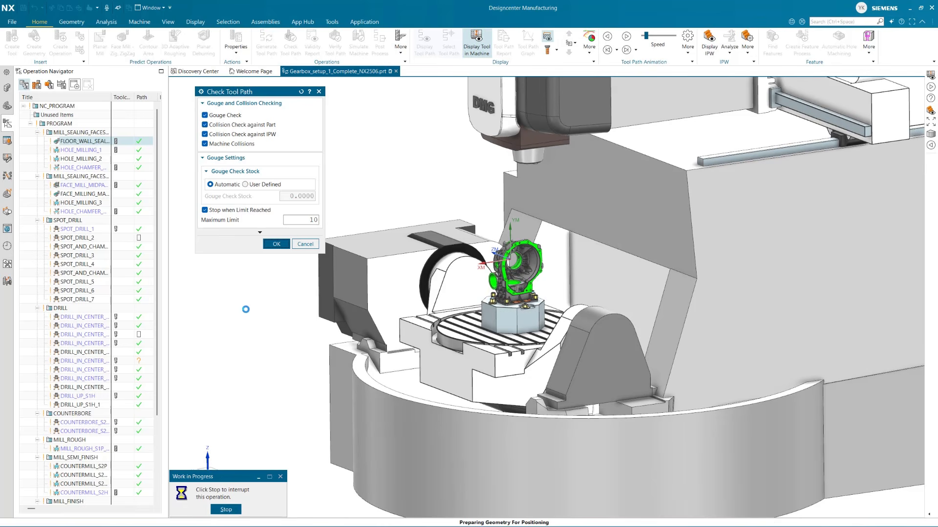
# Review the floor wall operation's tool path report record against the gearbox part and close the report
pyautogui.click(236, 178)
pyautogui.scroll(3, 525, 301)
pyautogui.scroll(1, 525, 302)
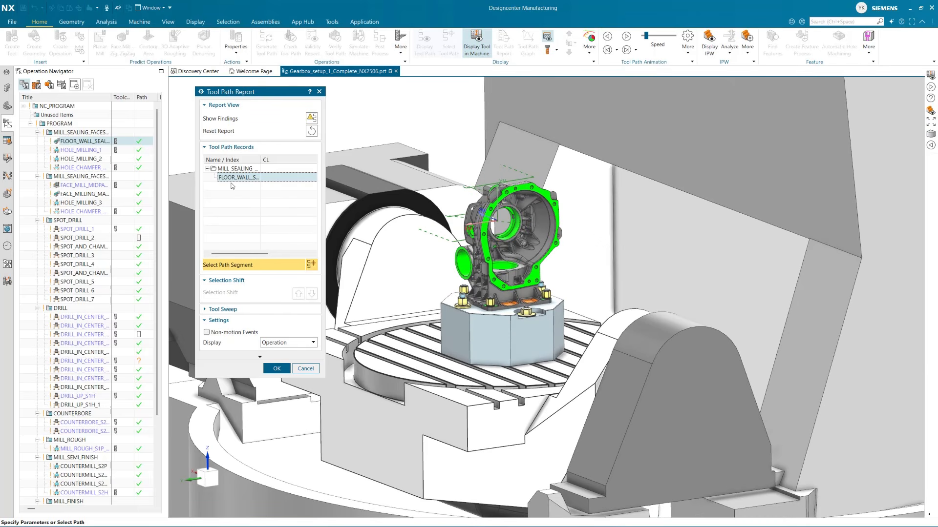
pyautogui.click(300, 370)
pyautogui.scroll(-4, 435, 285)
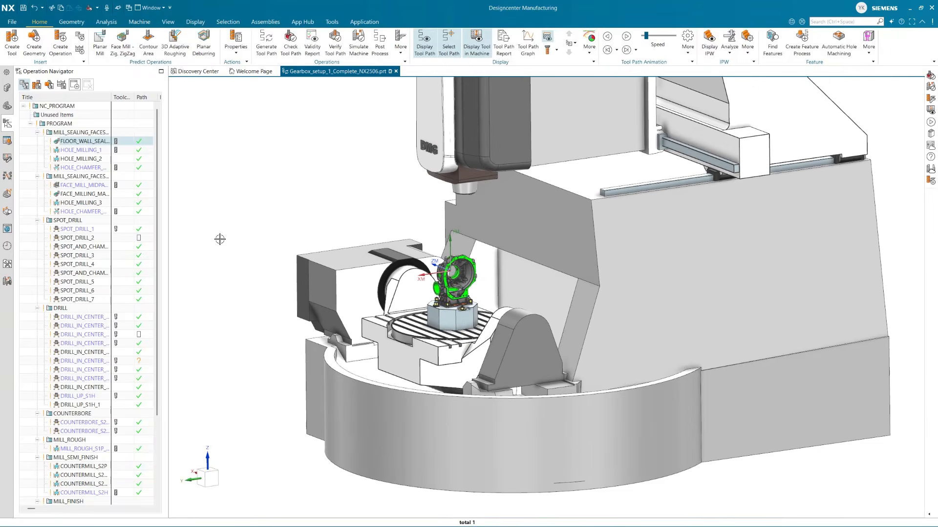
# Set the second shank step's length to 10 on the FLOOR_WALL_SEALING_FACE operation's face mill and accept the operation
pyautogui.doubleClick(88, 142)
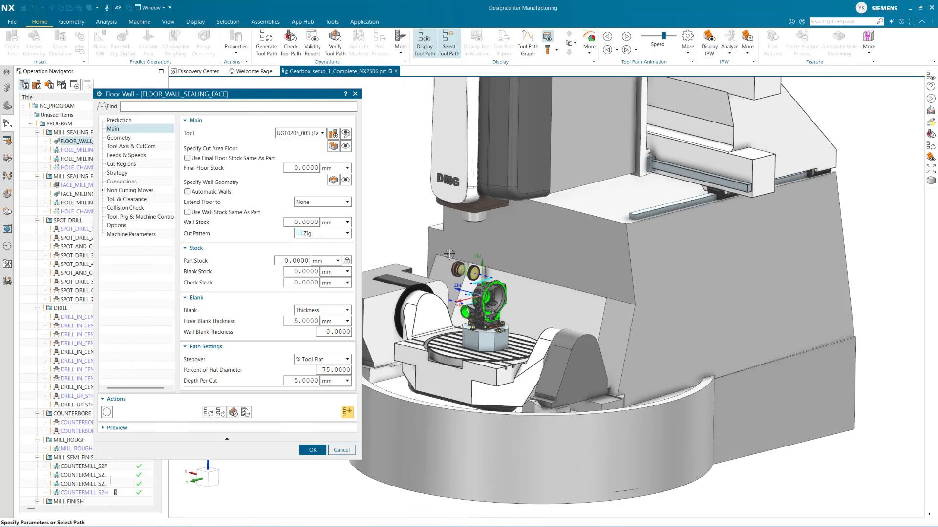
pyautogui.click(346, 134)
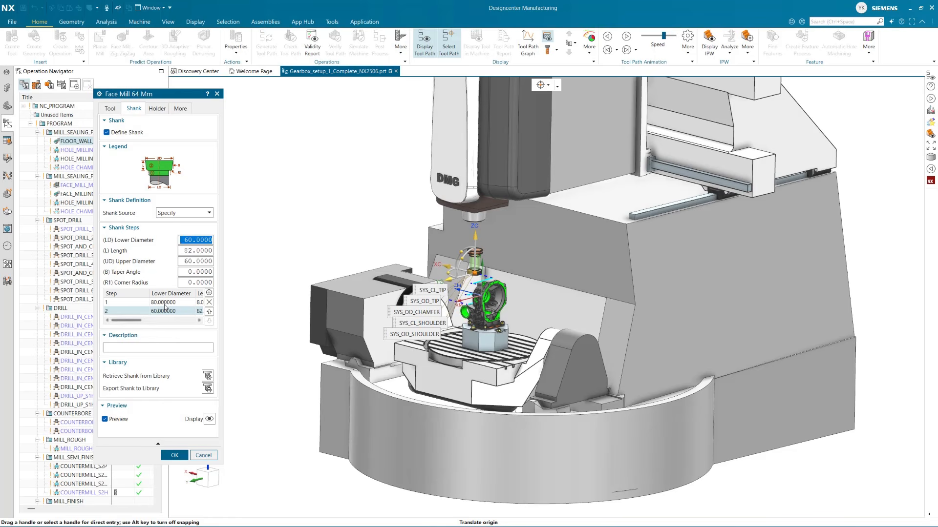
pyautogui.click(165, 305)
pyautogui.click(168, 311)
pyautogui.click(187, 252)
pyautogui.write('10')
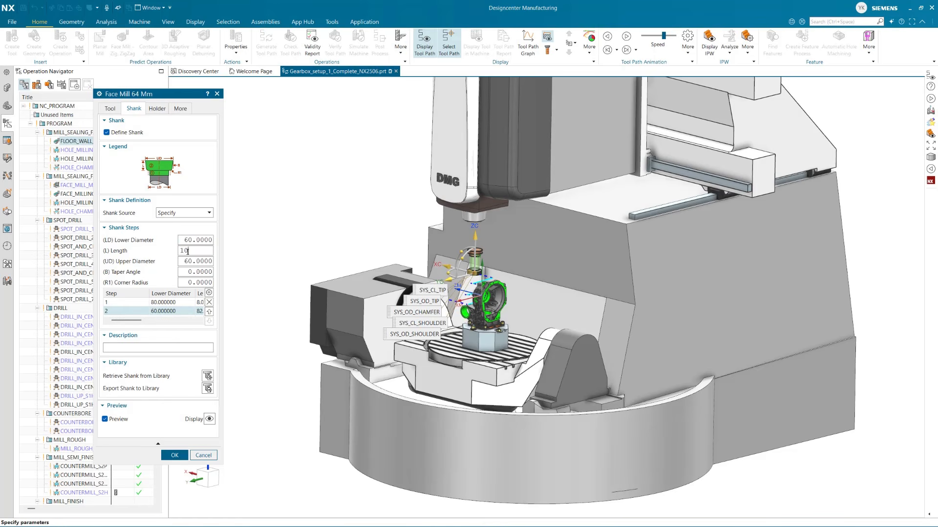
pyautogui.press('Tab')
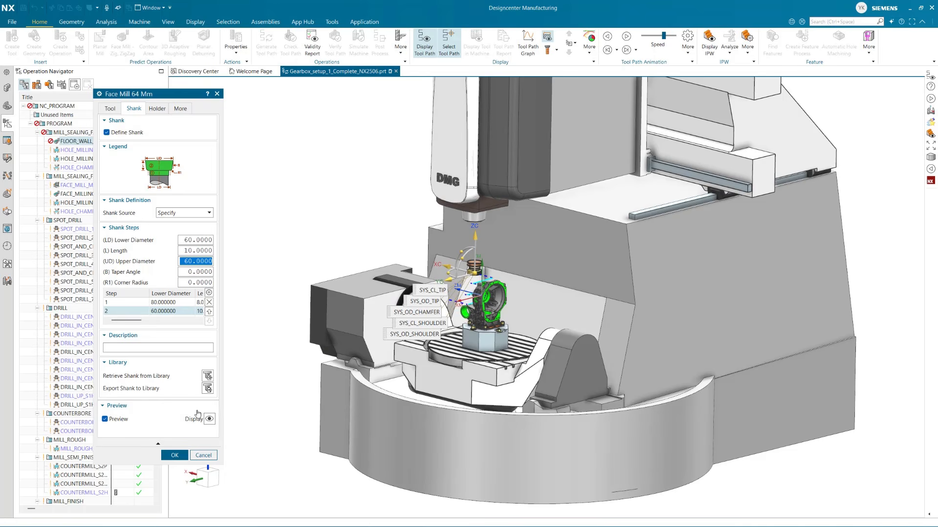
pyautogui.click(174, 455)
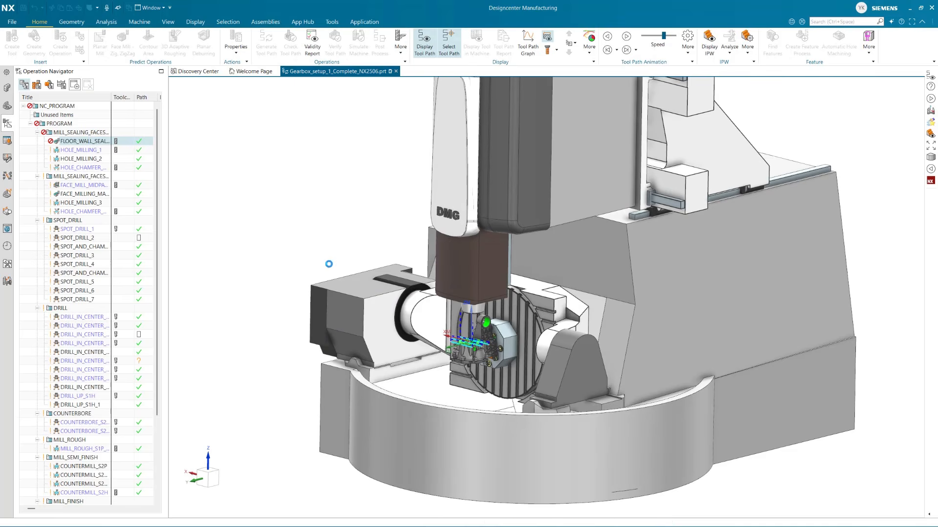
pyautogui.click(314, 451)
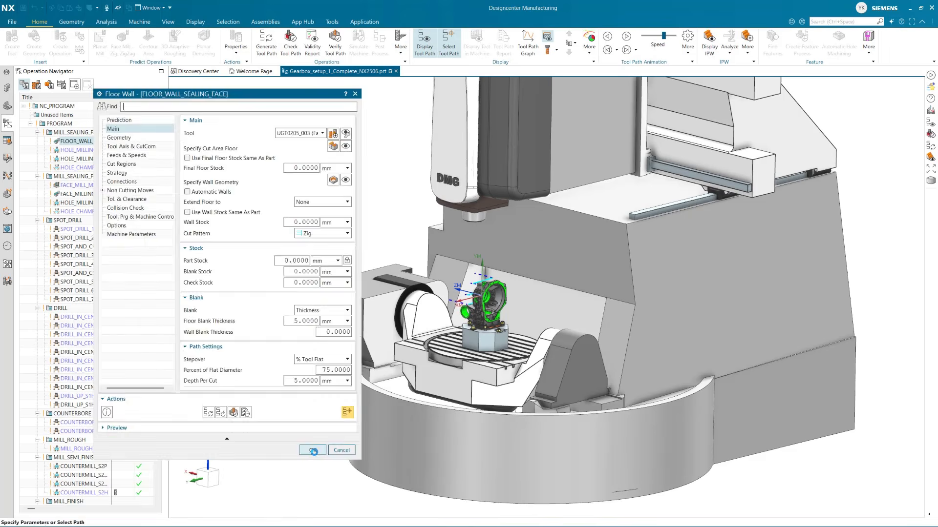
# Run Check Tool Path on the floor wall operation, including machine collisions, and display the tool at collision record 27
pyautogui.click(291, 47)
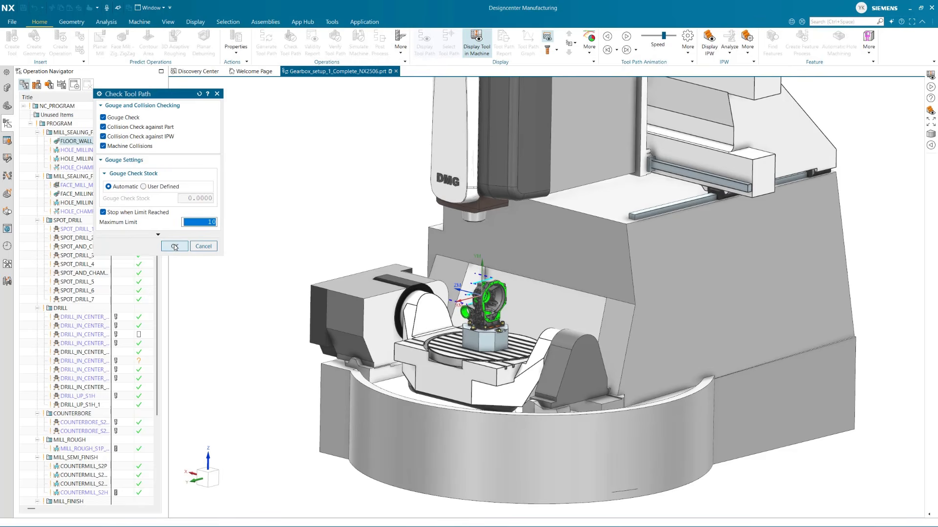
pyautogui.click(175, 247)
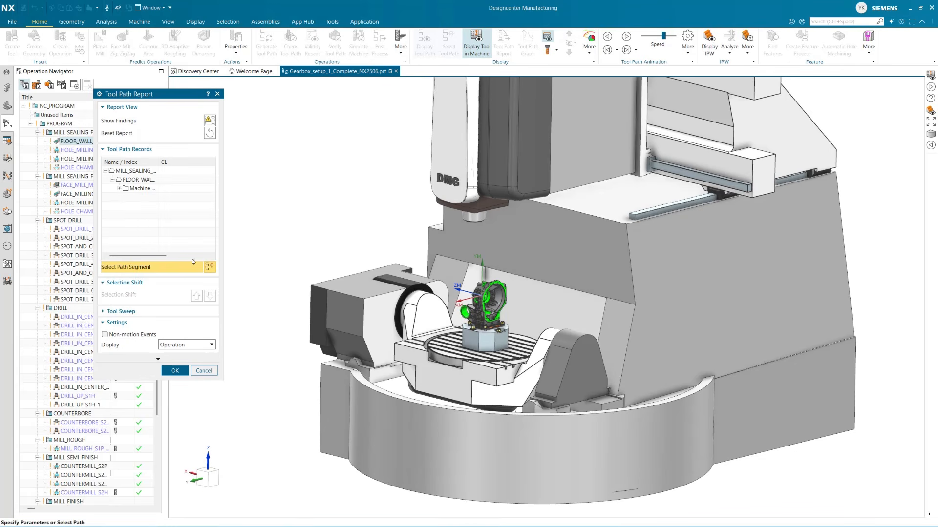
pyautogui.click(132, 196)
pyautogui.scroll(5, 470, 333)
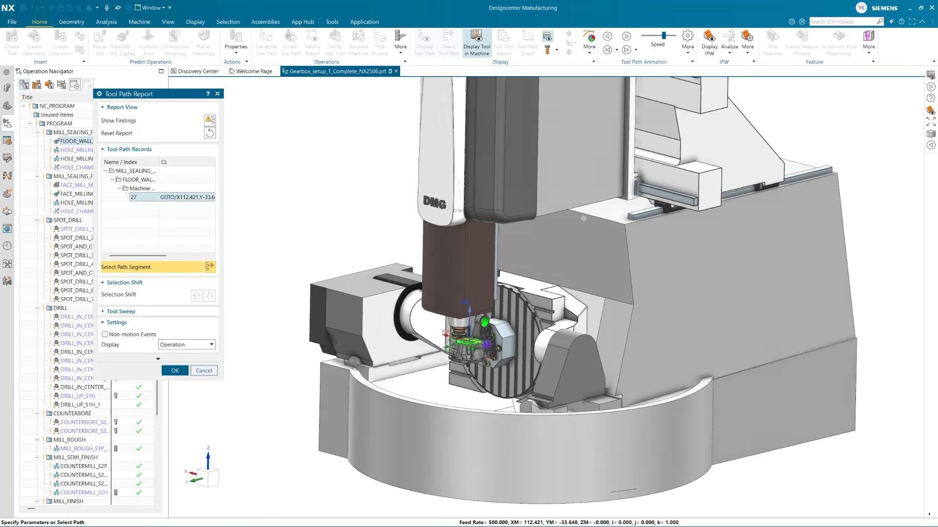
# Examine the spindle head and short tool around the gearbox at the collision position and close the report
pyautogui.scroll(5, 469, 333)
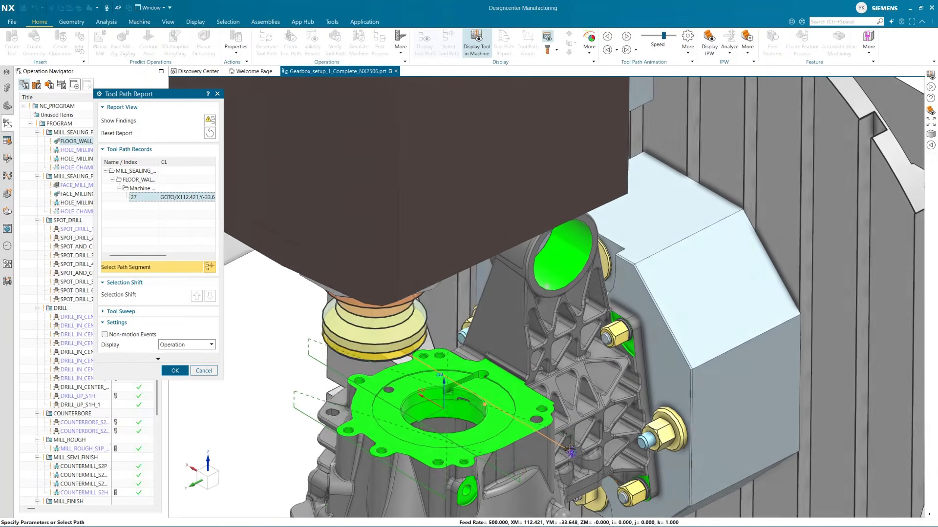
pyautogui.moveTo(569, 449)
pyautogui.mouseDown(button='middle')
pyautogui.moveTo(694, 387)
pyautogui.moveTo(459, 370)
pyautogui.moveTo(415, 300)
pyautogui.moveTo(375, 288)
pyautogui.moveTo(410, 397)
pyautogui.moveTo(425, 409)
pyautogui.mouseUp(button='middle')
pyautogui.scroll(3, 461, 433)
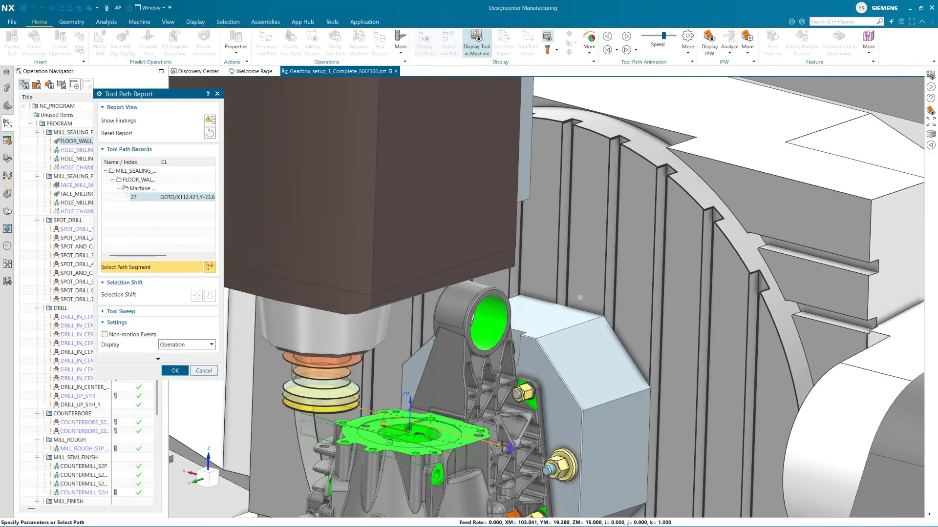
pyautogui.scroll(4, 504, 465)
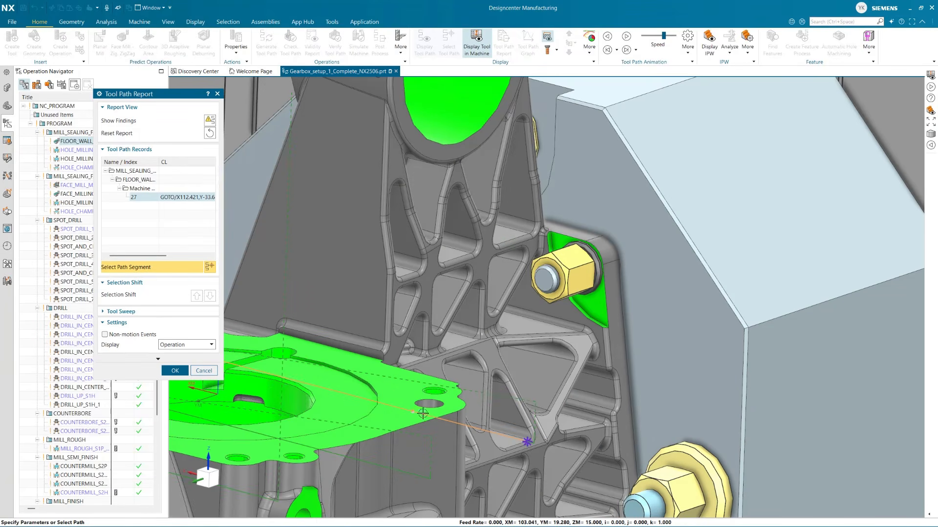
pyautogui.scroll(-7, 429, 381)
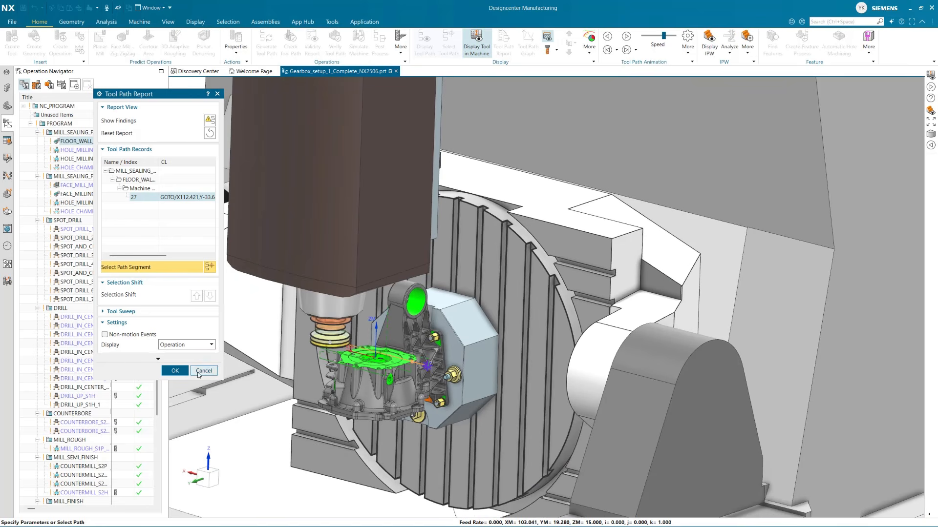
pyautogui.click(175, 370)
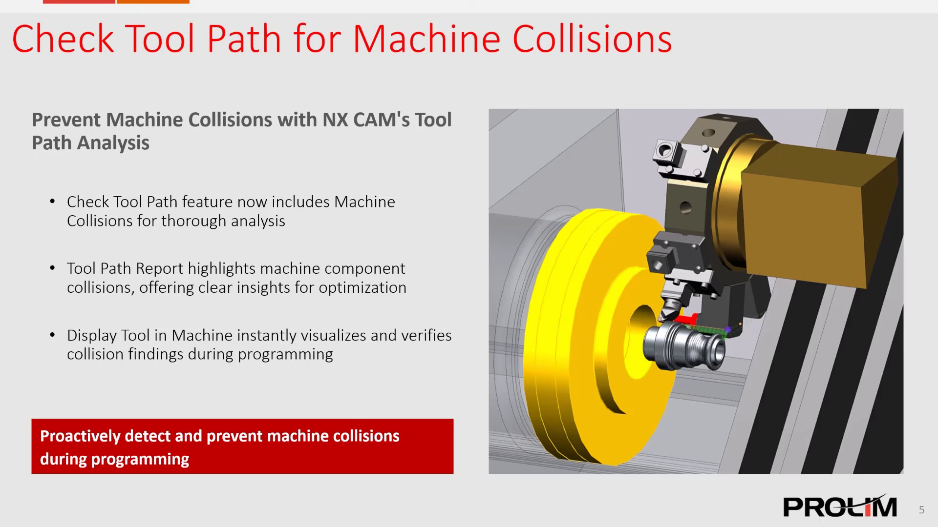
pyautogui.press('Right')
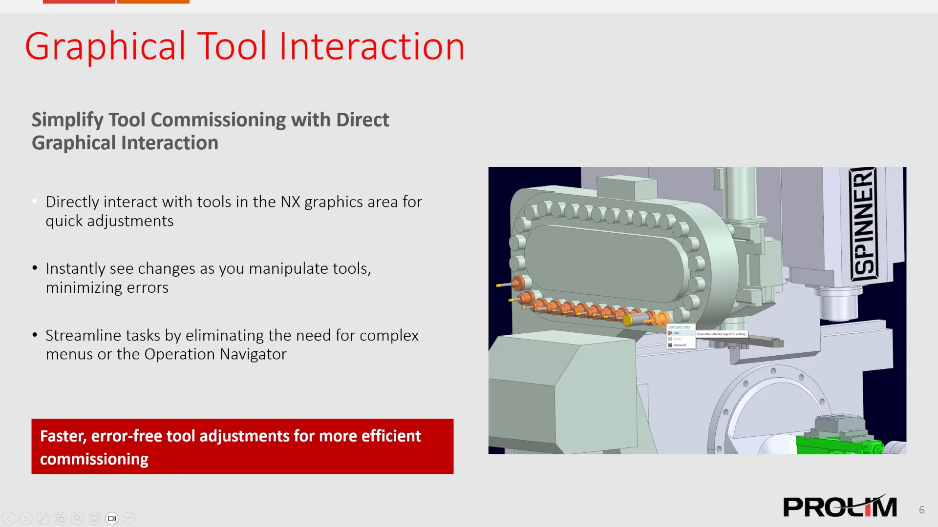
# Switch to NX and list the TOOL_MAGAZINE pockets of the SPINNER_U630_TTBC_MPP machine in the Machine Setup Configurator
pyautogui.hotkey('alt', 'Tab')
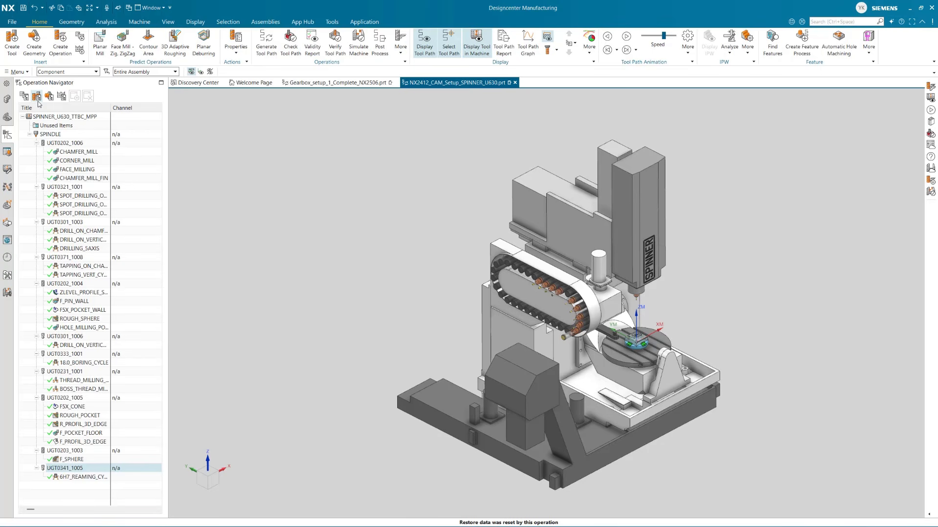
pyautogui.click(8, 169)
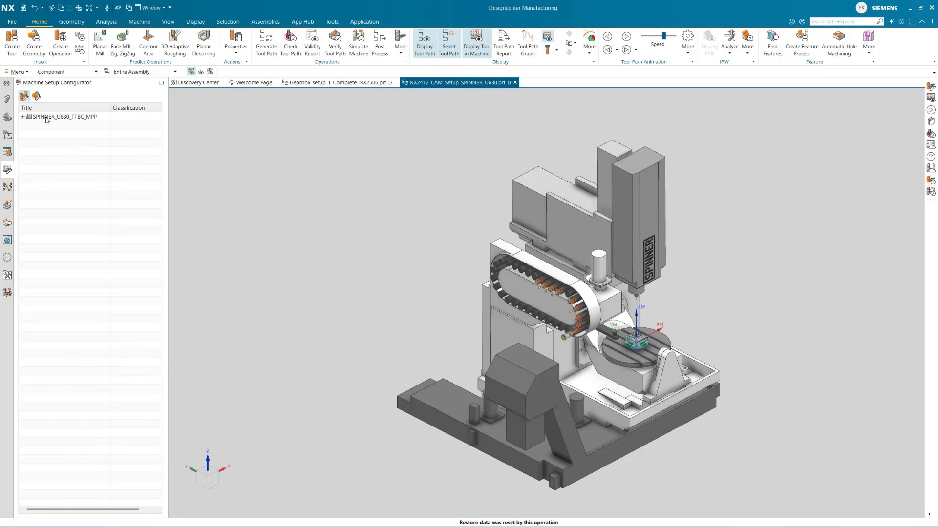
pyautogui.click(22, 117)
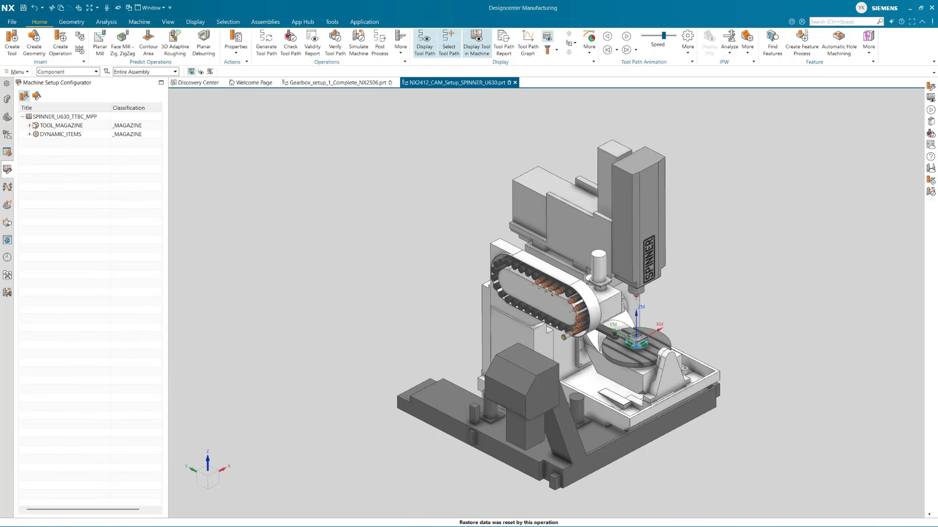
pyautogui.click(29, 125)
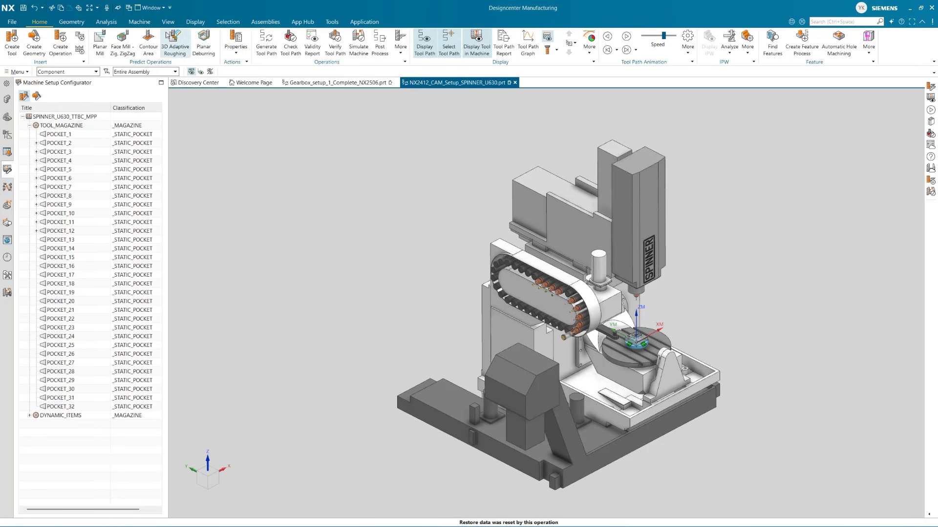
# Turn the Select Tool or Device selection mode off and back on
pyautogui.click(141, 22)
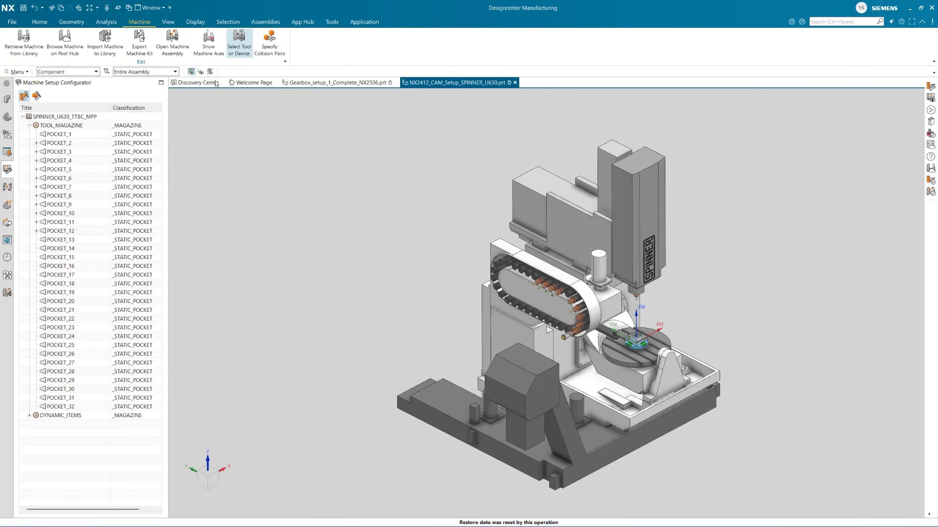
pyautogui.click(243, 49)
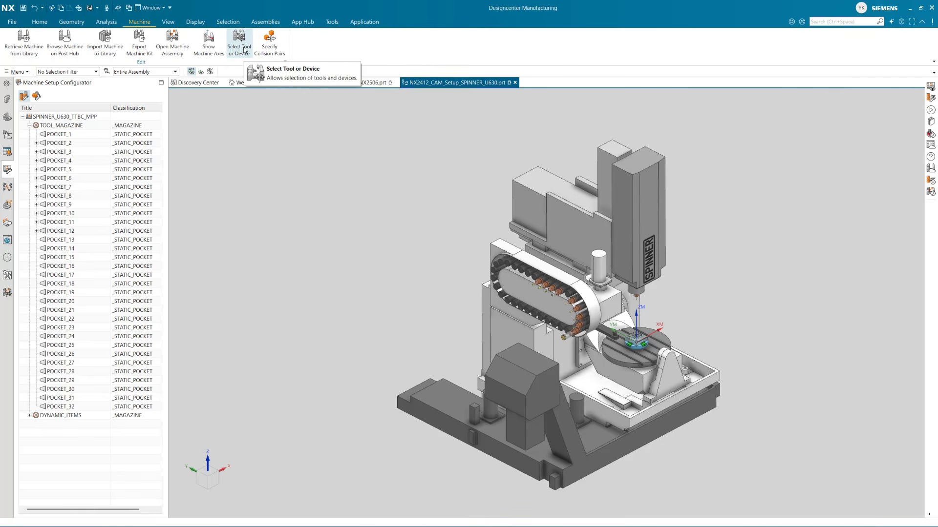
pyautogui.click(243, 49)
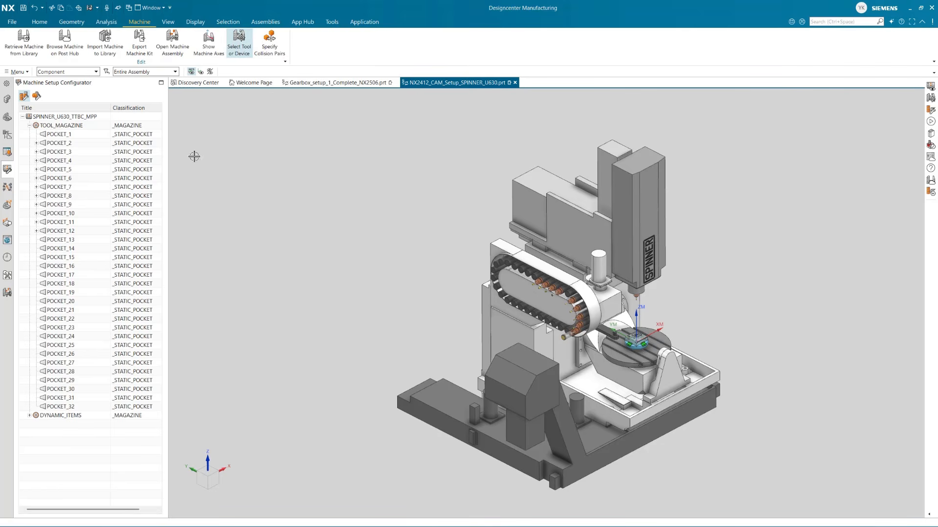
# Unmount the tool UGT0301_1006 from the magazine directly in the machine model
pyautogui.scroll(2, 454, 328)
pyautogui.scroll(-2, 321, 330)
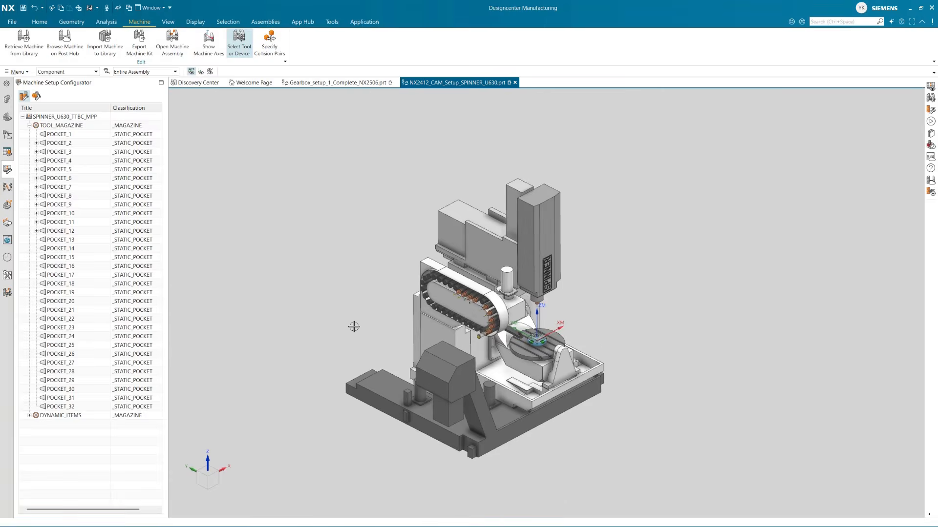
pyautogui.scroll(2, 428, 332)
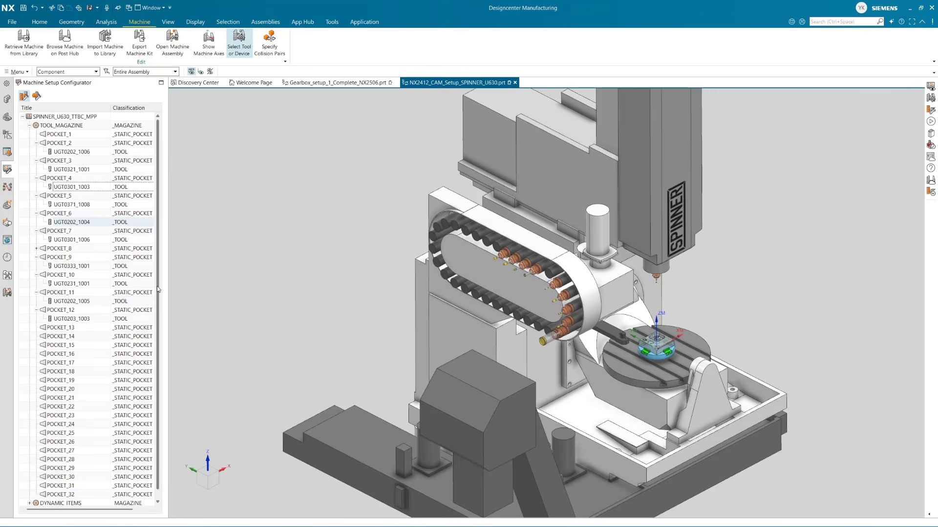
pyautogui.rightClick(554, 283)
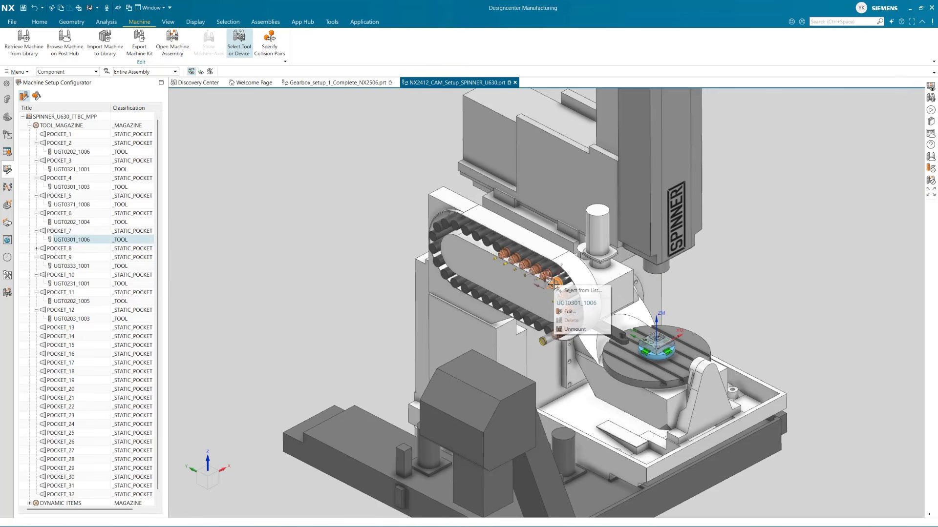
pyautogui.click(572, 329)
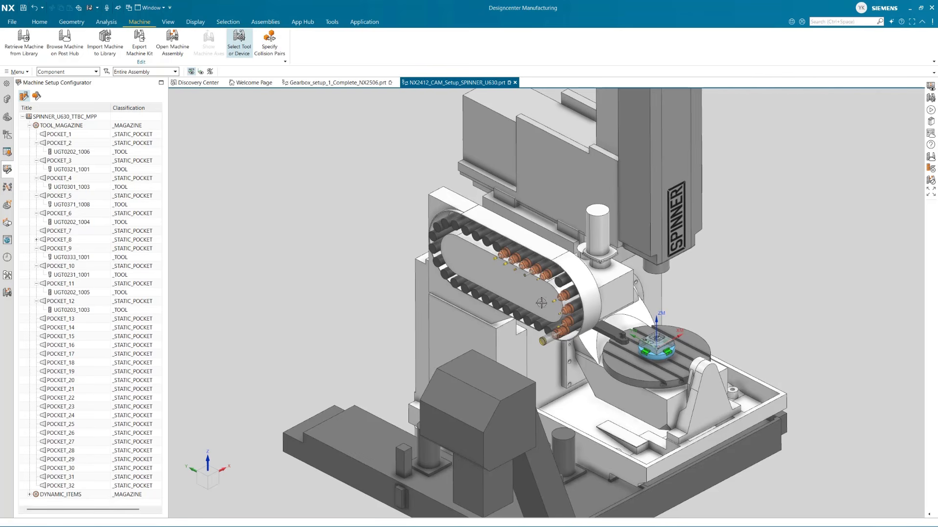
# Remount the tool UGT0301_1006 from ASSIGNABLE_1 under DYNAMIC_ITEMS into the magazine's POCKET_7
pyautogui.click(31, 495)
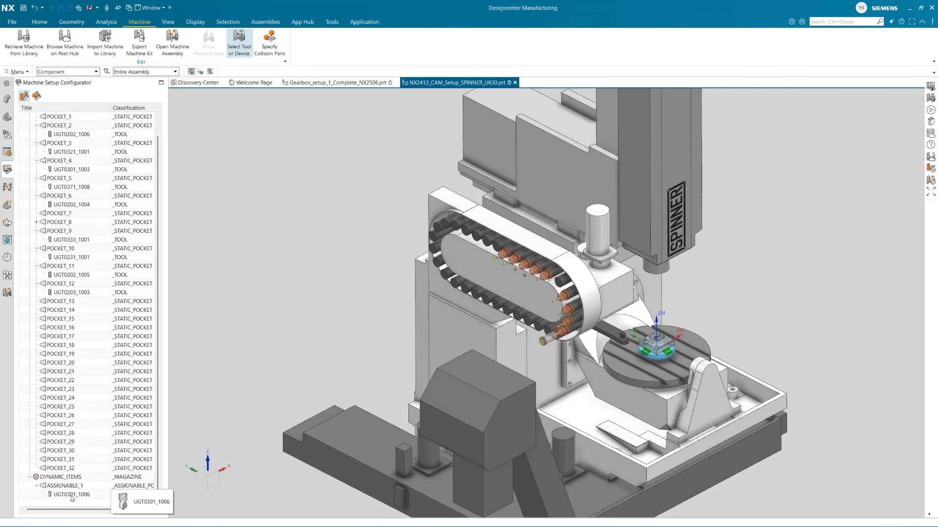
pyautogui.click(77, 495)
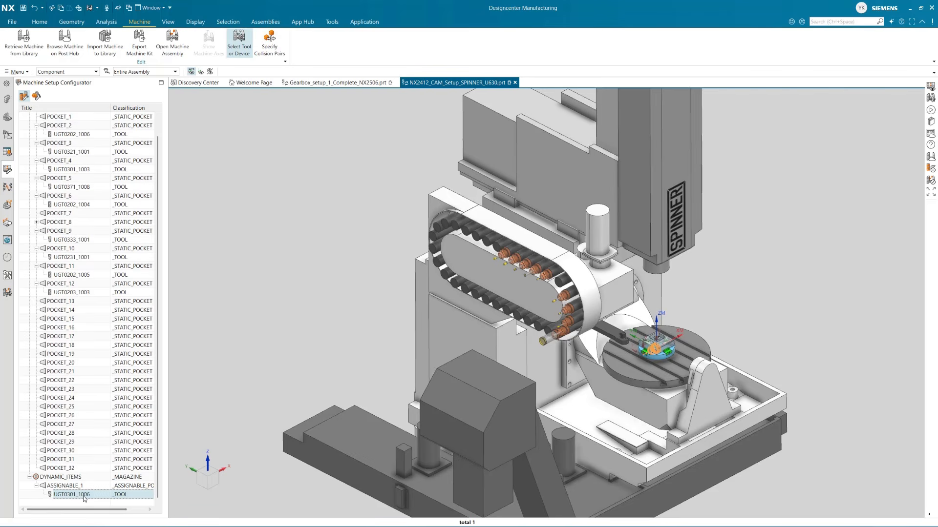
pyautogui.moveTo(84, 498); pyautogui.dragTo(68, 217)
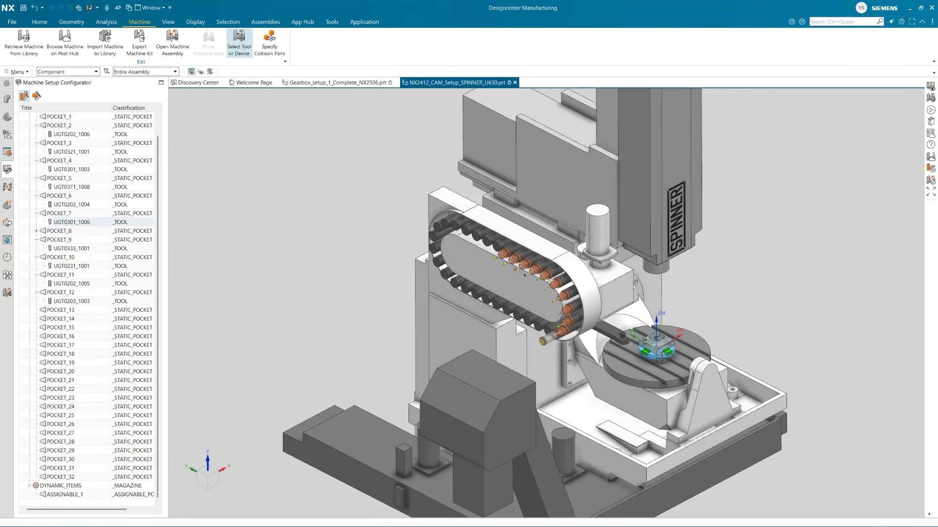
pyautogui.scroll(3, 628, 295)
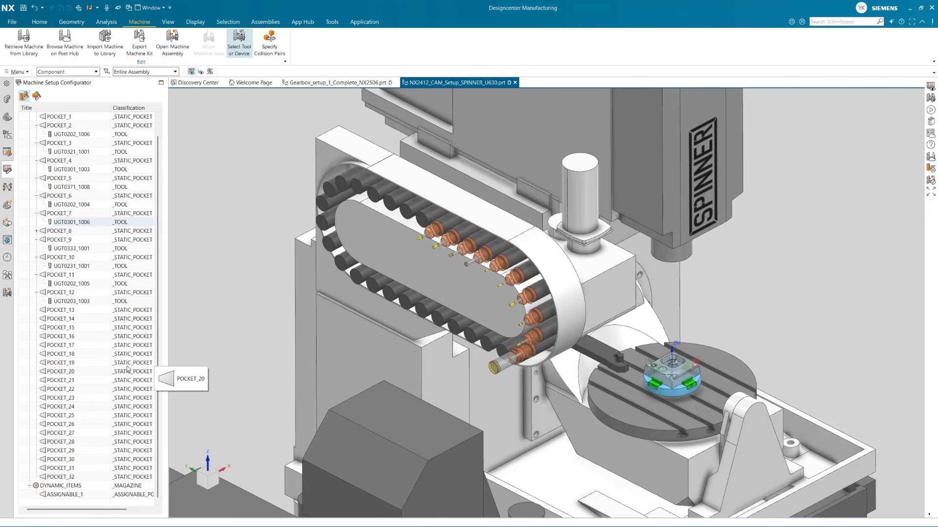
pyautogui.moveTo(156, 163); pyautogui.dragTo(156, 147)
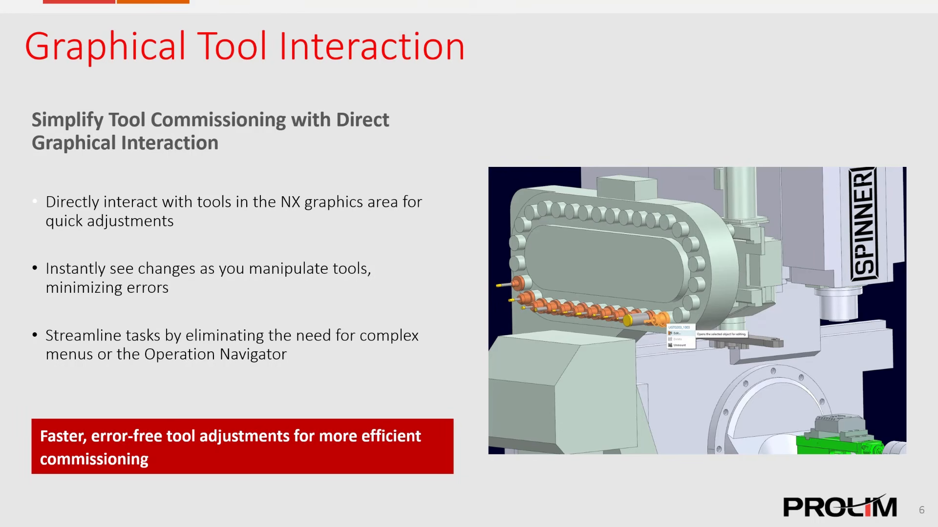
pyautogui.press('Right')
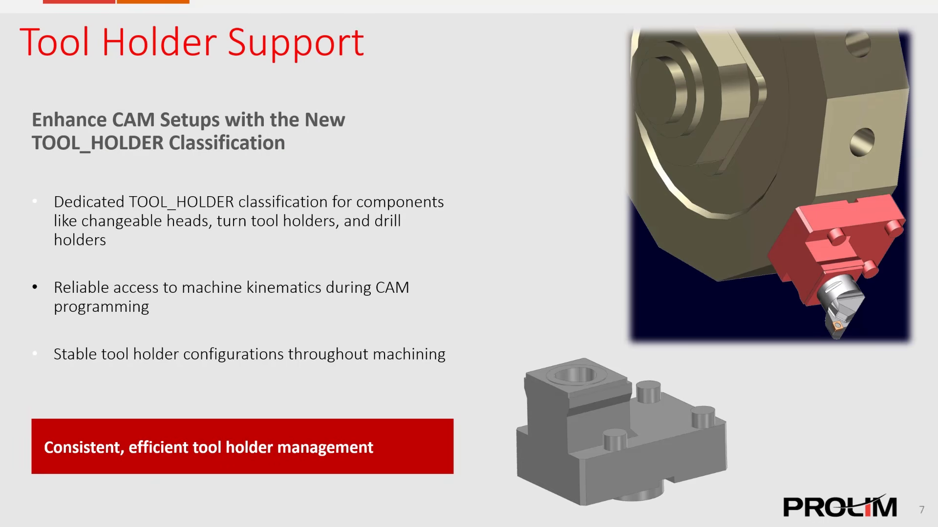
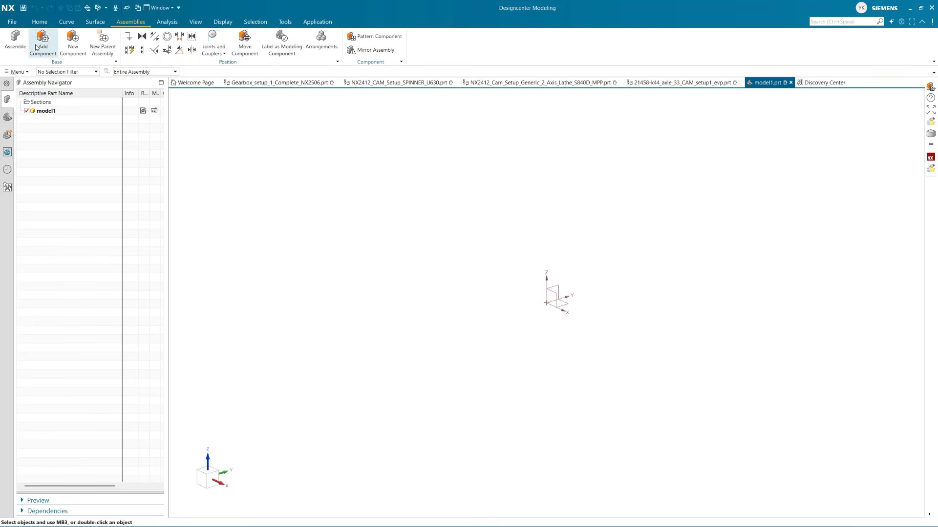
# Add the loaded part C4-HOLDER_EXT_1_geom to the model1 assembly at the absolute location without a Fix constraint
pyautogui.click(50, 51)
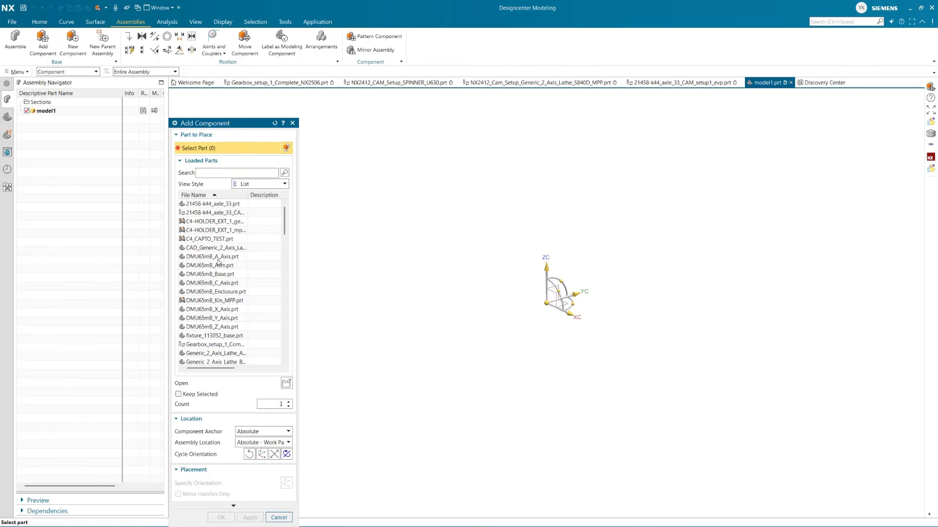
pyautogui.click(215, 221)
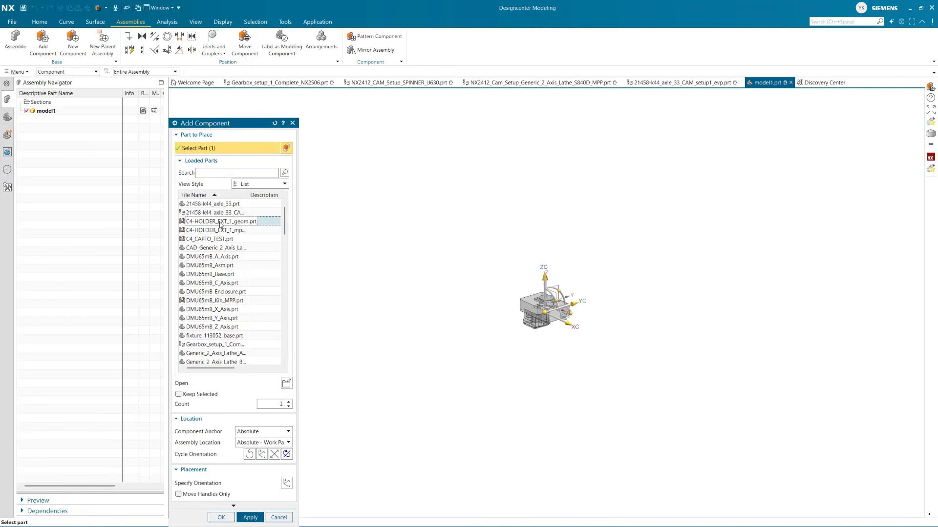
pyautogui.click(221, 518)
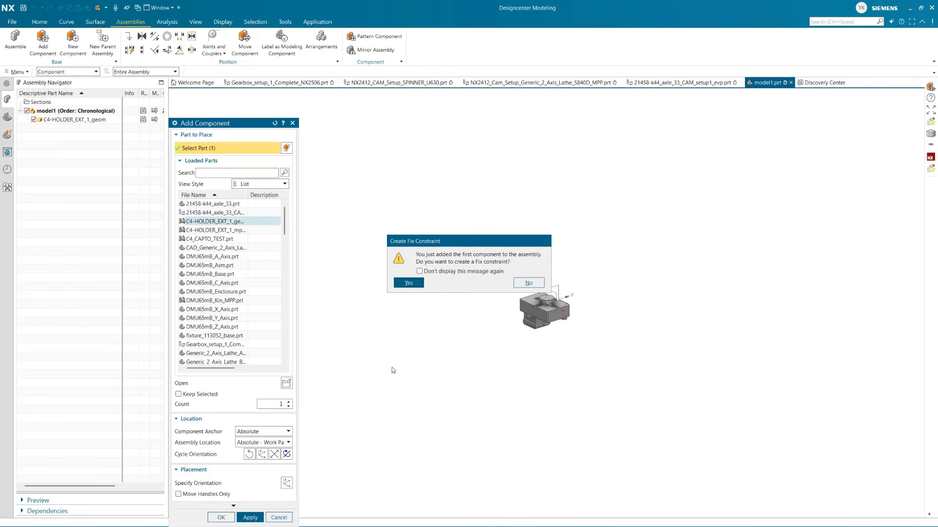
pyautogui.click(531, 282)
pyautogui.scroll(7, 550, 312)
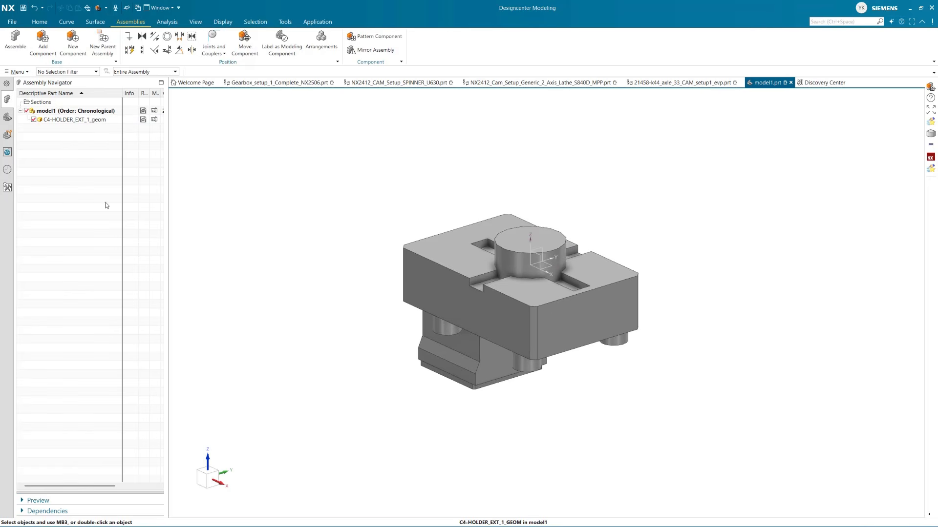
# In the Machine Tool Builder application, insert a Tool Holder Base Component under NO_NAME with the holder's solid body as geometry
pyautogui.click(318, 21)
pyautogui.click(237, 42)
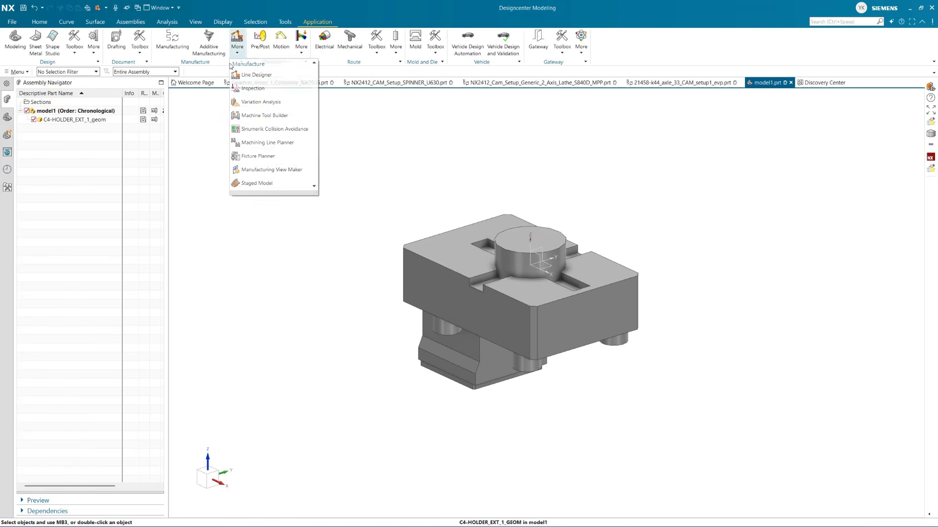
pyautogui.click(264, 116)
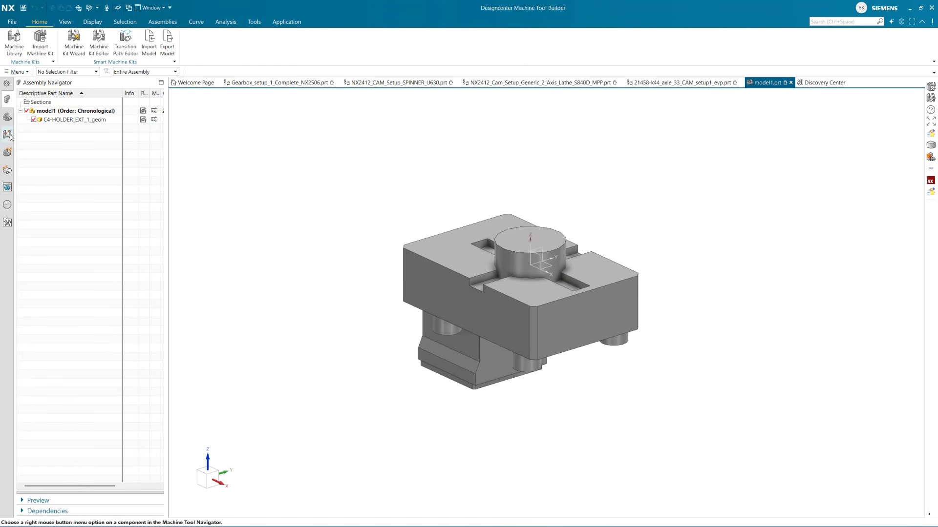
pyautogui.rightClick(40, 104)
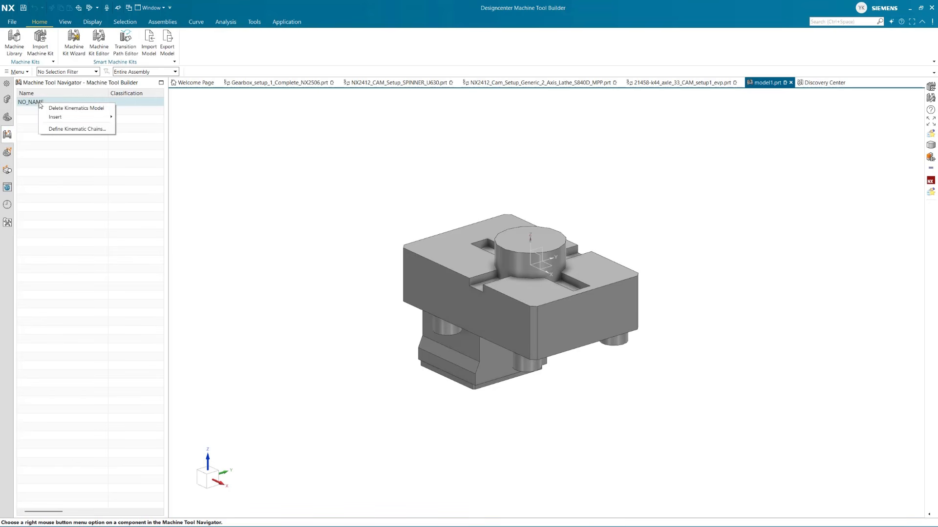
pyautogui.moveTo(72, 120)
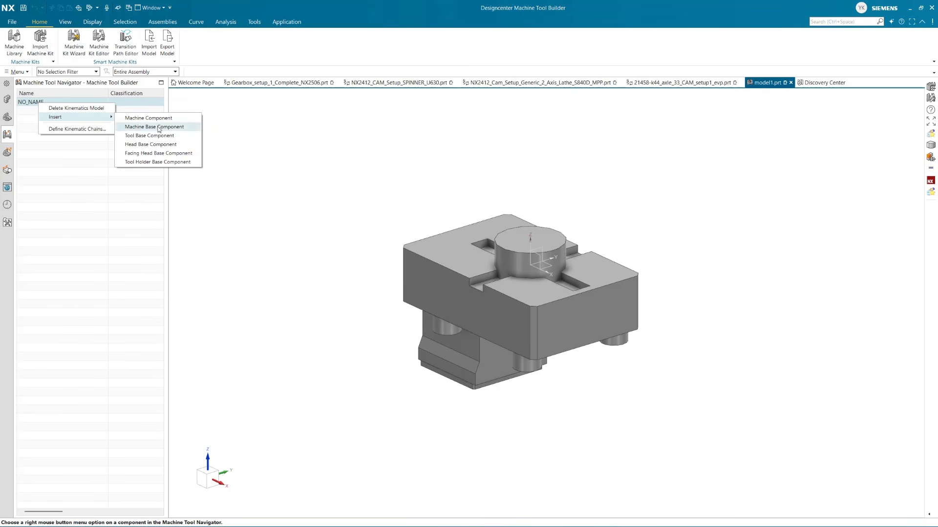
pyautogui.click(177, 163)
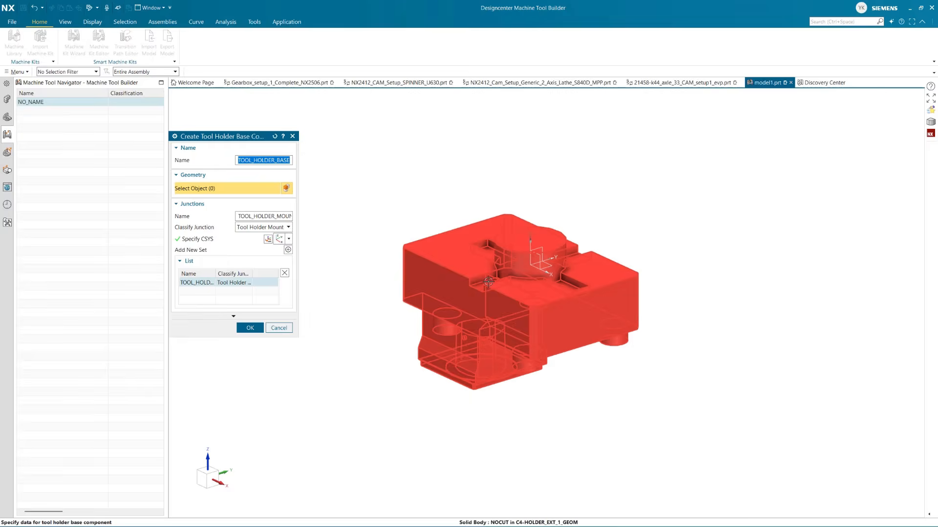
pyautogui.click(475, 309)
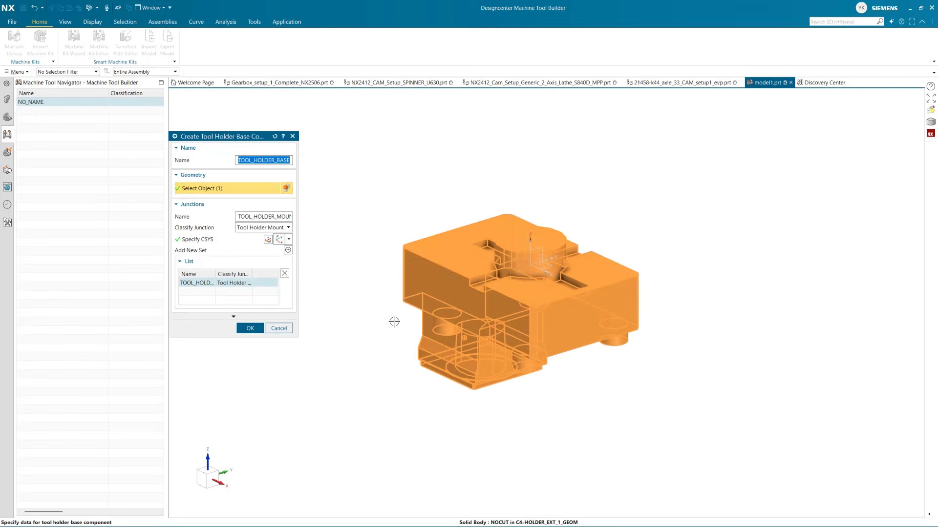
# Rotate the tool holder mount junction's CSYS 90° about YC and flip its XC axis
pyautogui.click(197, 243)
pyautogui.moveTo(475, 375); pyautogui.dragTo(530, 322, button='middle')
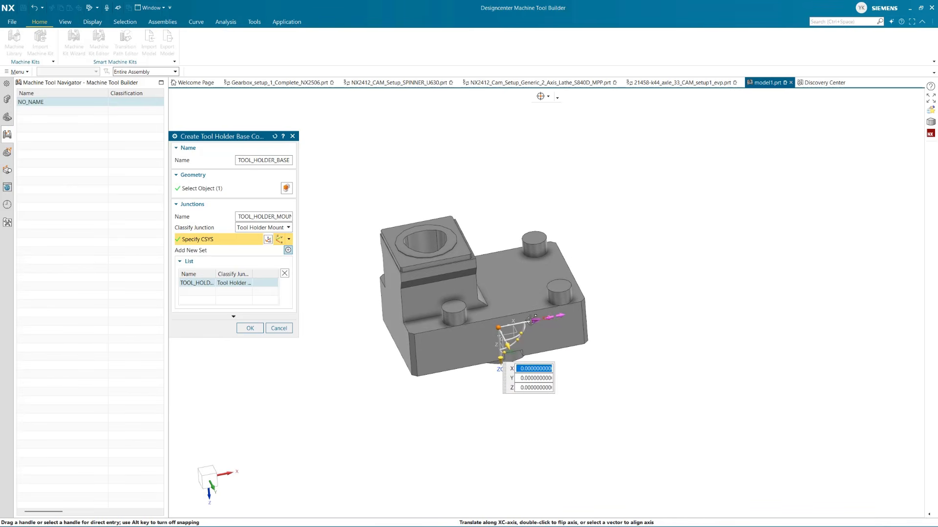
pyautogui.click(531, 320)
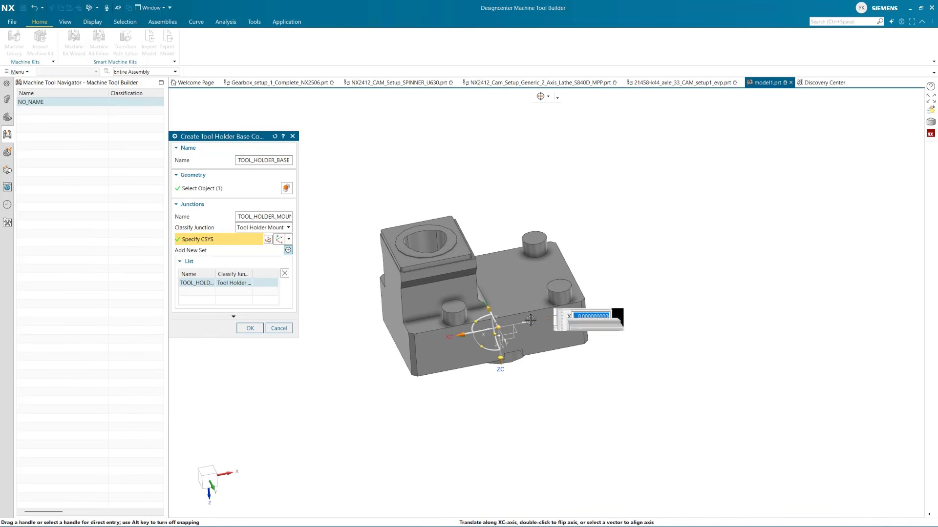
pyautogui.click(481, 345)
pyautogui.write('9')
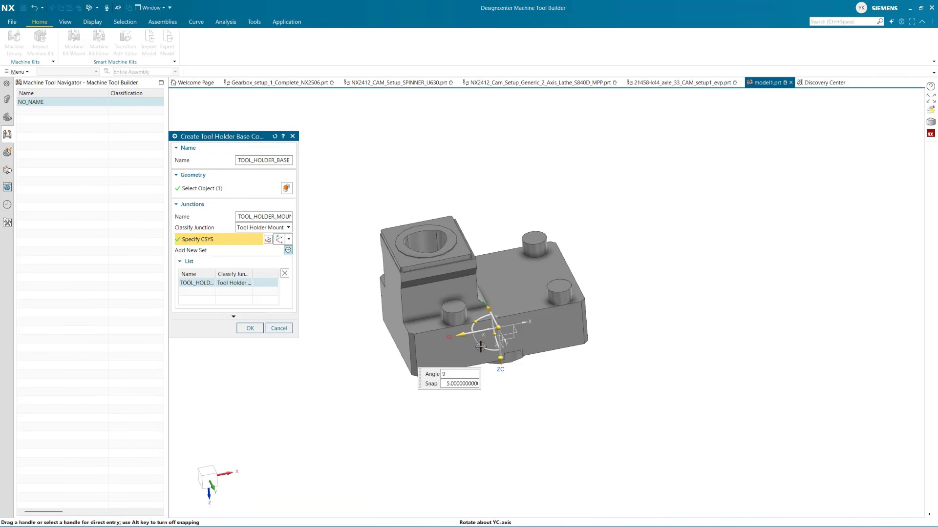
pyautogui.write('0')
pyautogui.press('Return')
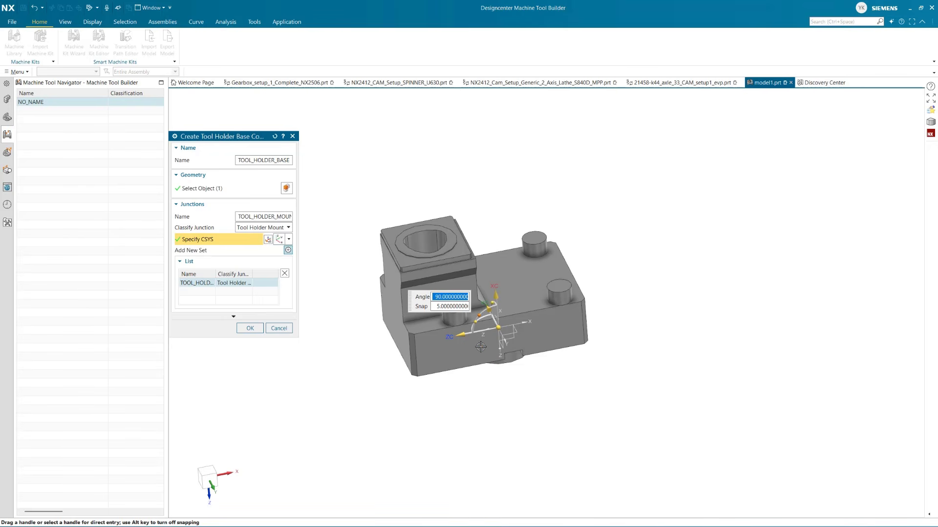
pyautogui.doubleClick(496, 296)
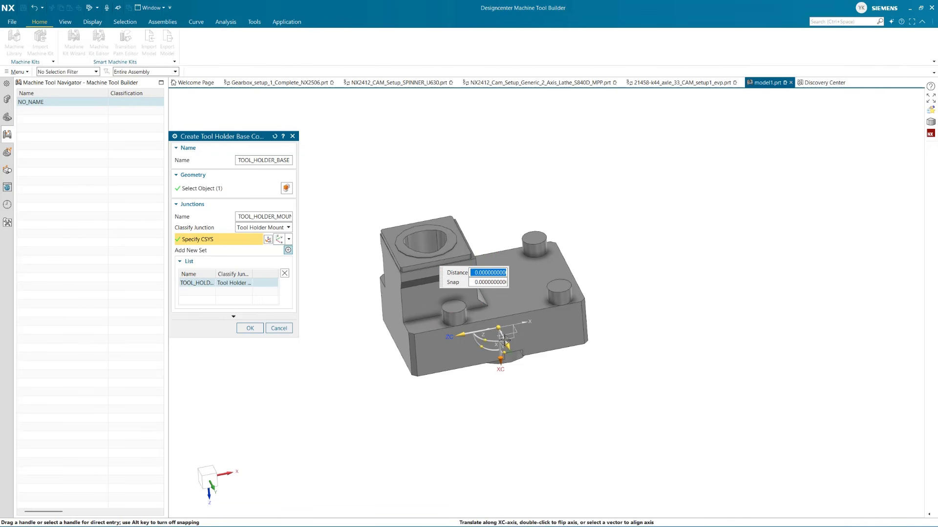
# Rotate the mount junction's CSYS -90° about XC, flip its ZC axis, and create the tool holder base component
pyautogui.click(482, 338)
pyautogui.write('-90')
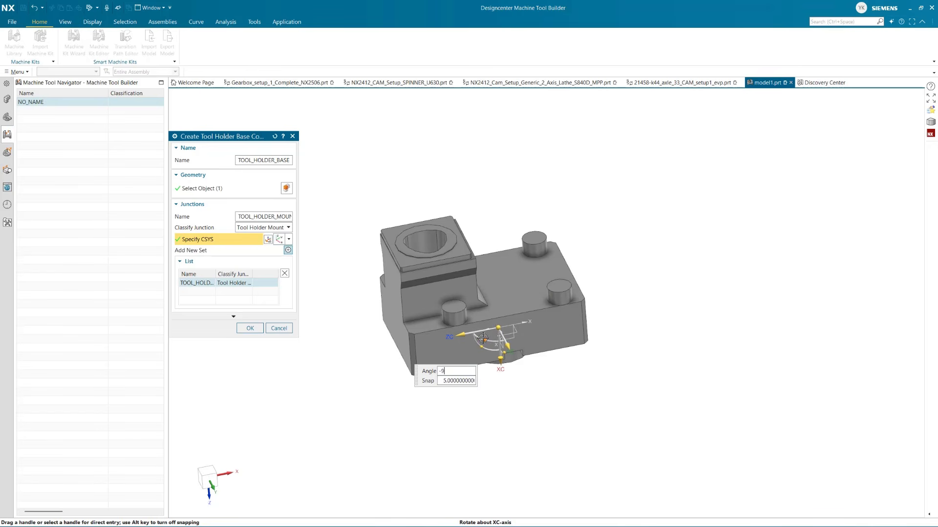
pyautogui.press('Return')
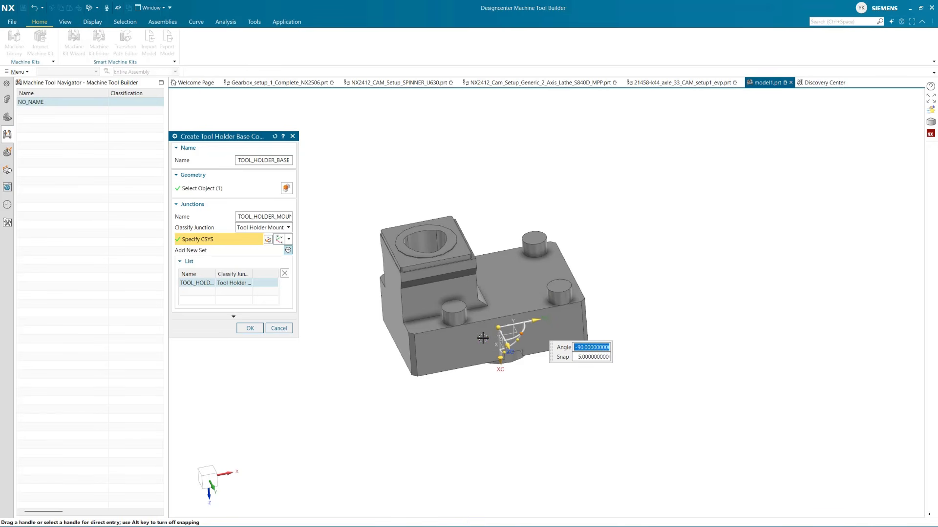
pyautogui.doubleClick(506, 346)
pyautogui.doubleClick(496, 296)
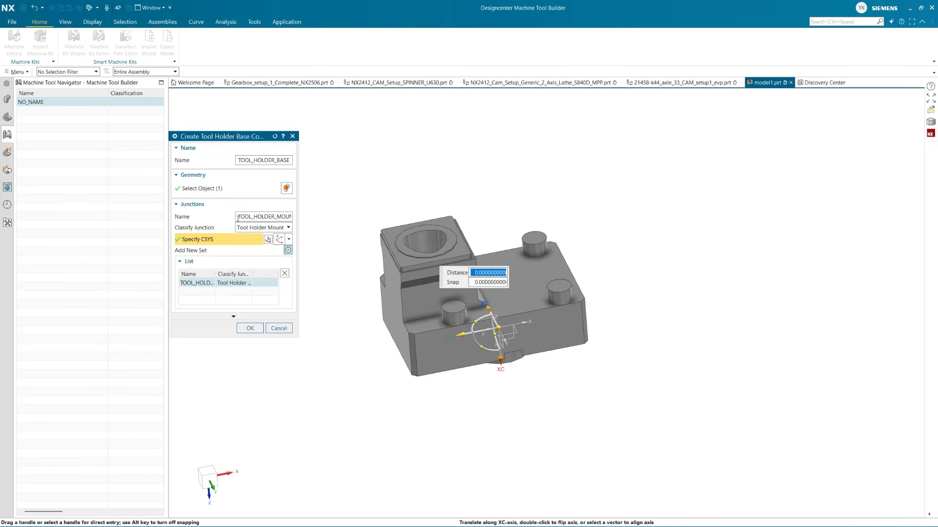
pyautogui.click(250, 328)
# Start inserting a machine component under TOOL_HOLDER_BASE in the kinematics model
pyautogui.click(43, 112)
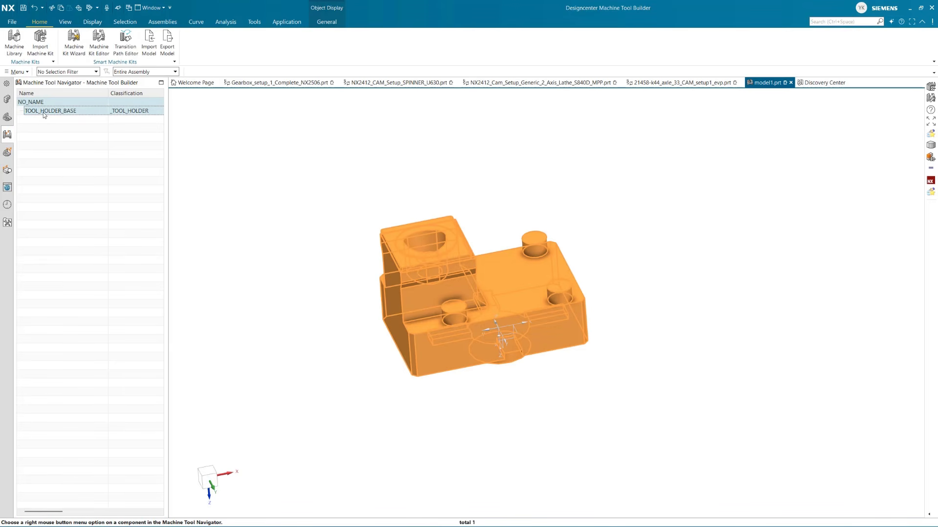
pyautogui.rightClick(43, 113)
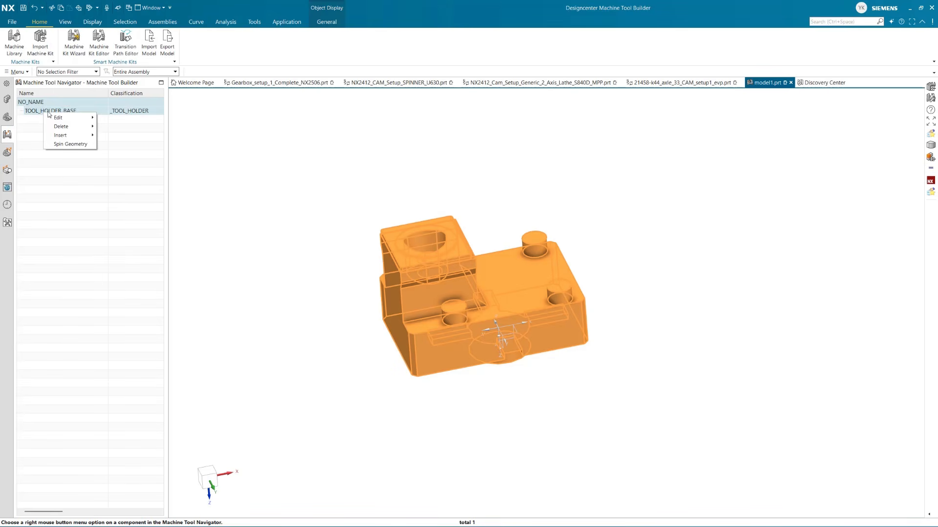
pyautogui.moveTo(73, 137)
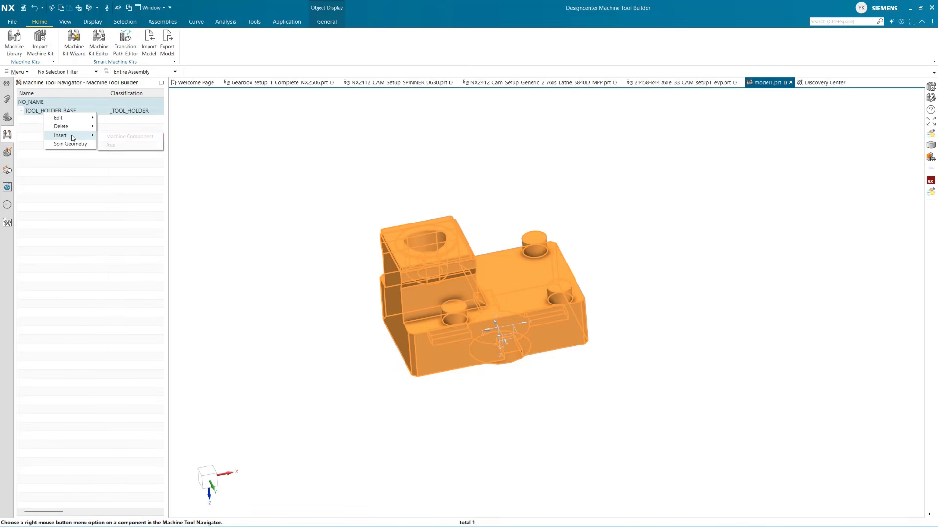
pyautogui.click(131, 138)
pyautogui.moveTo(498, 343); pyautogui.dragTo(503, 292, button='middle')
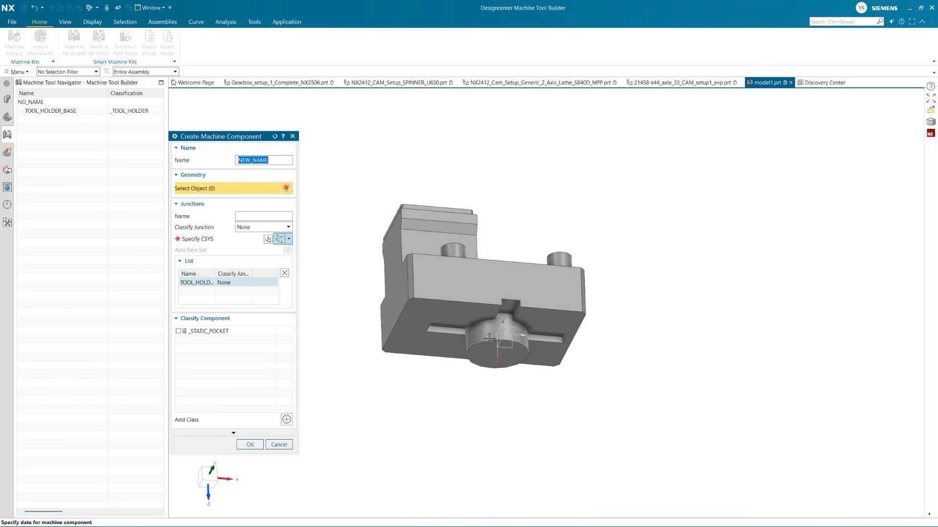
pyautogui.moveTo(496, 329); pyautogui.dragTo(497, 358, button='middle')
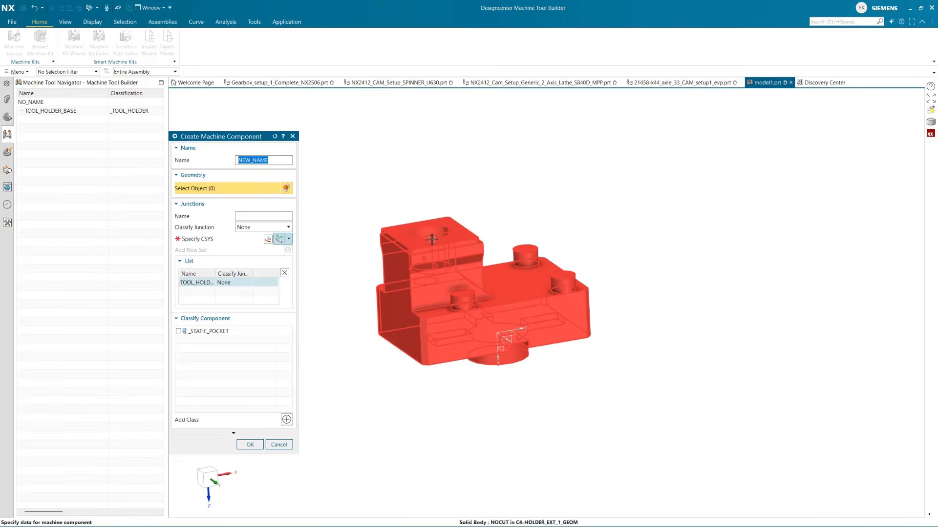
pyautogui.moveTo(432, 237); pyautogui.dragTo(435, 255, button='middle')
# Place the machine component's junction CSYS at the centre of the holder's round bore, flipping XC and back
pyautogui.click(210, 239)
pyautogui.click(432, 250)
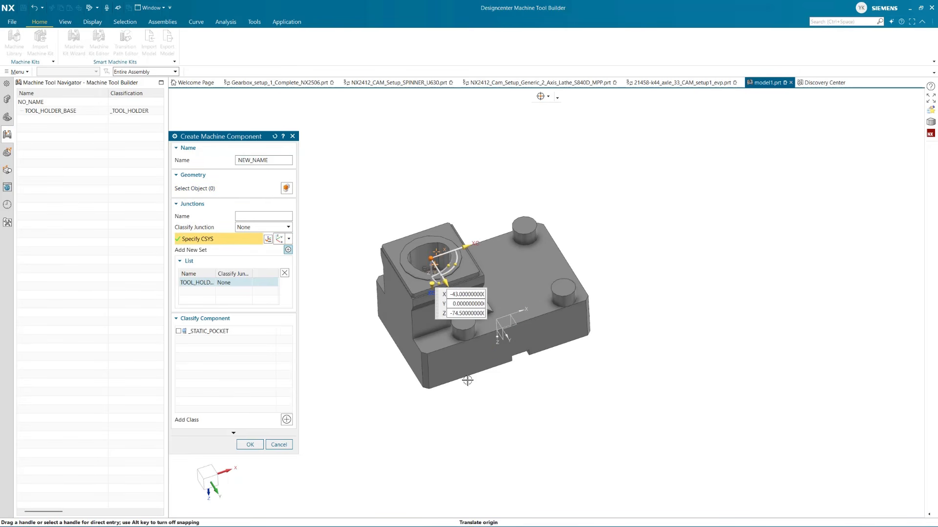
pyautogui.click(466, 245)
pyautogui.doubleClick(466, 245)
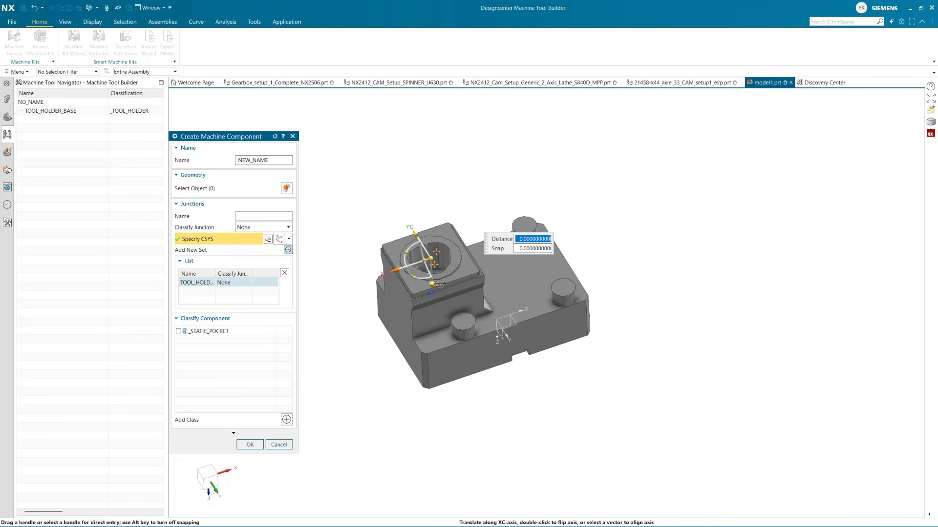
pyautogui.doubleClick(406, 268)
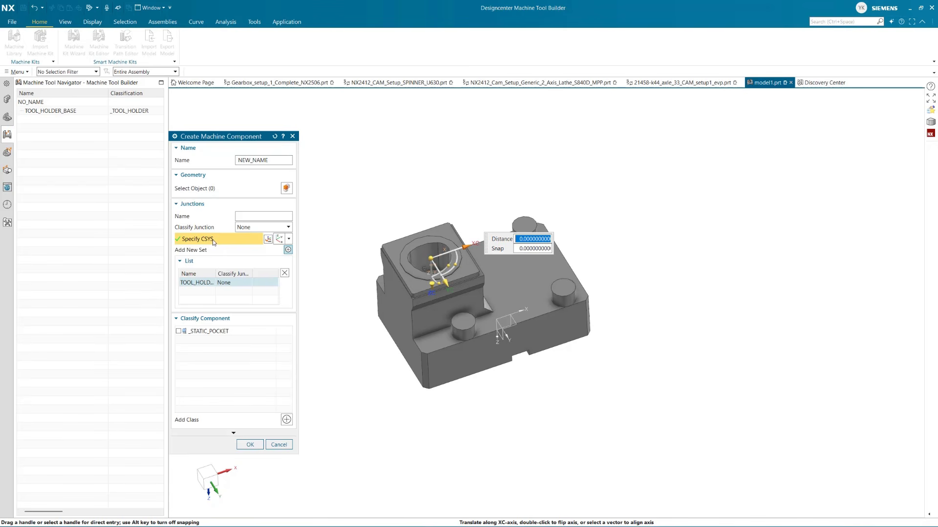
# Classify the machine component as _STATIC_POCKET, inspect the Holder ID options, and cancel the component's creation
pyautogui.click(178, 332)
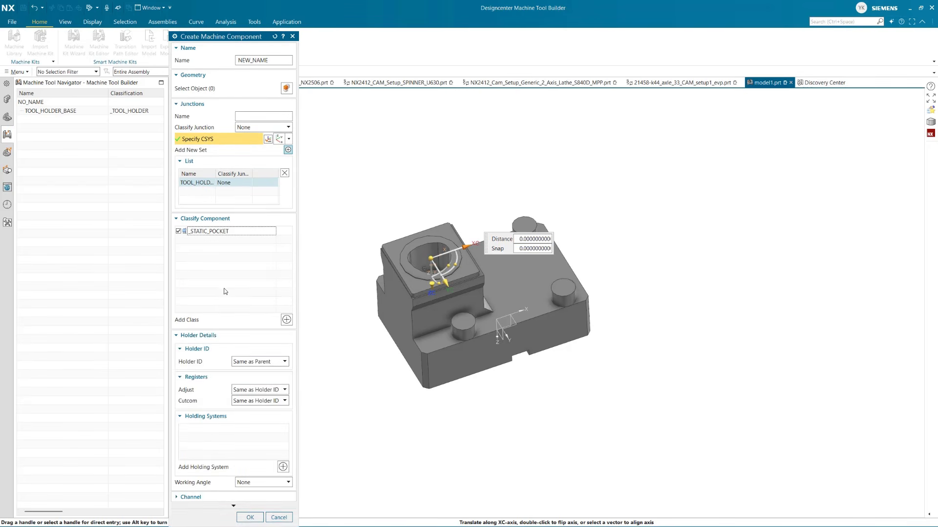
pyautogui.click(268, 366)
pyautogui.click(268, 363)
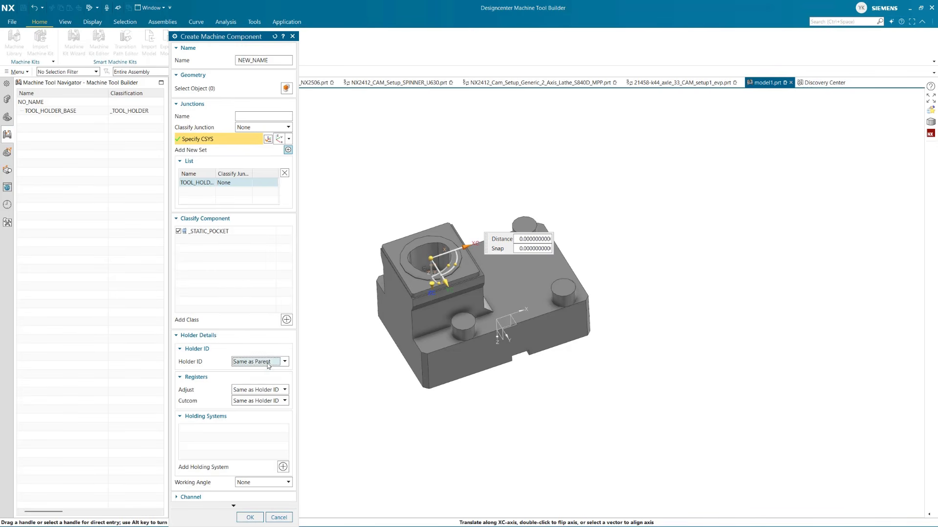
pyautogui.click(268, 364)
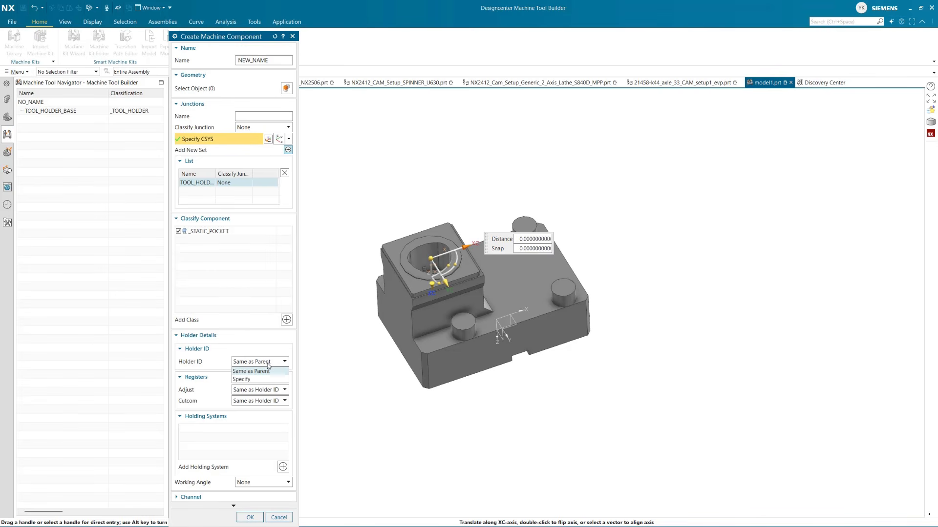
pyautogui.click(269, 365)
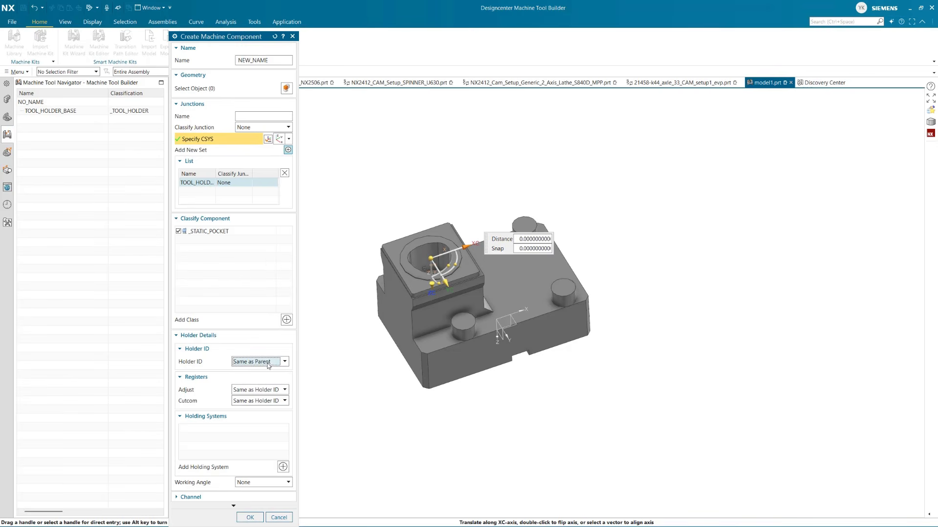
pyautogui.click(279, 517)
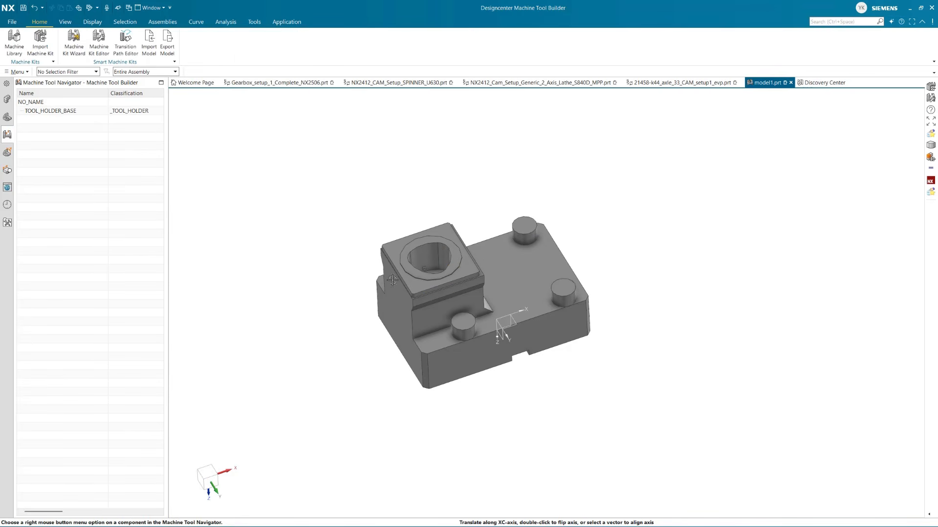
# Open 21458-k44_axle_33_CAM_setup1_evp.prt and list the lathe's TURRET pockets in the Machine Setup Configurator
pyautogui.click(682, 85)
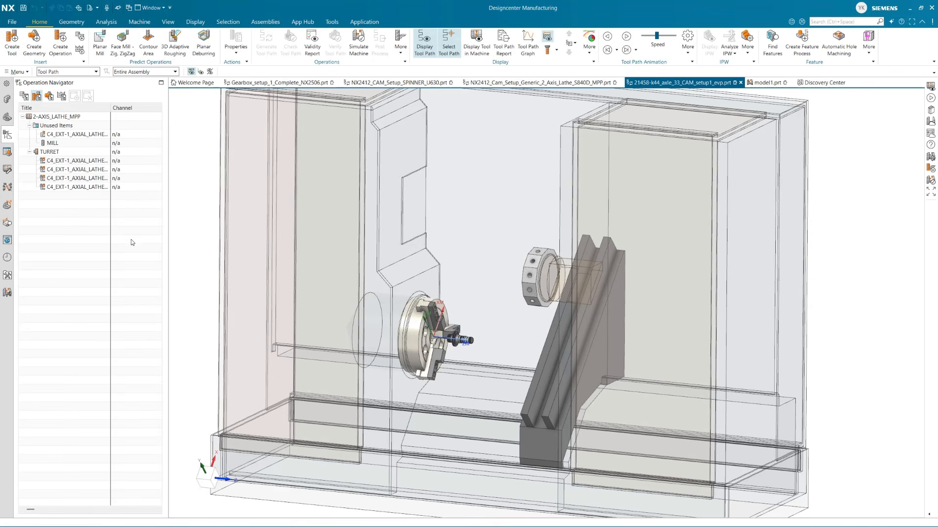
pyautogui.moveTo(305, 227); pyautogui.dragTo(383, 244, button='middle')
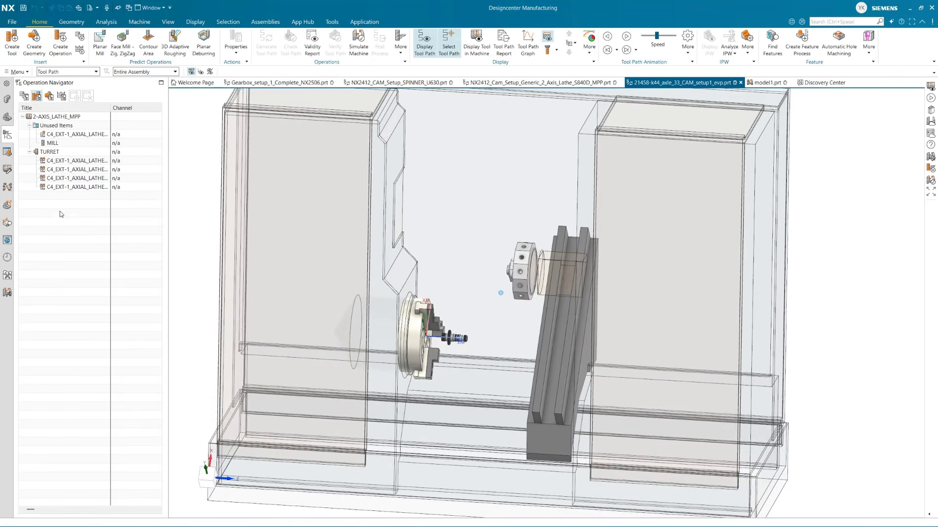
pyautogui.click(8, 169)
pyautogui.click(30, 126)
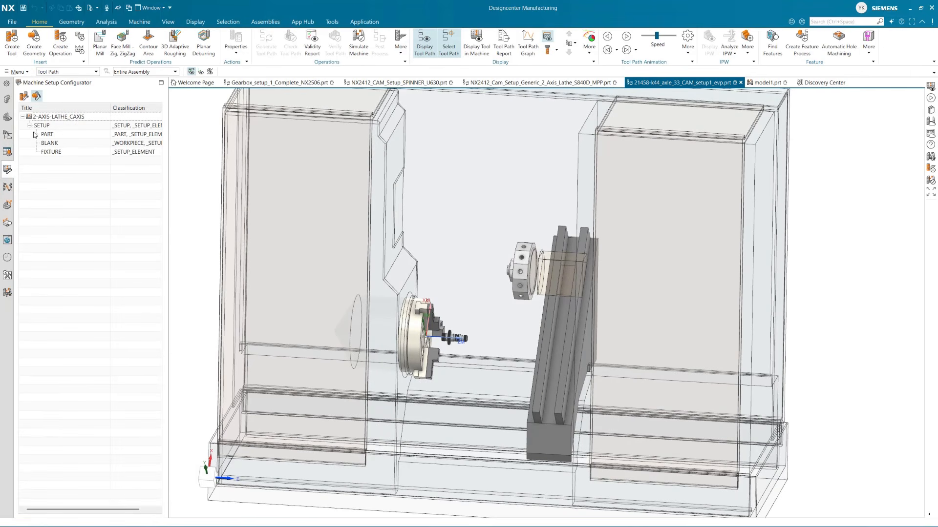
pyautogui.click(25, 96)
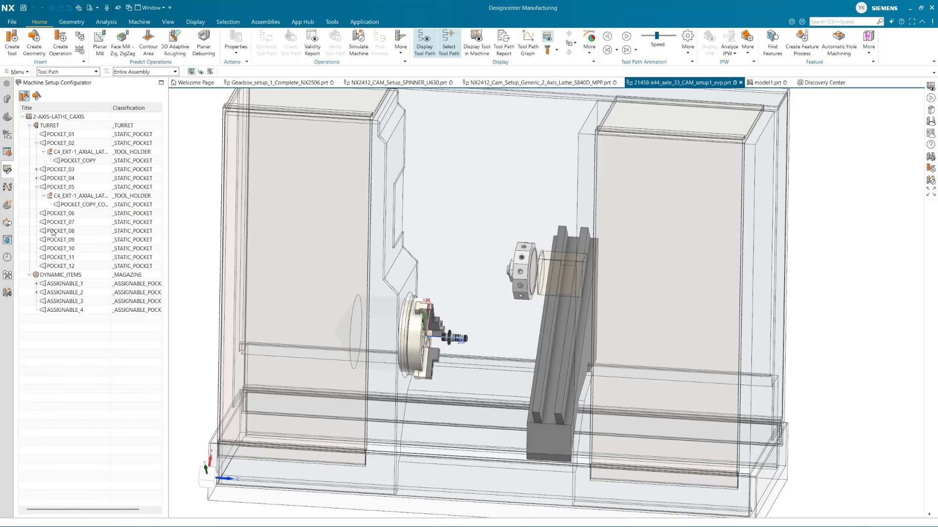
# Insert the C4_CAPTO_TEST toolholder from the device library into turret pocket POCKET_06 and finish tool creation
pyautogui.rightClick(55, 216)
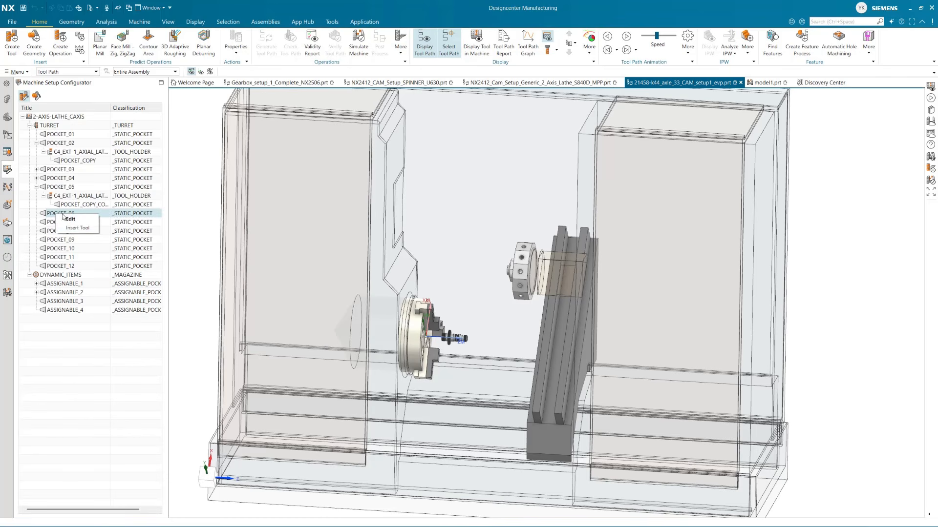
pyautogui.click(80, 228)
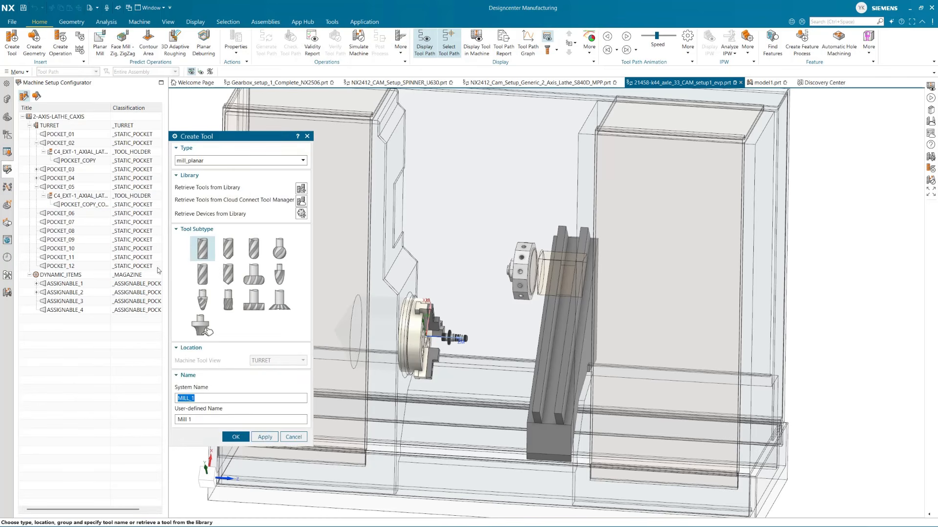
pyautogui.click(301, 214)
pyautogui.click(197, 188)
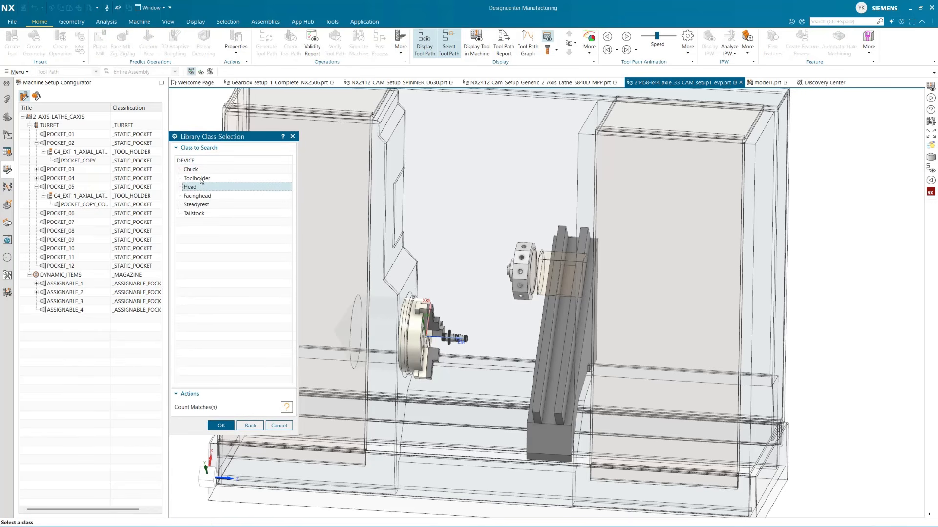
pyautogui.click(202, 178)
pyautogui.click(287, 407)
pyautogui.click(221, 425)
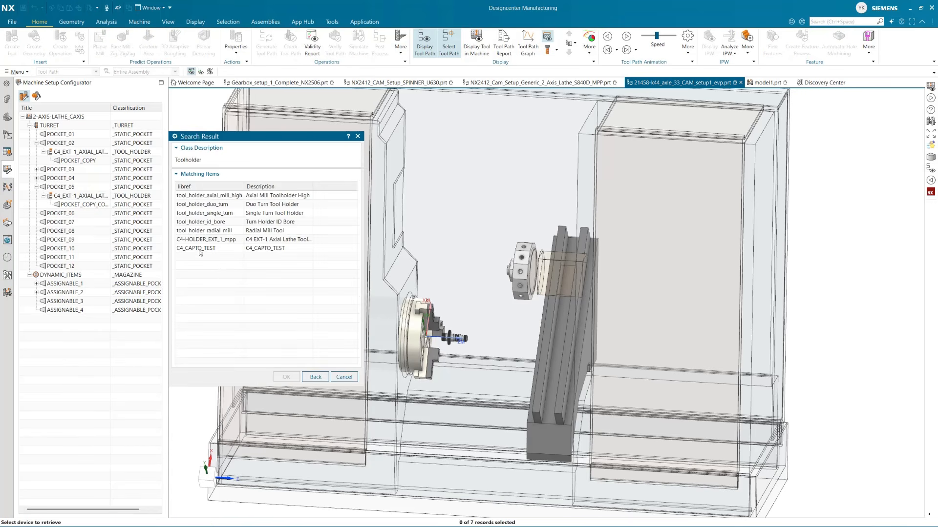
pyautogui.click(212, 248)
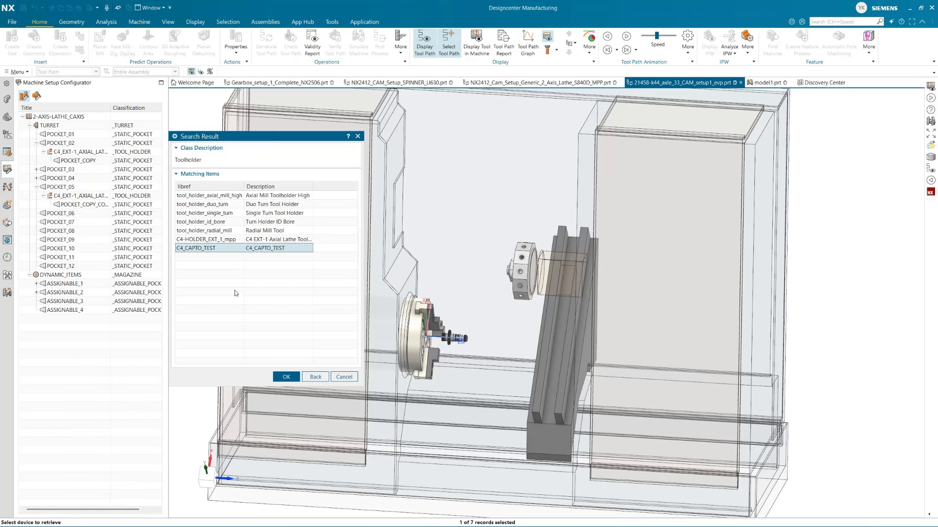
pyautogui.click(286, 377)
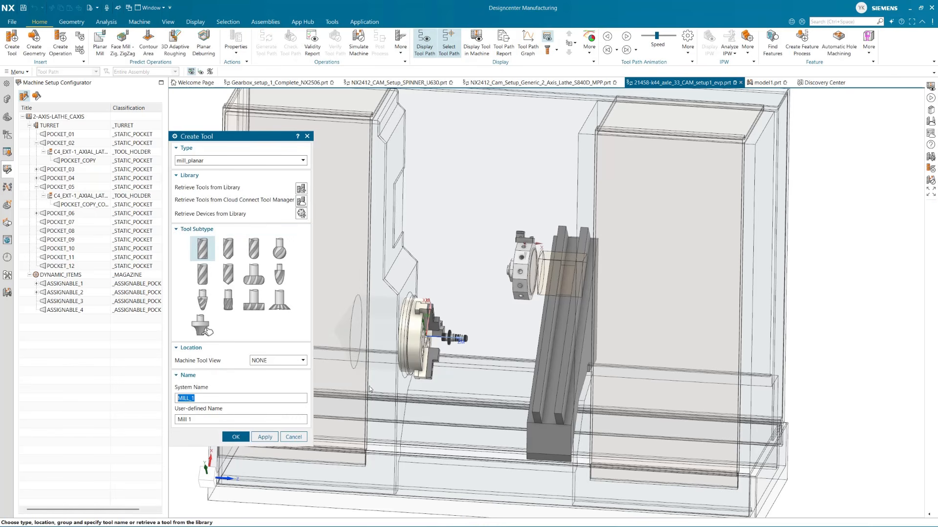
pyautogui.click(236, 437)
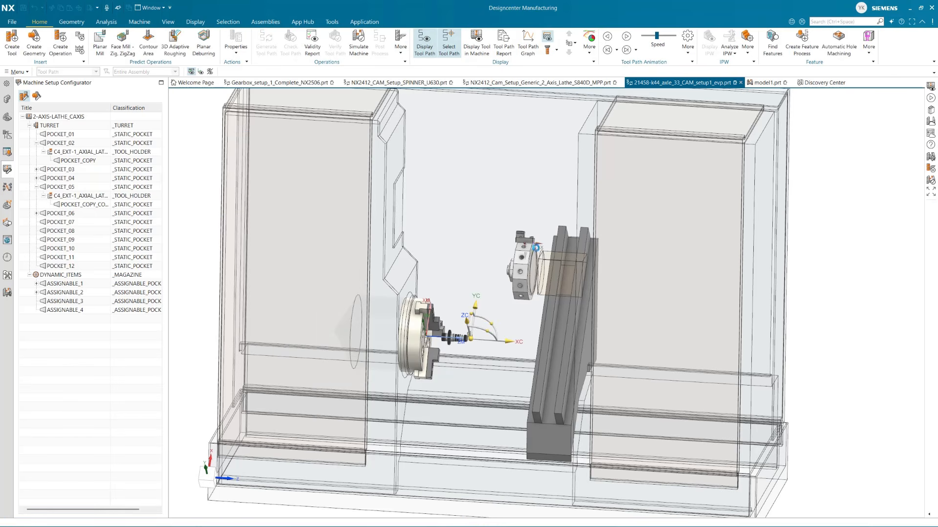
# Examine the holder mounted on the turret and expand POCKET_06 down to the holder's own pocket
pyautogui.click(281, 501)
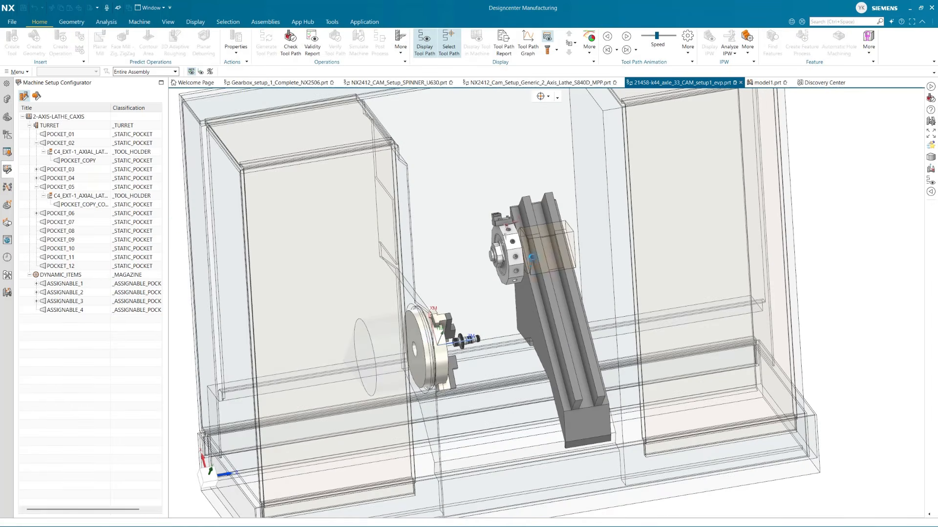
pyautogui.scroll(6, 505, 218)
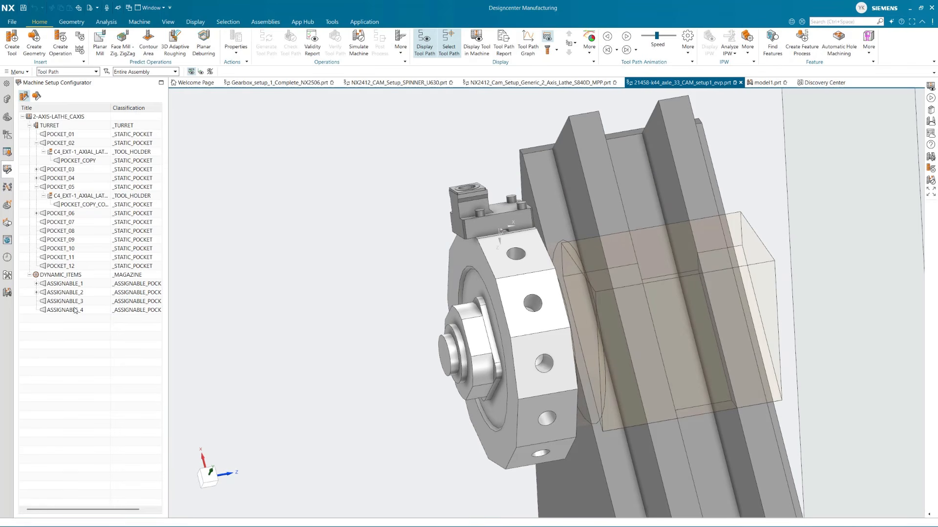
pyautogui.click(37, 213)
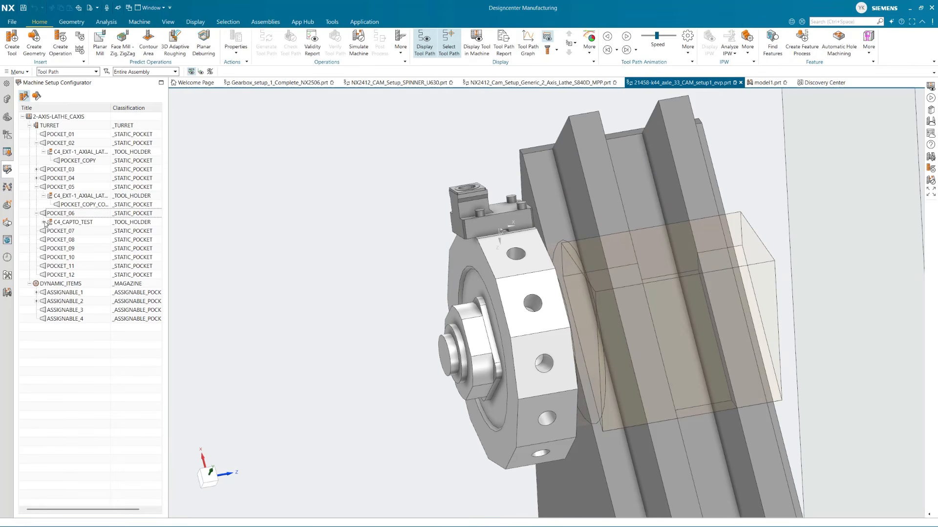
pyautogui.click(44, 222)
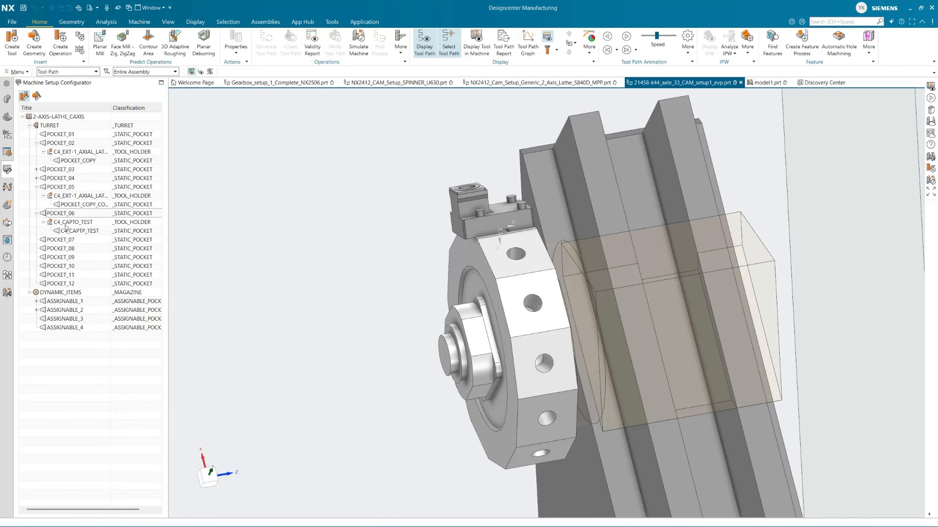
# Expand ASSIGNABLE_1, ASSIGNABLE_2, POCKET_03 and POCKET_04, and compare their contents with the unused items in the machine tool view
pyautogui.click(37, 302)
pyautogui.click(43, 311)
pyautogui.click(37, 328)
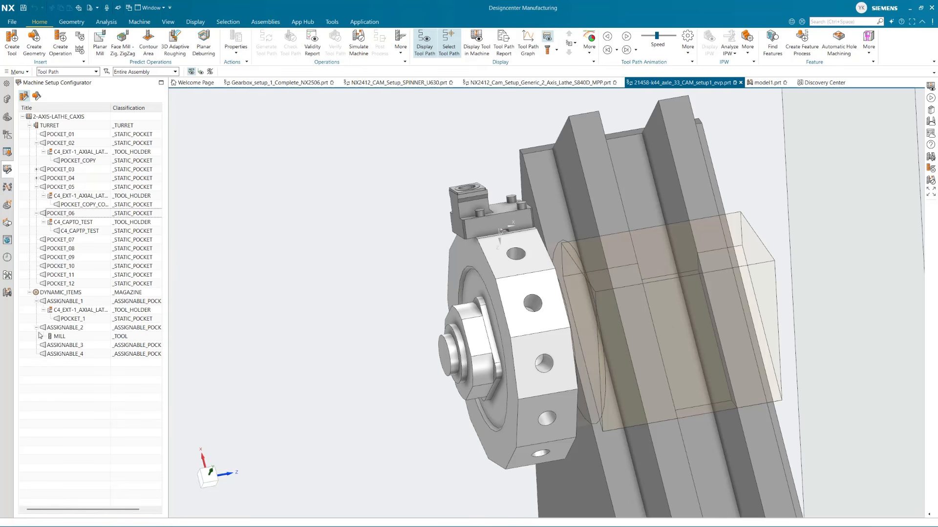
pyautogui.click(36, 169)
pyautogui.click(44, 178)
pyautogui.click(36, 195)
pyautogui.click(44, 205)
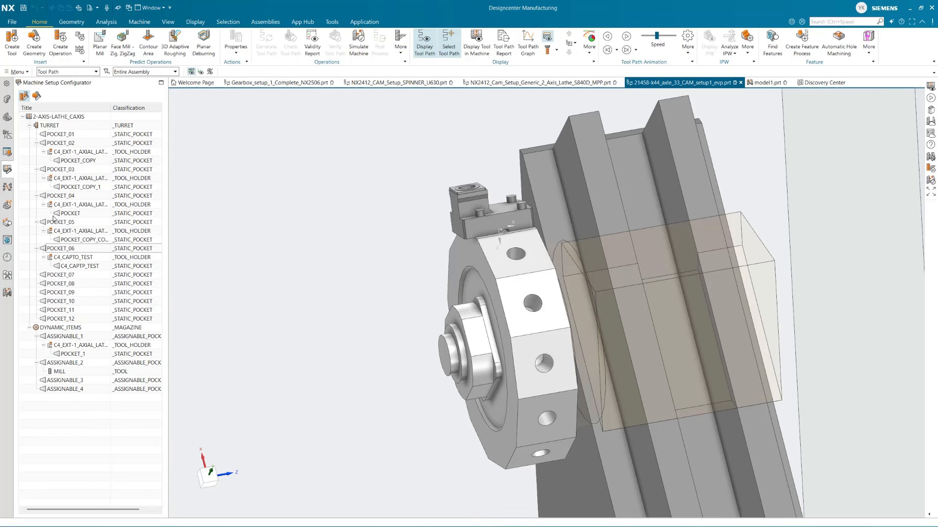
pyautogui.click(8, 135)
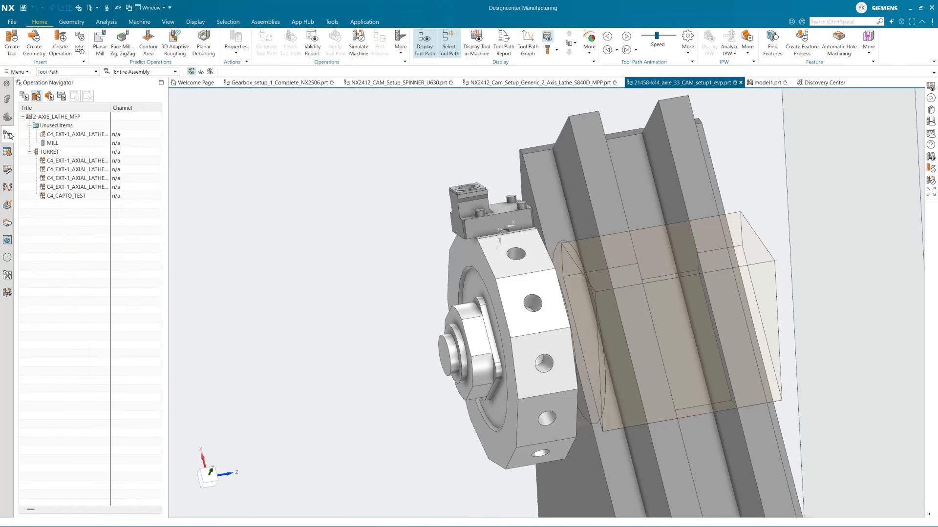
pyautogui.click(73, 134)
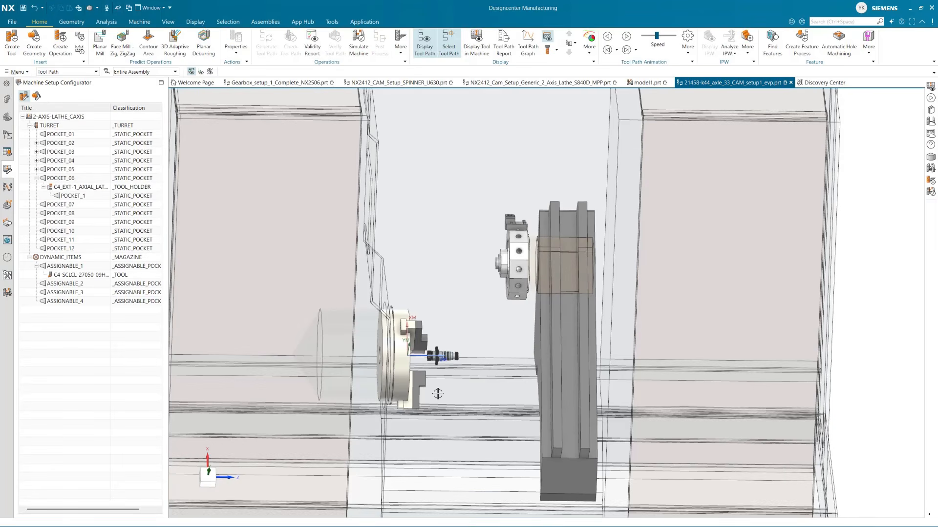
# Move the C4-SCLCL-27050-09HPA tool from ASSIGNABLE_1 into POCKET_1 of the holder in POCKET_06
pyautogui.moveTo(438, 394); pyautogui.dragTo(515, 368, button='middle')
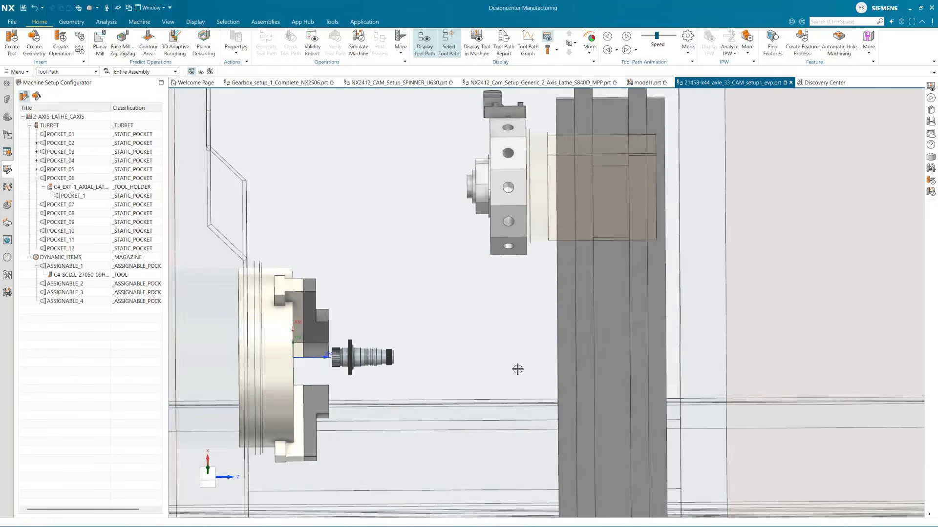
pyautogui.click(71, 276)
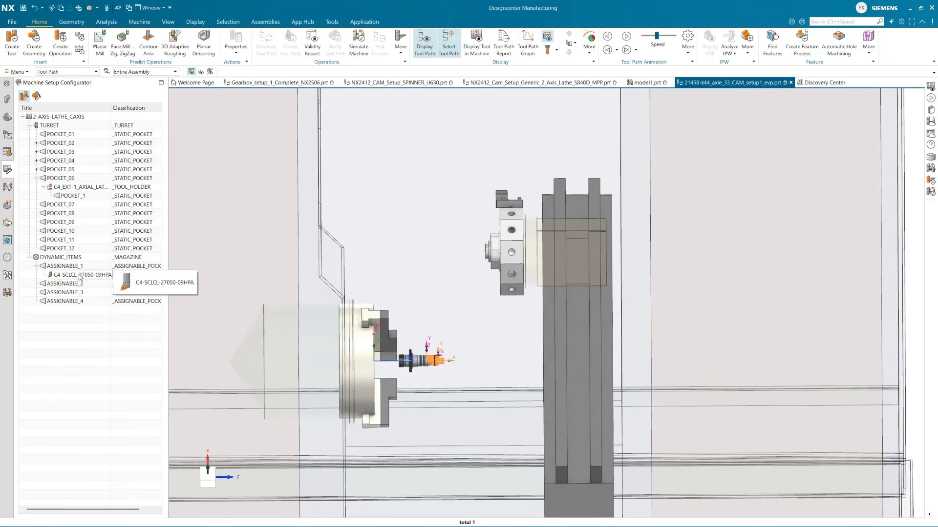
pyautogui.moveTo(76, 277); pyautogui.dragTo(80, 200)
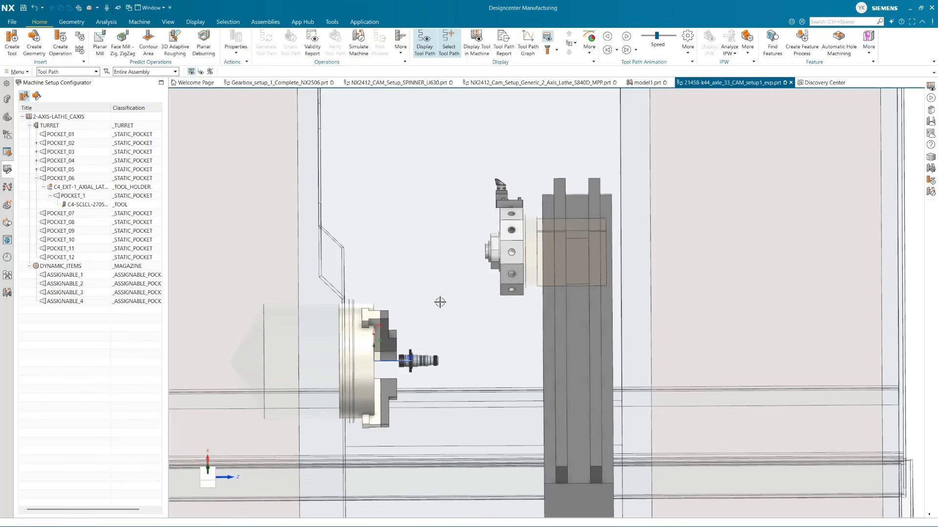
# Try to delete the C4-SCLCL-27050-09HPA tool from its turret holder in the machine tool view
pyautogui.click(9, 135)
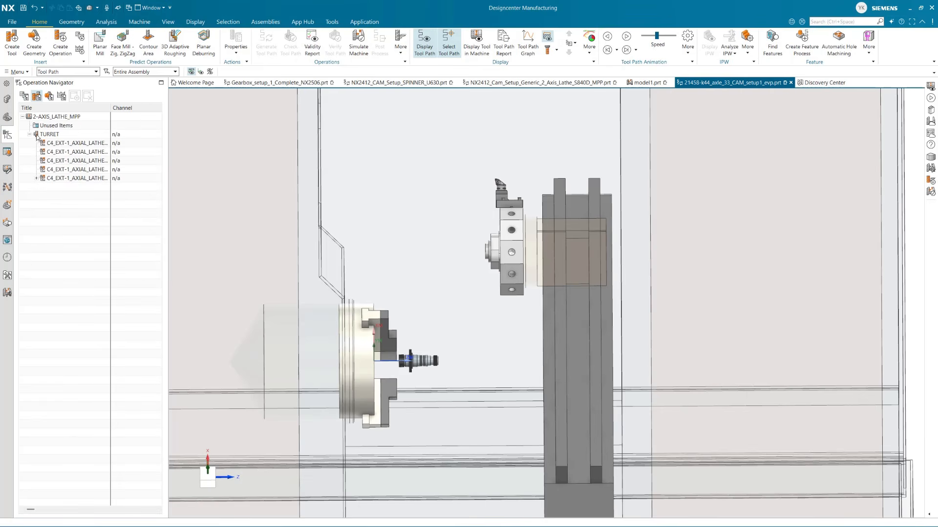
pyautogui.click(36, 179)
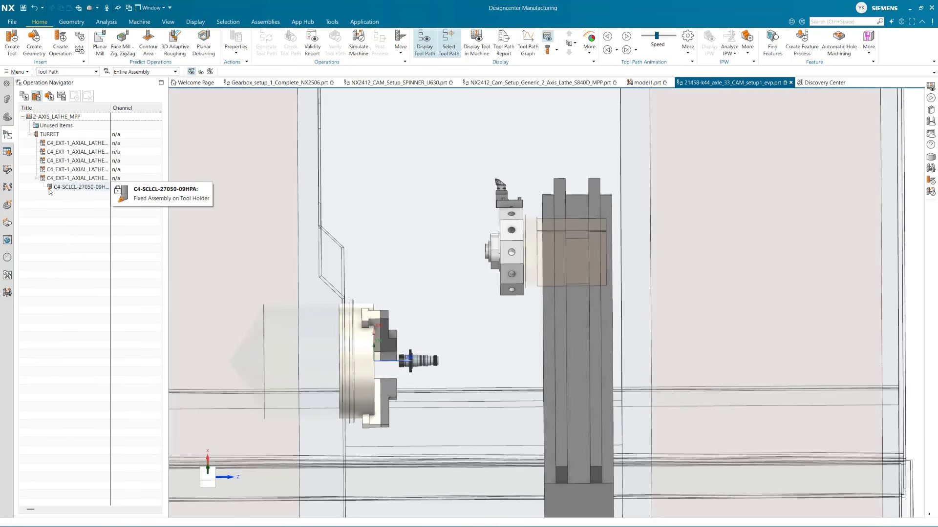
pyautogui.press('ctrl')
pyautogui.press('ctrl')
pyautogui.press('ctrl')
pyautogui.press('ctrl')
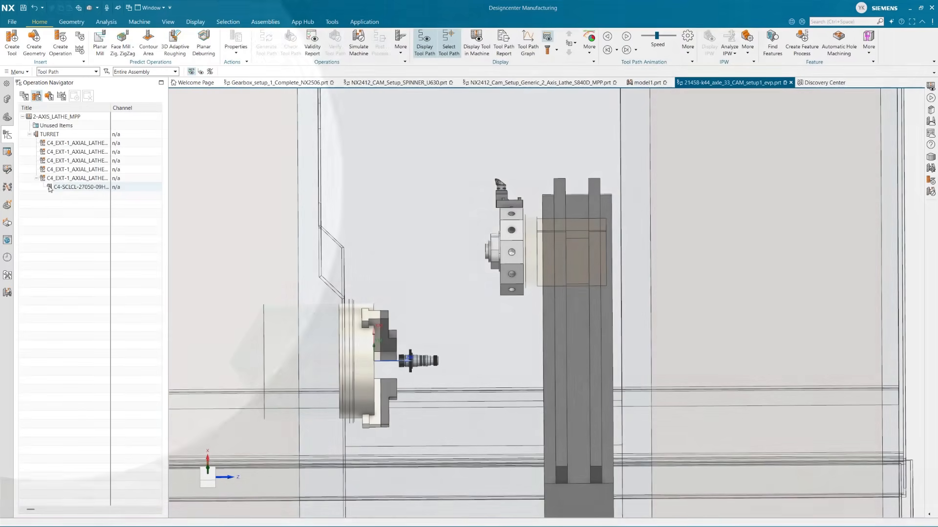
pyautogui.click(53, 188)
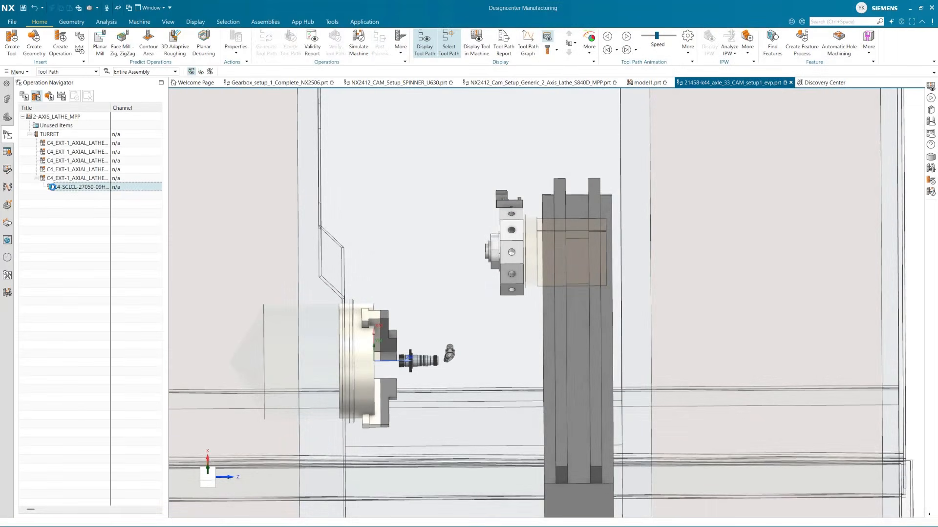
pyautogui.press('Delete')
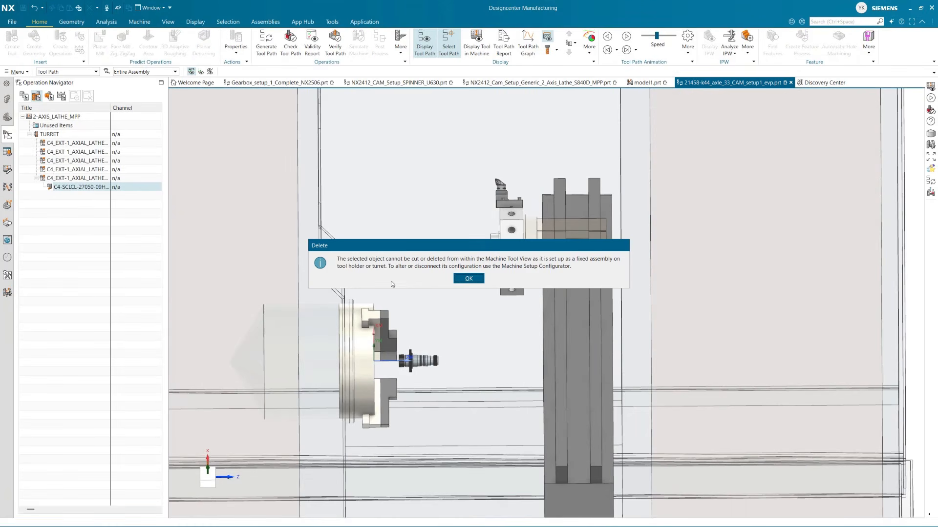
pyautogui.click(469, 279)
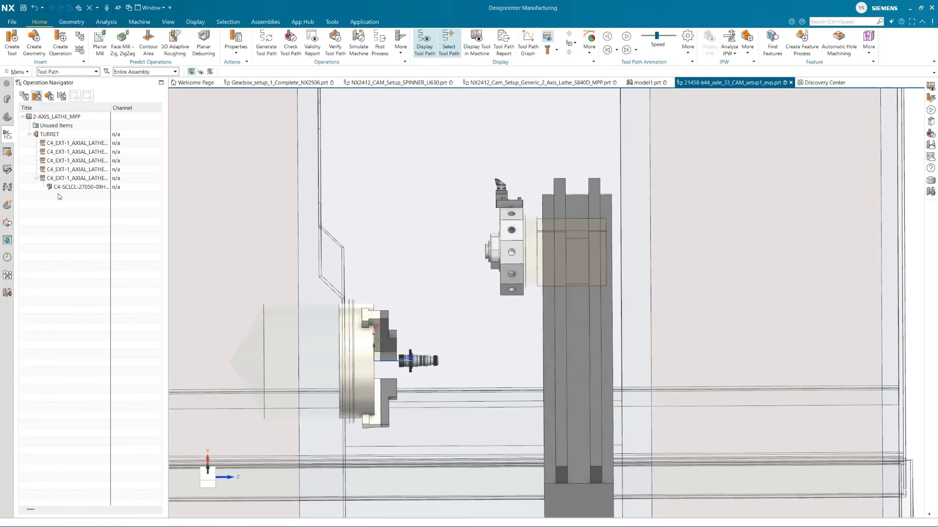
# Move the C4-SCLCL-27050-09HPA tool from the holder's POCKET_1 back to ASSIGNABLE_1 in the machine setup configuration
pyautogui.click(7, 169)
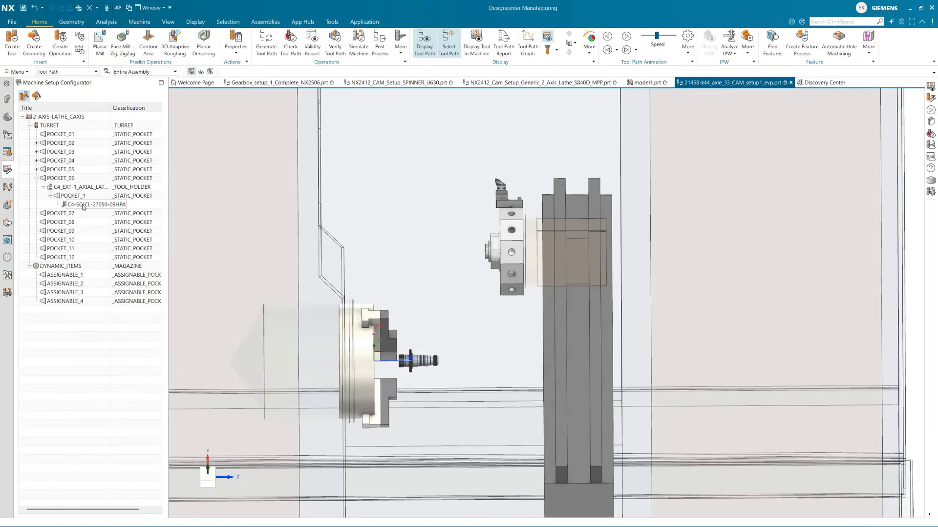
pyautogui.moveTo(85, 205); pyautogui.dragTo(82, 276)
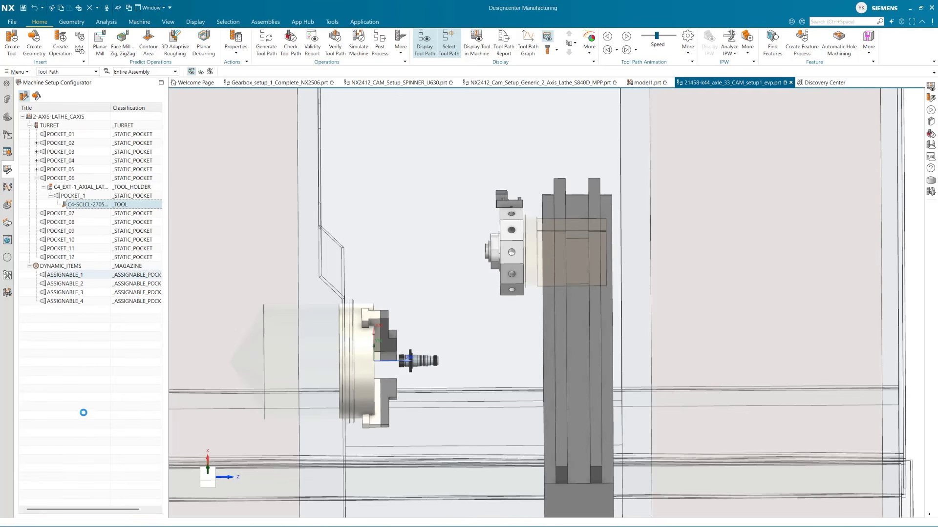
pyautogui.click(77, 192)
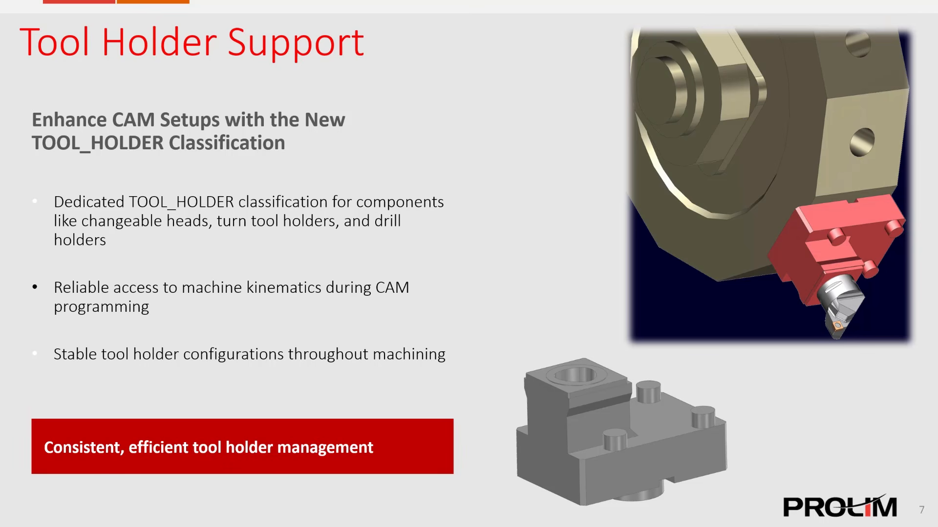
pyautogui.press('Right')
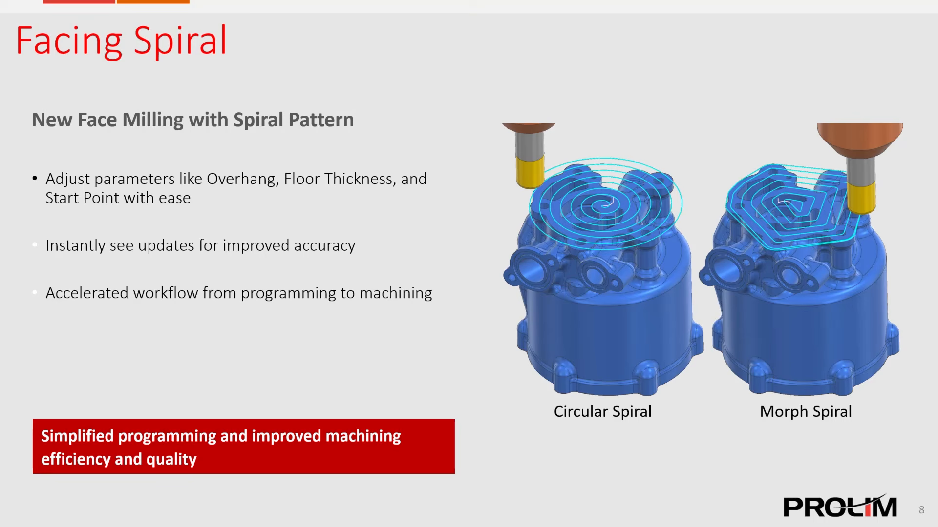
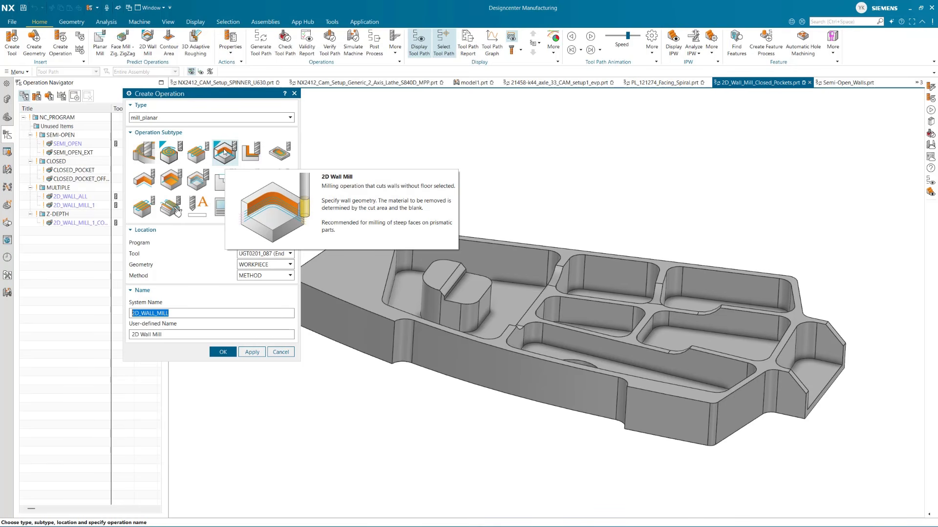
# Create a 2D Wall Mill operation in the SEMI-OPEN program with its geometry parent set to NONE
pyautogui.click(251, 265)
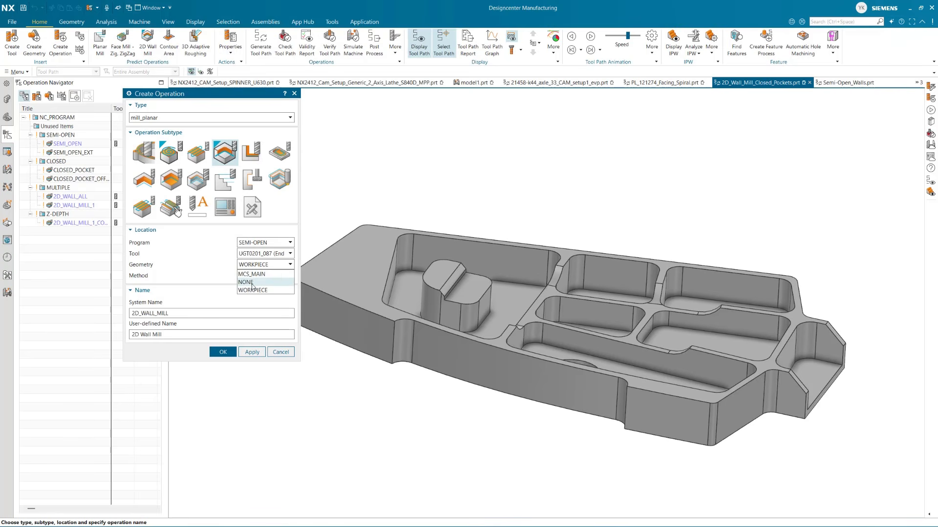
pyautogui.click(248, 282)
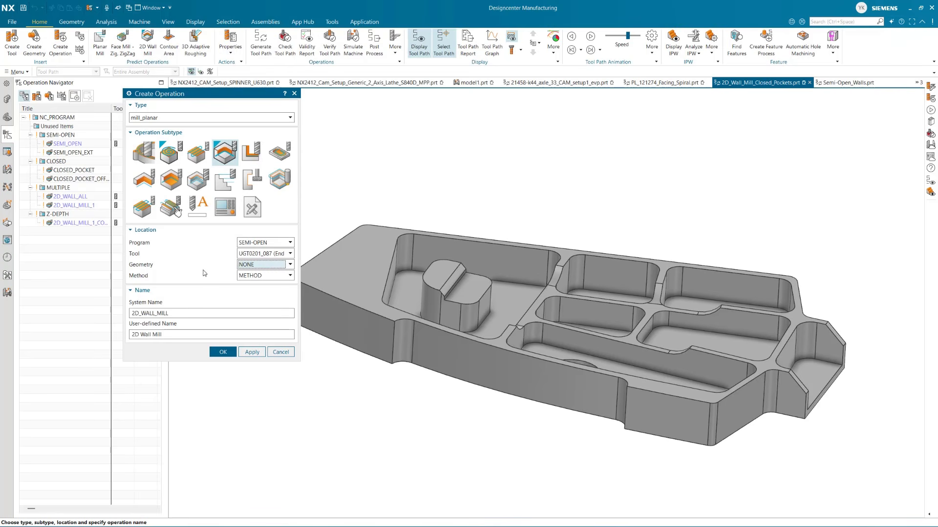
pyautogui.click(225, 354)
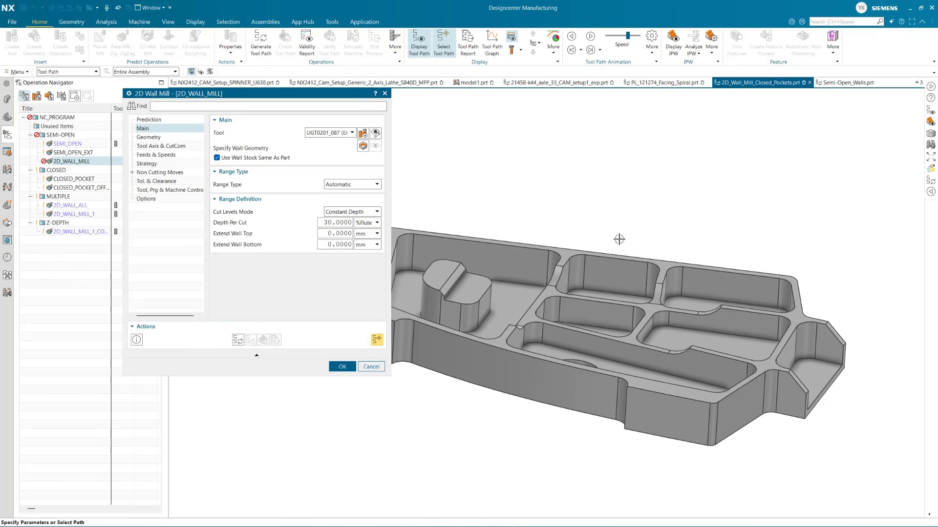
# Specify the part's outer planar end face as the 2D_WALL_MILL wall geometry and generate the tool path
pyautogui.scroll(-8, 646, 230)
pyautogui.keyDown('shift'); pyautogui.moveTo(585, 303); pyautogui.dragTo(609, 303, button='middle'); pyautogui.keyUp('shift')
pyautogui.scroll(4, 608, 304)
pyautogui.scroll(6, 549, 233)
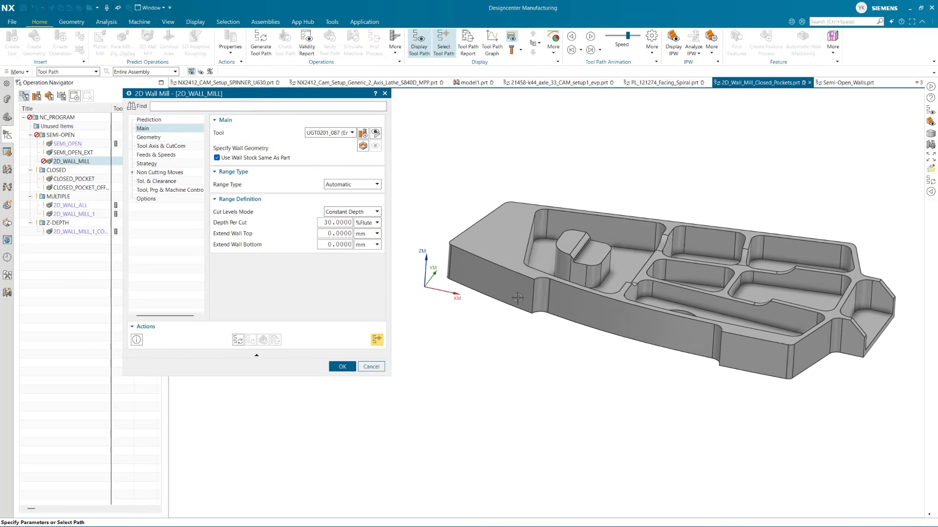
pyautogui.click(362, 145)
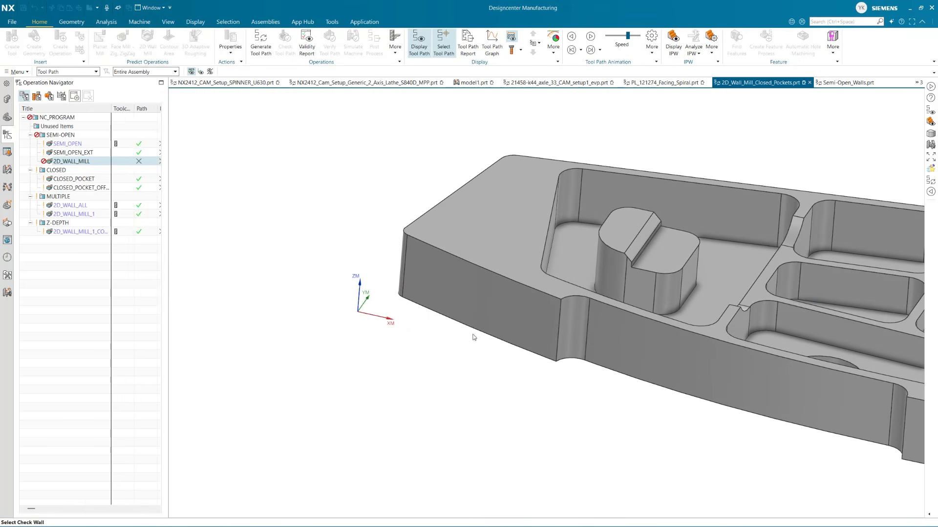
pyautogui.click(514, 301)
pyautogui.click(204, 164)
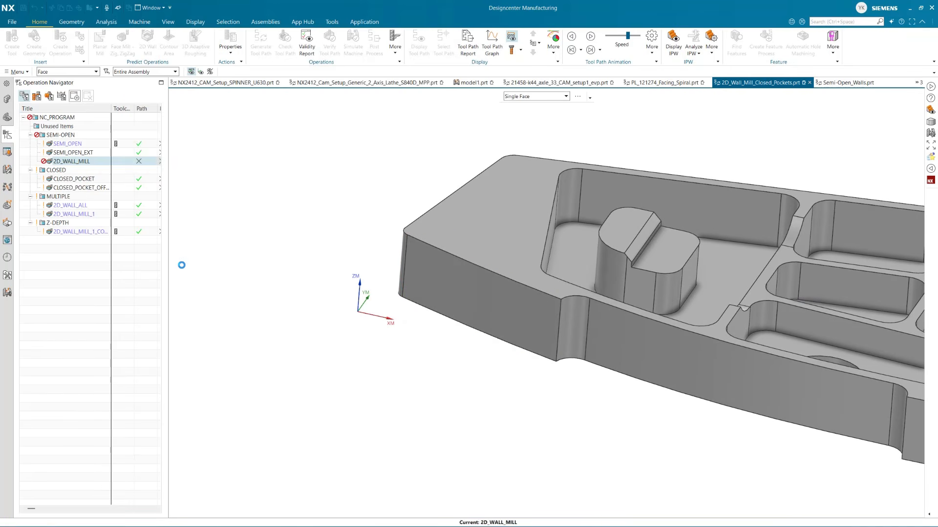
pyautogui.click(238, 340)
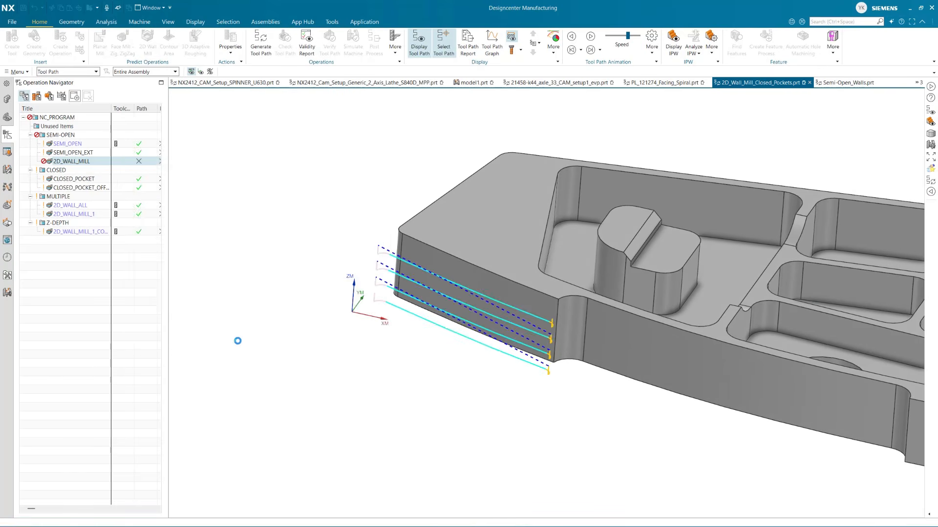
# Extend the wall cutting range by 10 mm at both the top and the bottom
pyautogui.moveTo(360, 330); pyautogui.dragTo(438, 258, button='middle')
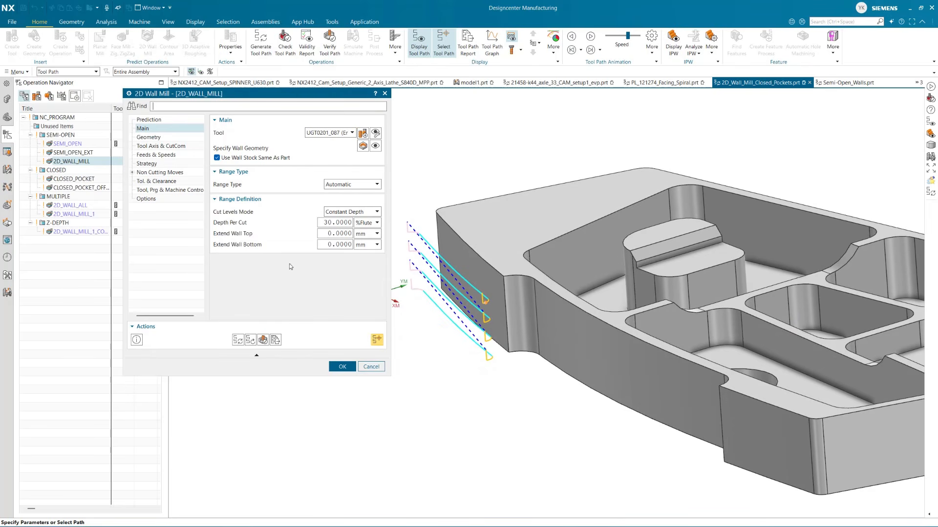
pyautogui.doubleClick(340, 234)
pyautogui.write('10')
pyautogui.press('Tab')
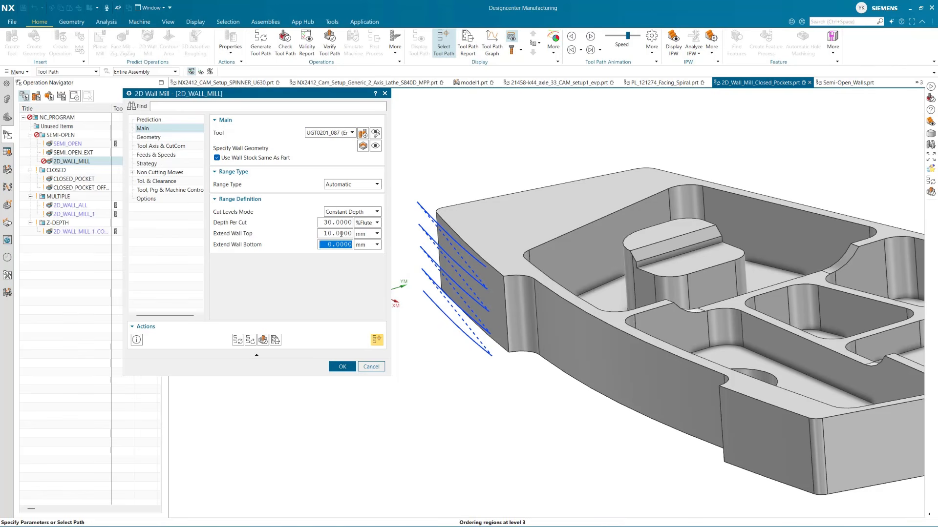
pyautogui.write('10')
pyautogui.press('Tab')
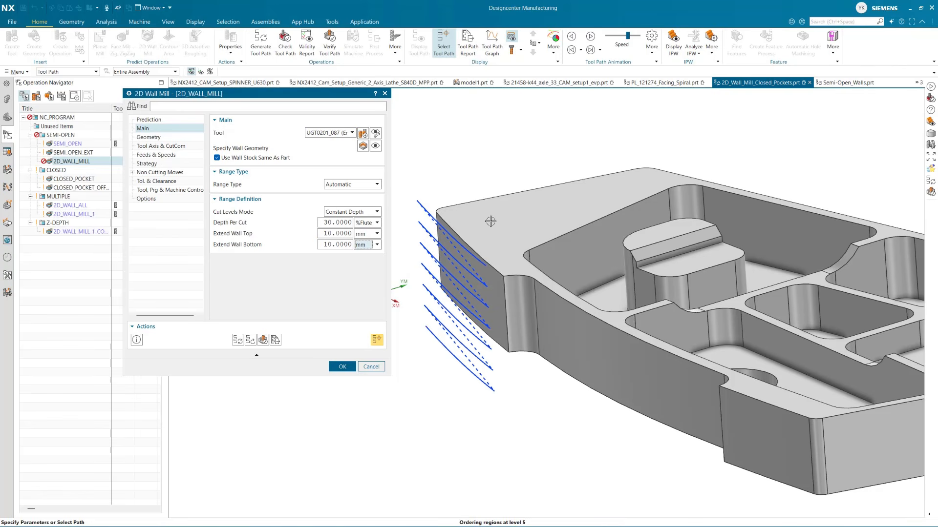
# Try to set the top wall extension to 120 % of flute length
pyautogui.moveTo(490, 221); pyautogui.dragTo(508, 302, button='middle')
pyautogui.scroll(1, 508, 301)
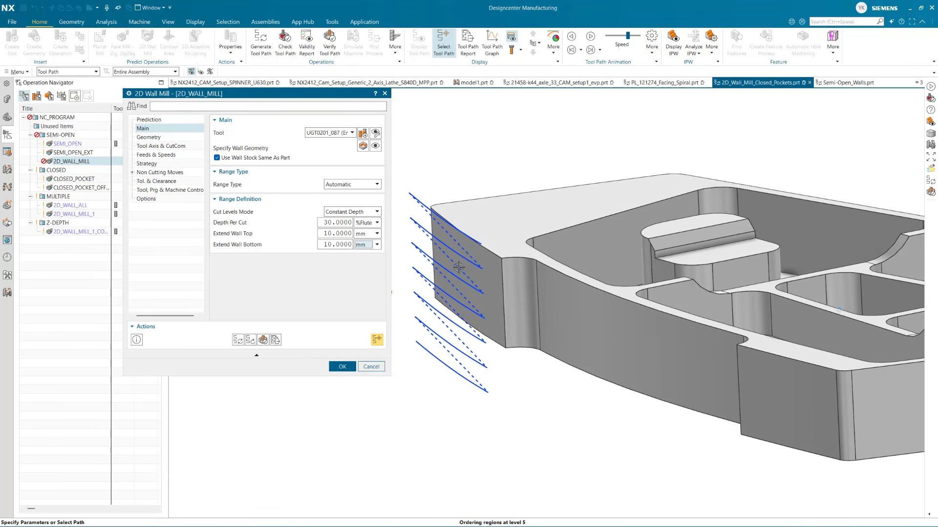
pyautogui.click(377, 234)
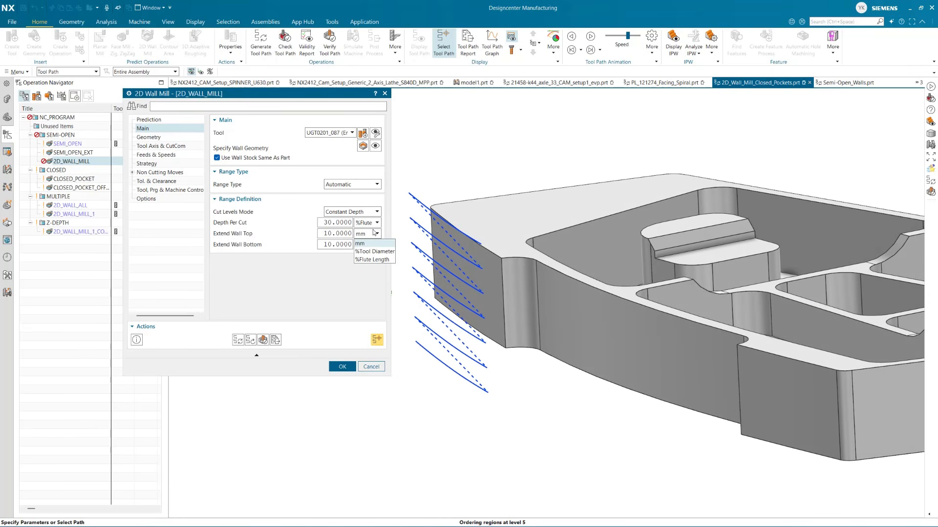
pyautogui.click(375, 260)
pyautogui.doubleClick(330, 234)
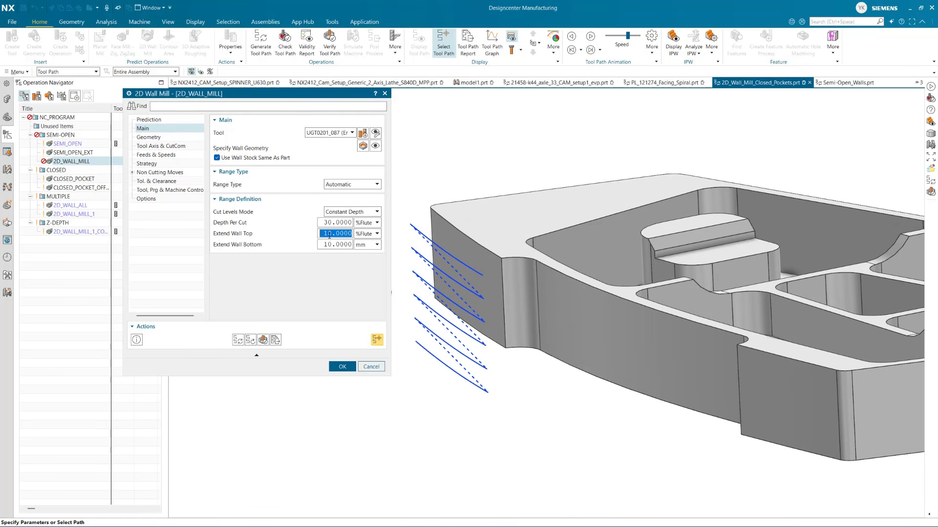
pyautogui.write('120')
pyautogui.press('Return')
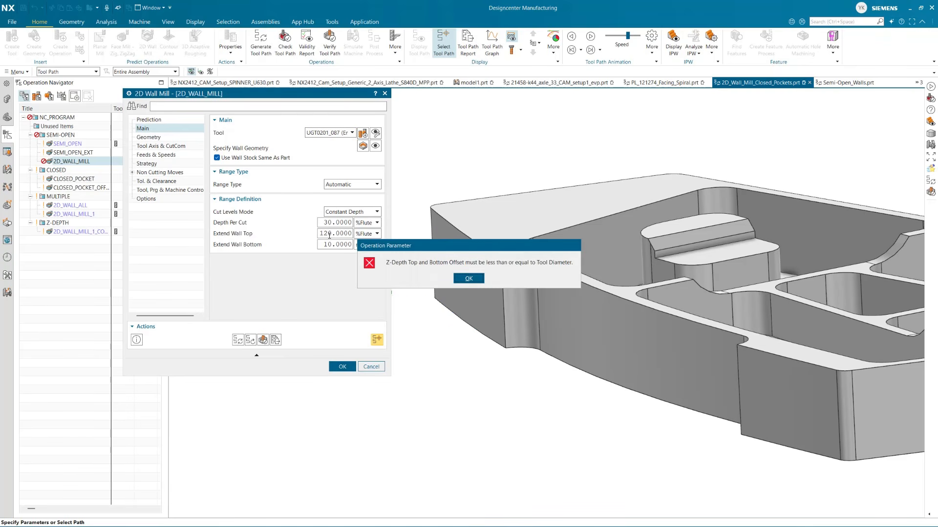
pyautogui.click(468, 279)
# Set the top wall extension back to 10 mm and regenerate the wall milling tool path
pyautogui.click(375, 236)
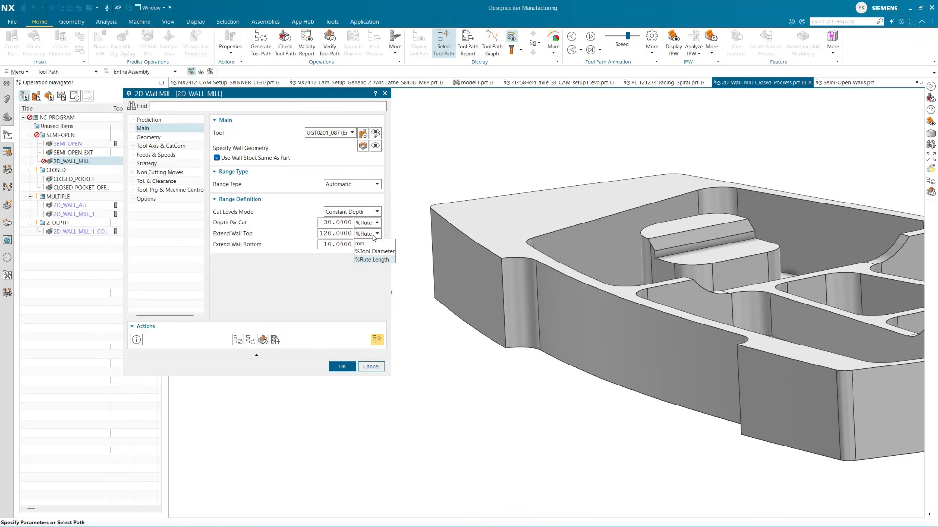
pyautogui.click(375, 236)
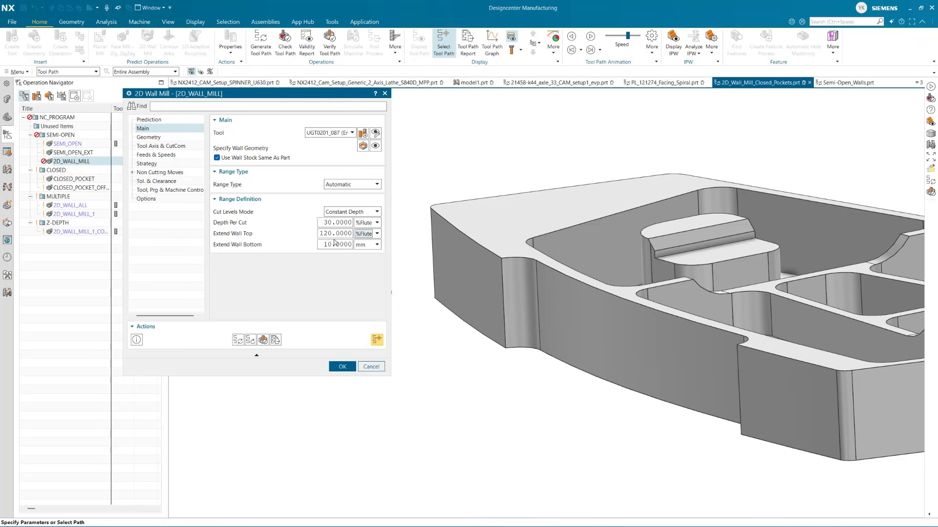
pyautogui.click(362, 235)
pyautogui.click(360, 243)
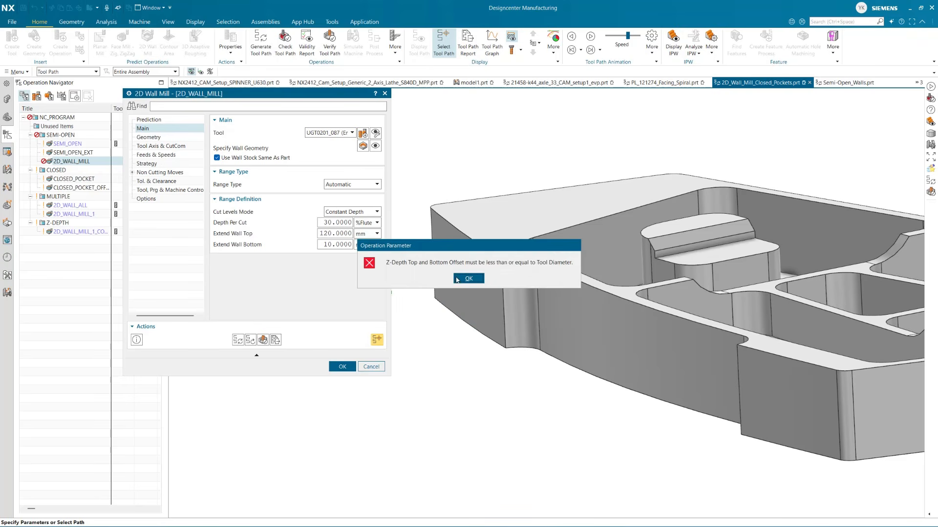
pyautogui.click(457, 280)
pyautogui.doubleClick(335, 234)
pyautogui.write('10')
pyautogui.press('Tab')
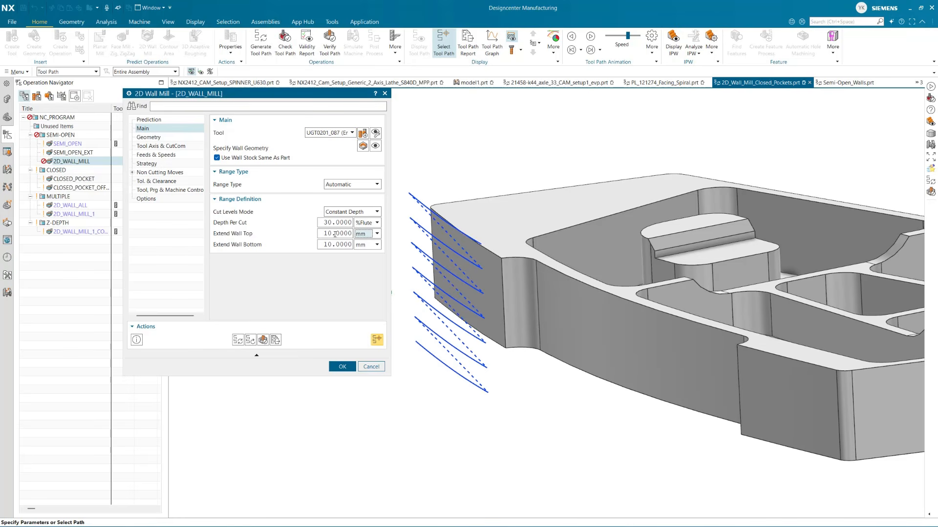
pyautogui.click(238, 340)
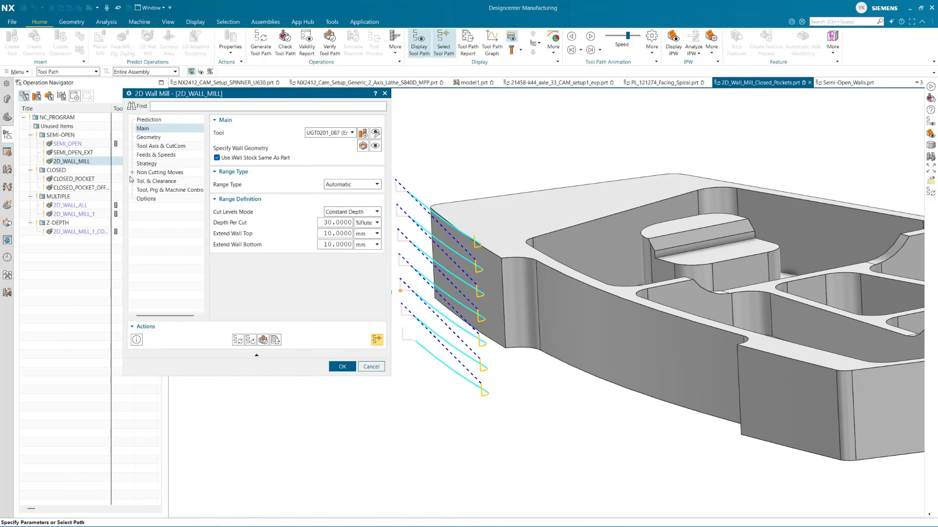
# Try a common clearance plane offset above the part's top face for the traverse moves, and return the clearance option to Use Inherited
pyautogui.click(133, 173)
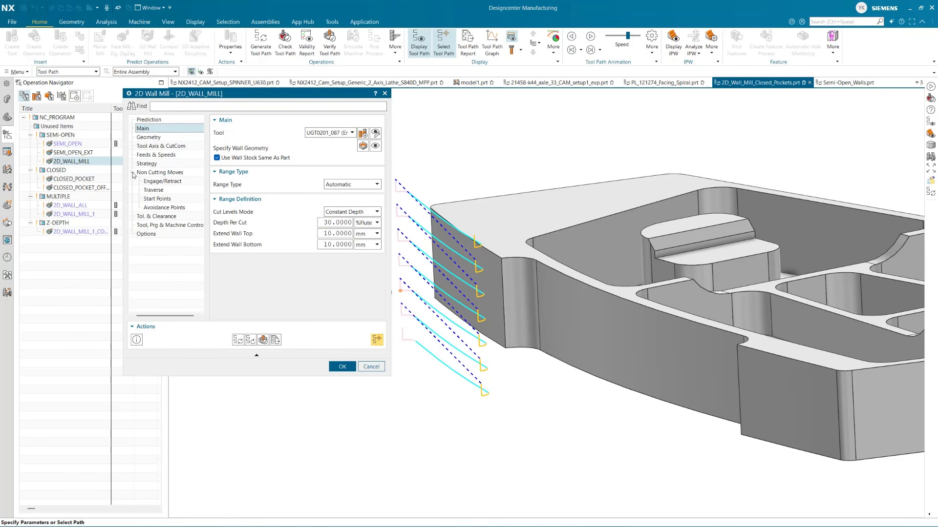
pyautogui.click(157, 189)
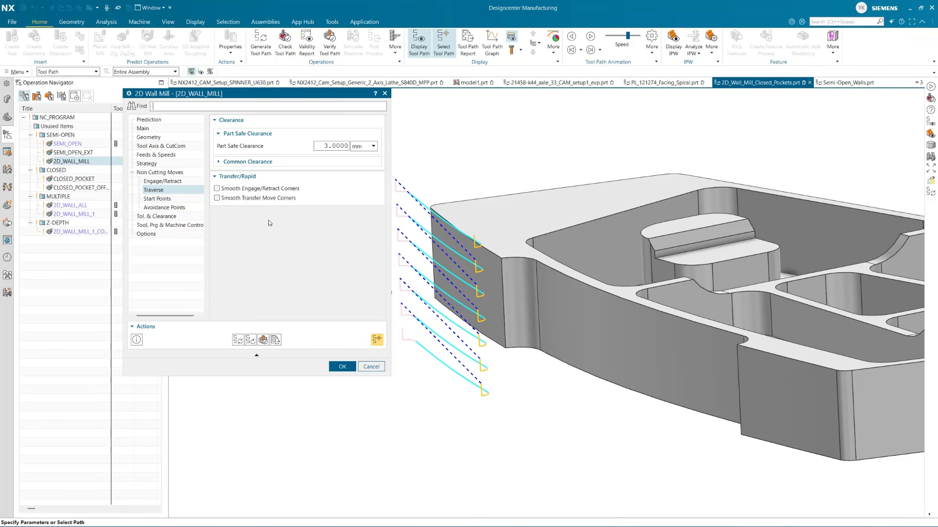
pyautogui.click(270, 161)
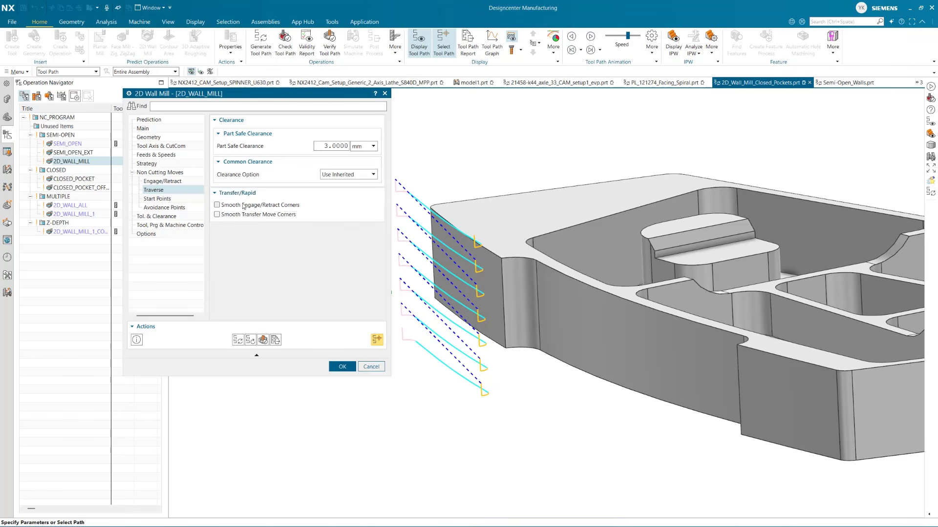
pyautogui.click(348, 175)
pyautogui.click(328, 200)
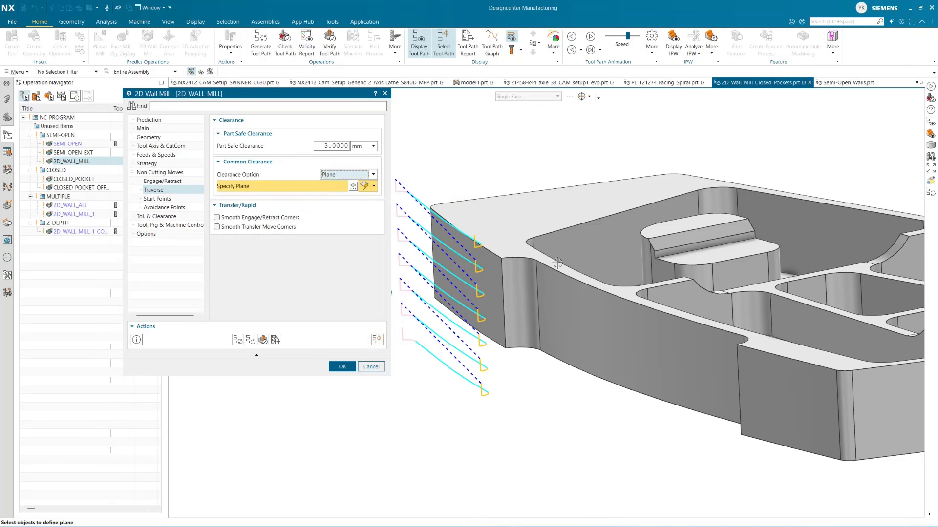
pyautogui.click(495, 270)
pyautogui.moveTo(536, 210); pyautogui.dragTo(533, 136)
pyautogui.click(238, 340)
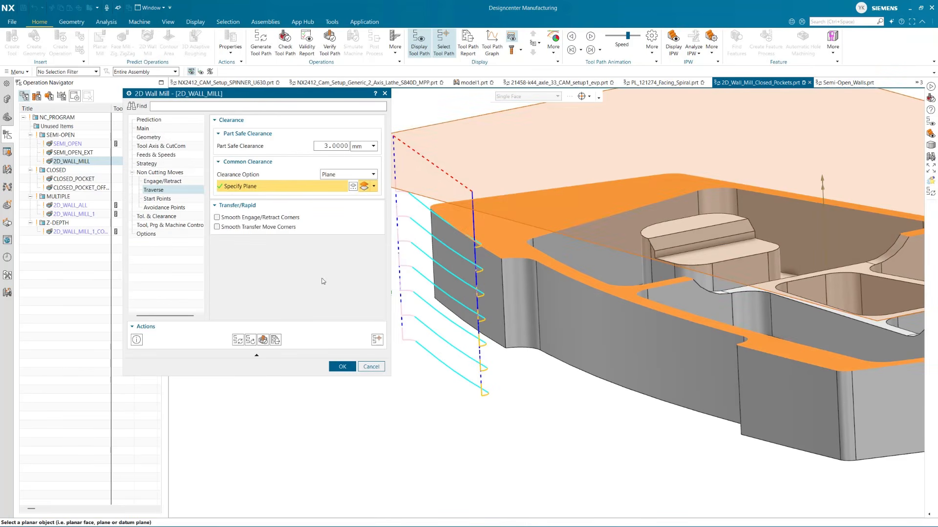
pyautogui.scroll(-3, 465, 296)
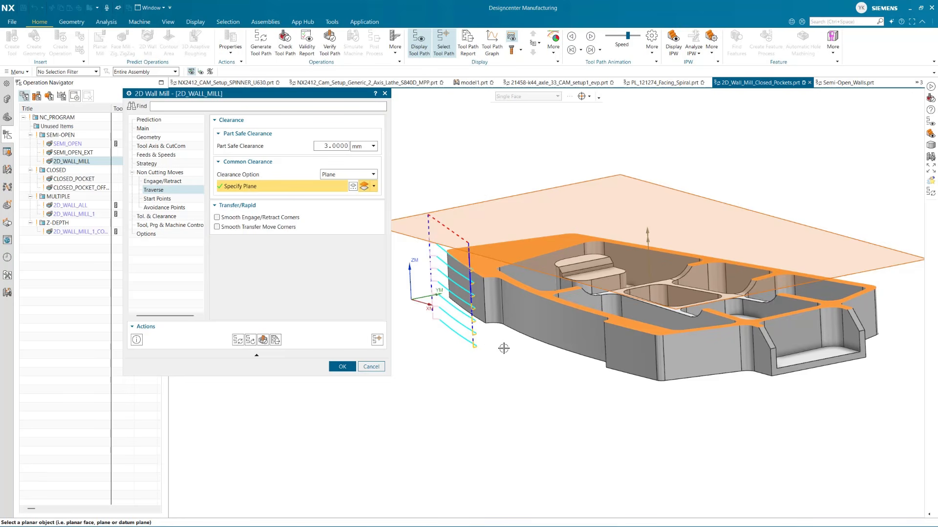
pyautogui.moveTo(502, 345); pyautogui.dragTo(446, 235, button='middle')
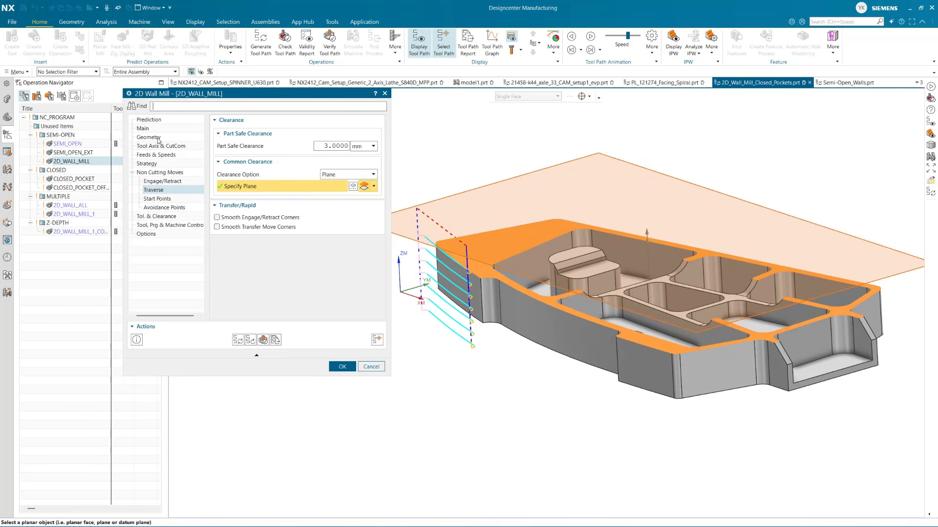
pyautogui.click(357, 176)
pyautogui.click(342, 184)
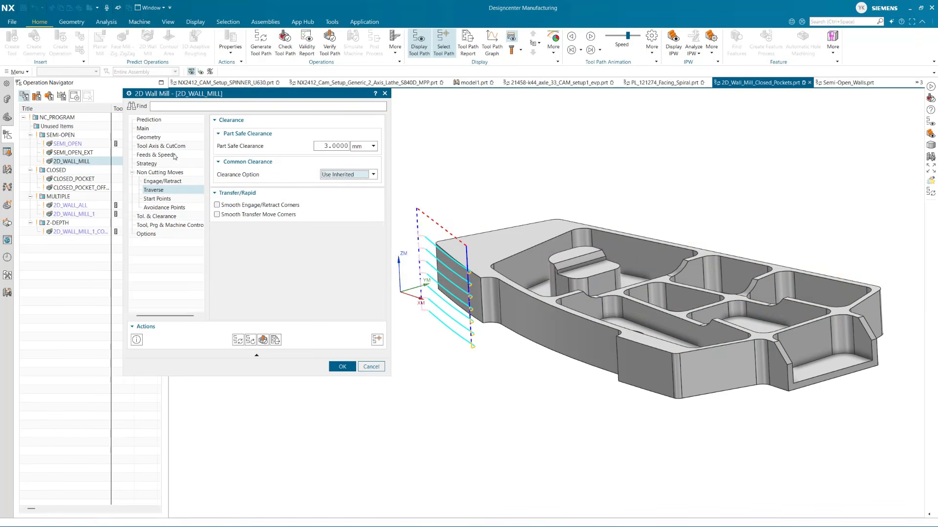
# Assign the WORKPIECE geometry to the 2D_WALL_MILL operation and accept the operation
pyautogui.click(147, 128)
pyautogui.click(151, 138)
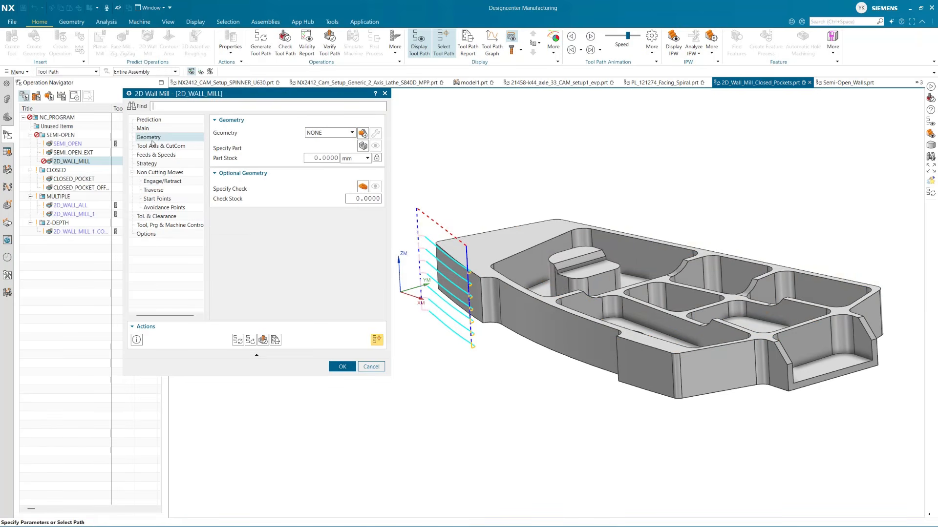
pyautogui.click(345, 133)
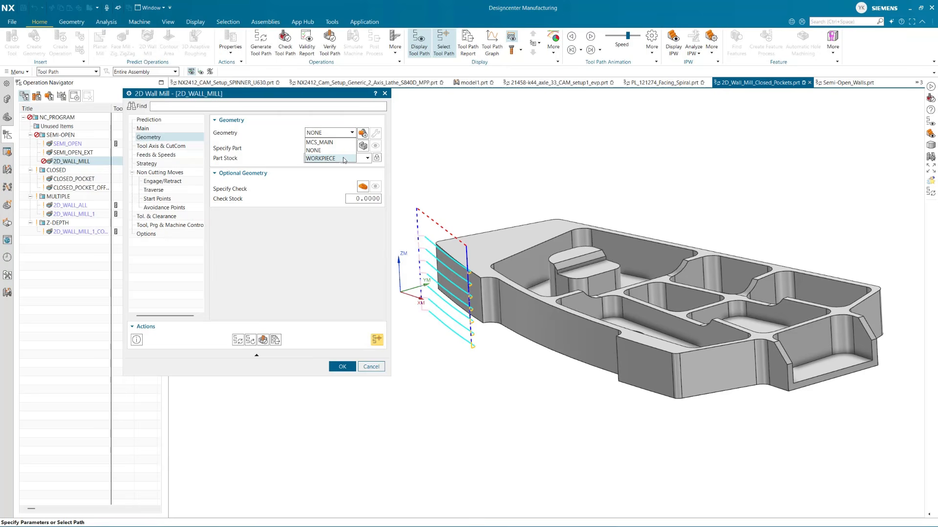
pyautogui.click(343, 160)
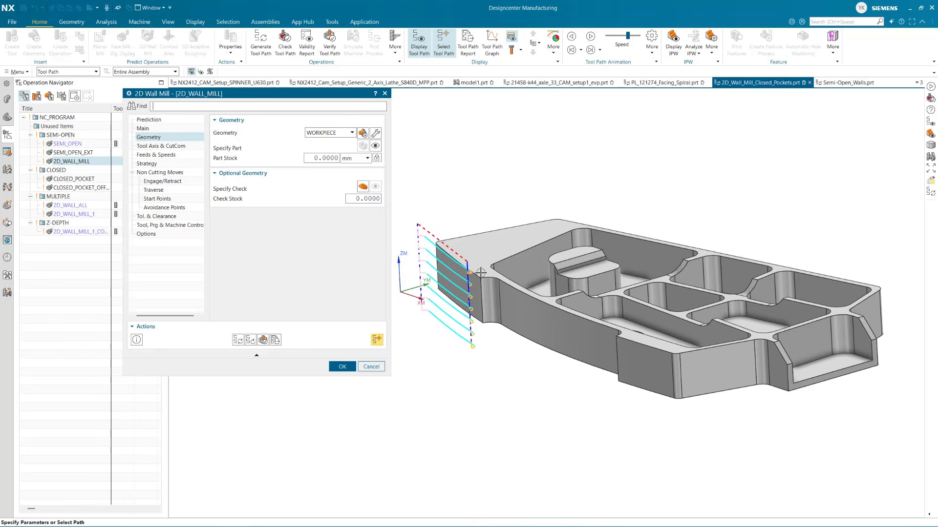
pyautogui.scroll(5, 491, 267)
pyautogui.moveTo(491, 267); pyautogui.dragTo(532, 257, button='middle')
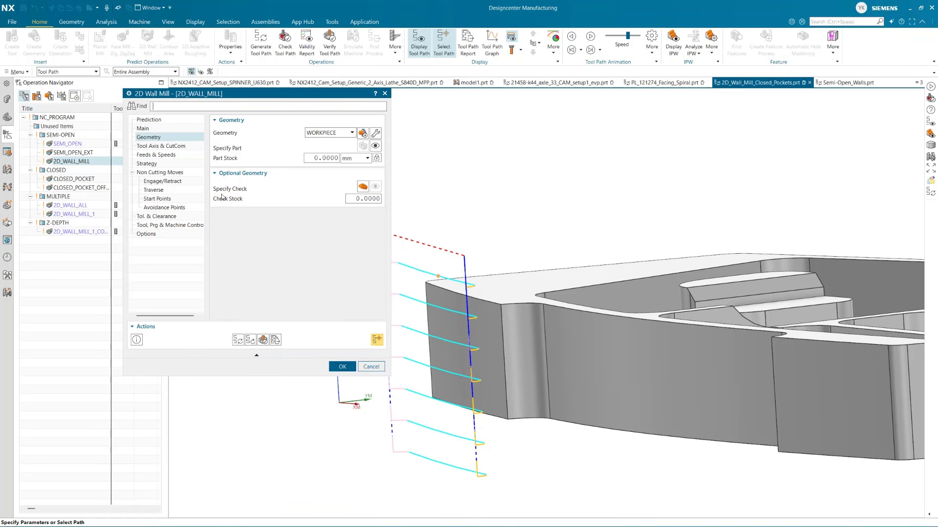
pyautogui.click(342, 367)
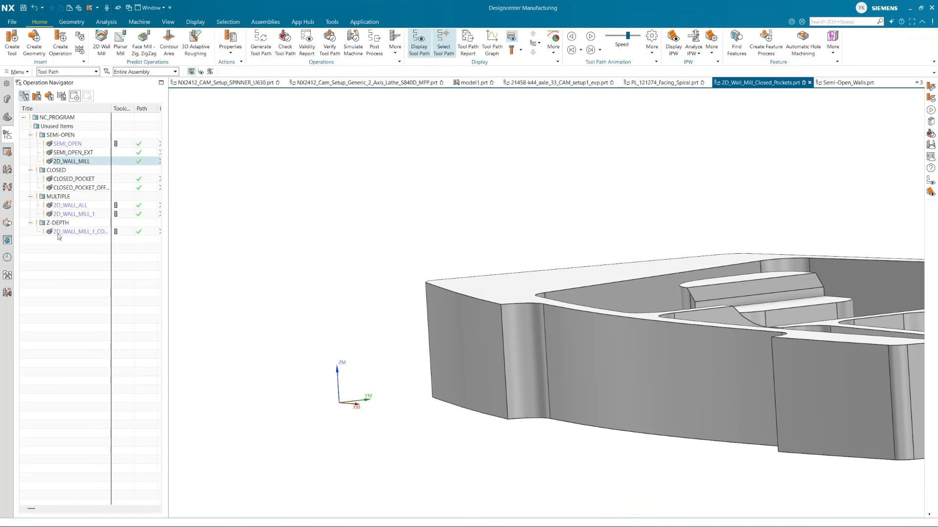
# Review the tool paths of the offset closed pocket, 2D_WALL_ALL and 2D_WALL_MILL_1_COPY operations on the part
pyautogui.scroll(-4, 364, 228)
pyautogui.moveTo(362, 245); pyautogui.dragTo(362, 312, button='middle')
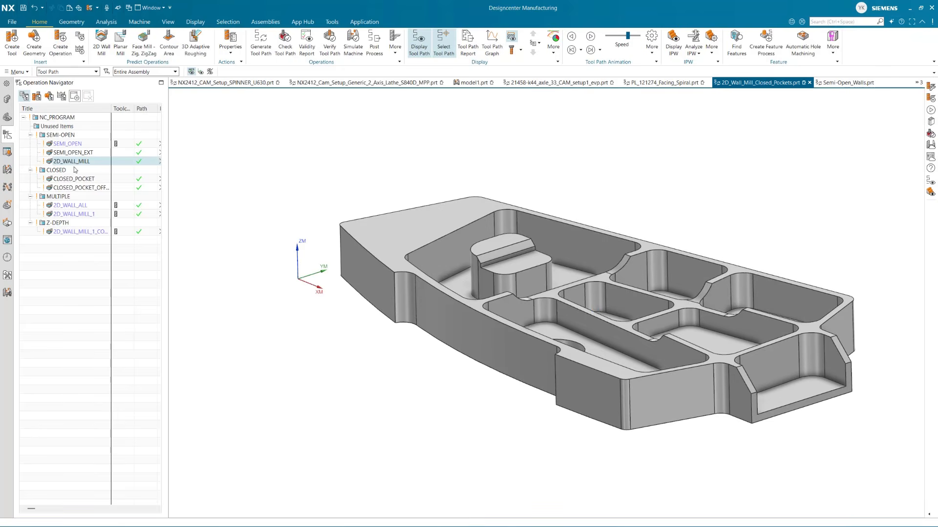
pyautogui.click(77, 187)
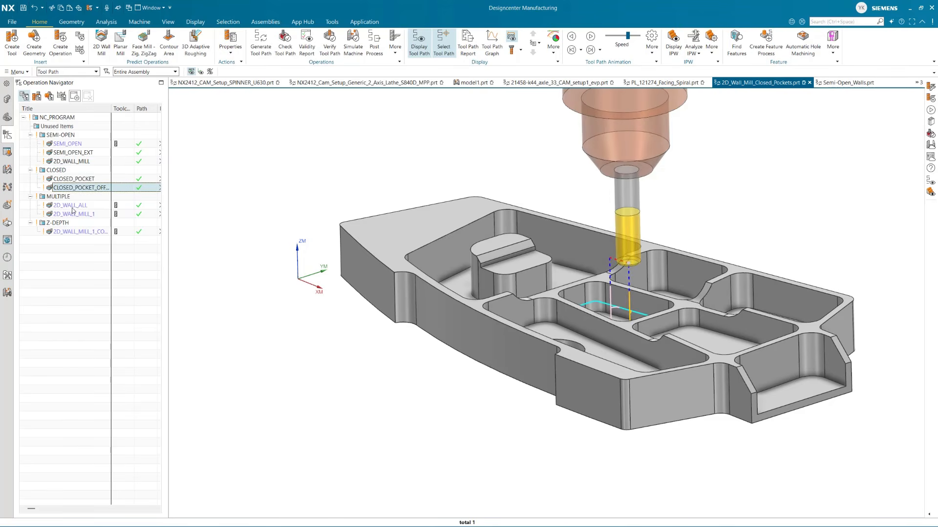
pyautogui.click(72, 206)
pyautogui.click(72, 232)
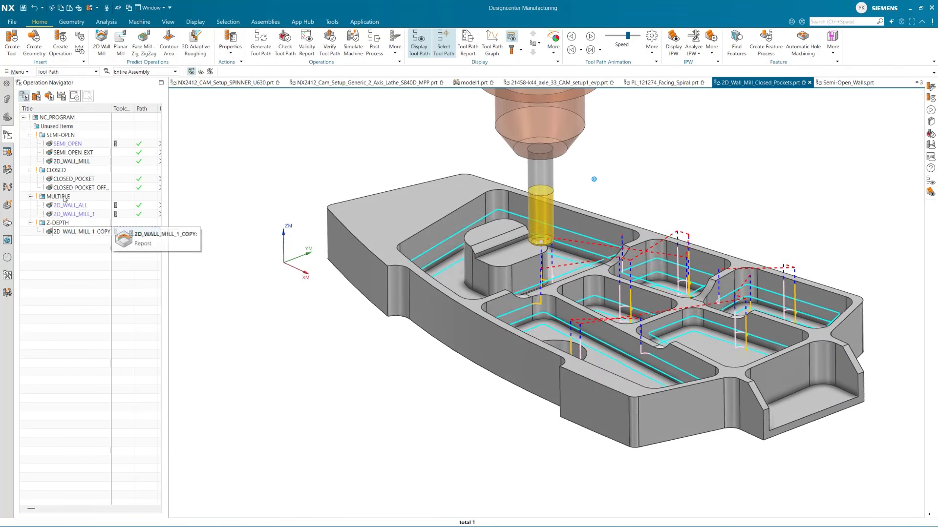
# Compare the tool paths of the SEMI_OPEN_EXT, SEMI_OPEN and 2D_WALL_MILL operations on the semi-open wall
pyautogui.click(73, 153)
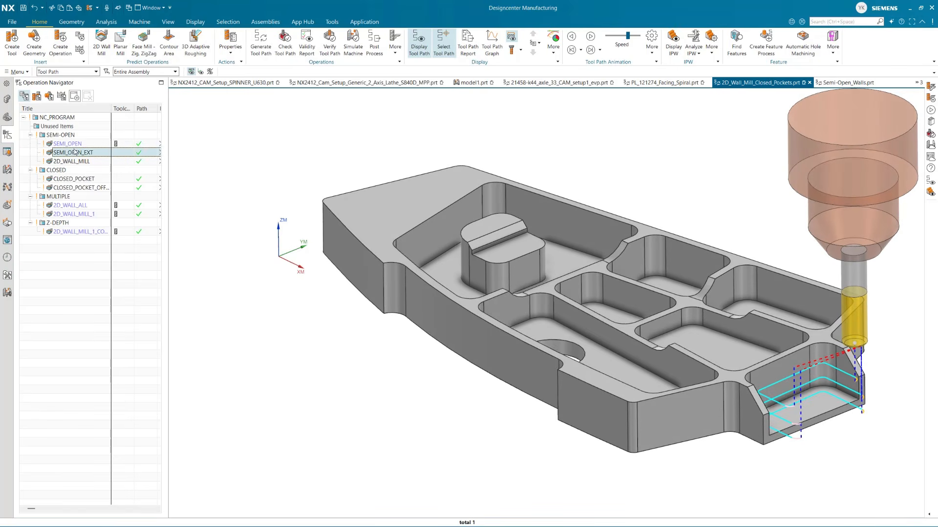
pyautogui.click(73, 143)
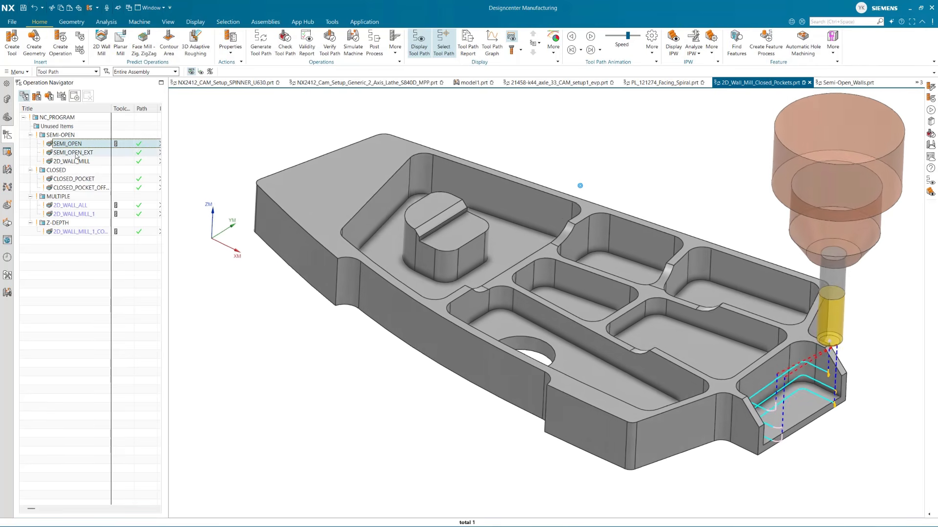
pyautogui.click(75, 161)
pyautogui.click(73, 152)
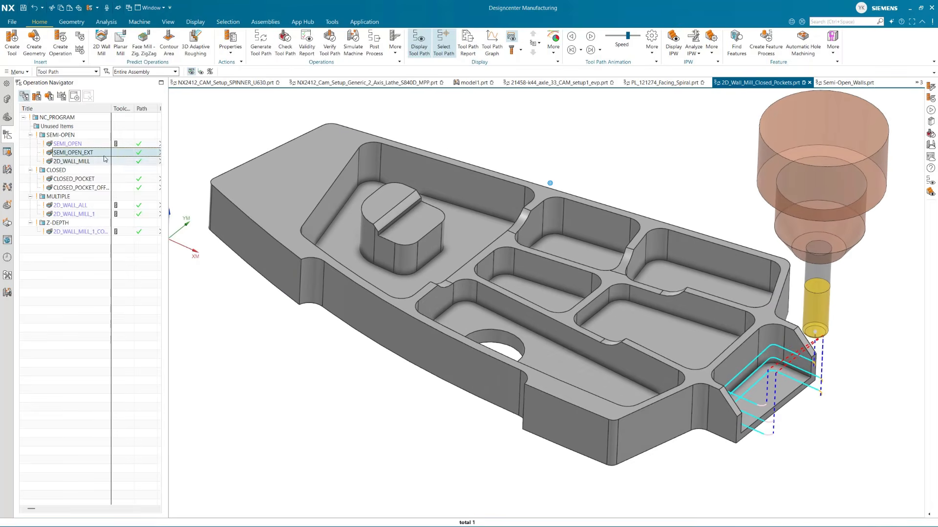
# Open the SEMI_OPEN_EXT operation and show its strategy settings alongside the tool path at the open wall ends
pyautogui.doubleClick(90, 152)
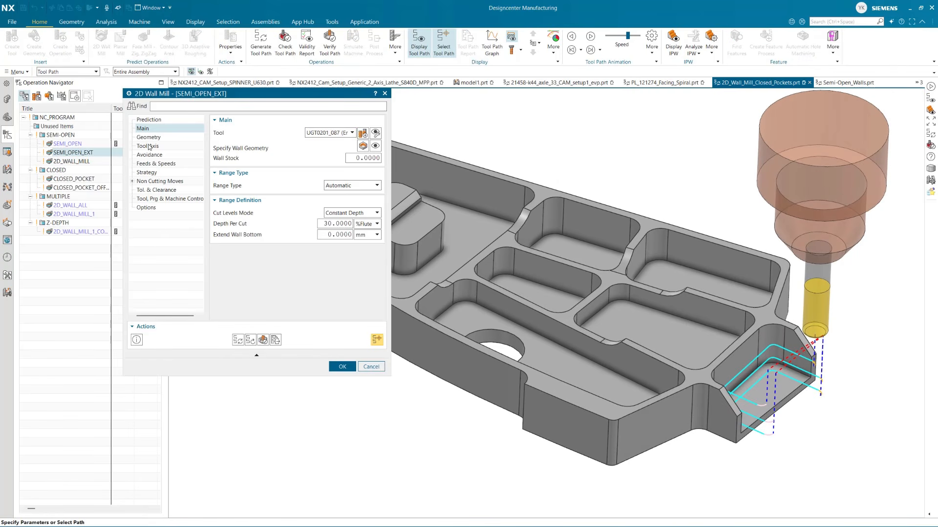
pyautogui.click(146, 173)
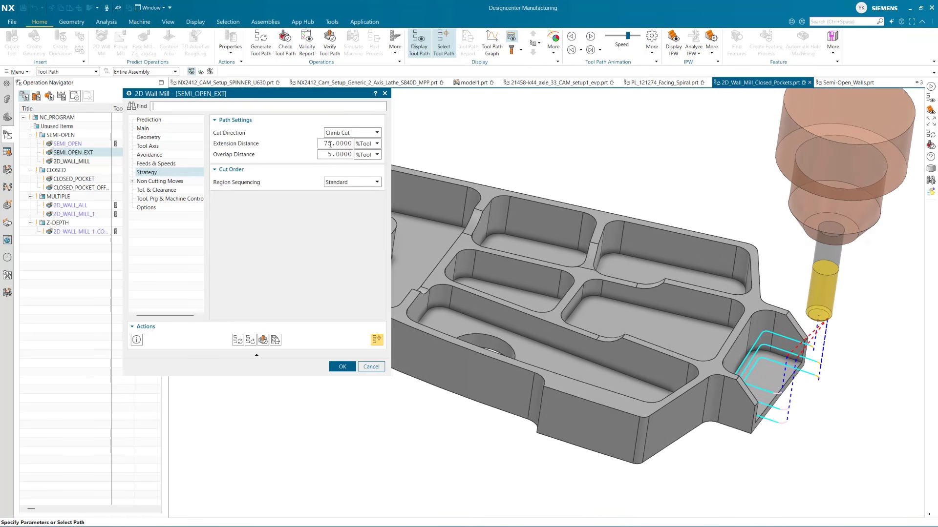
pyautogui.scroll(3, 797, 400)
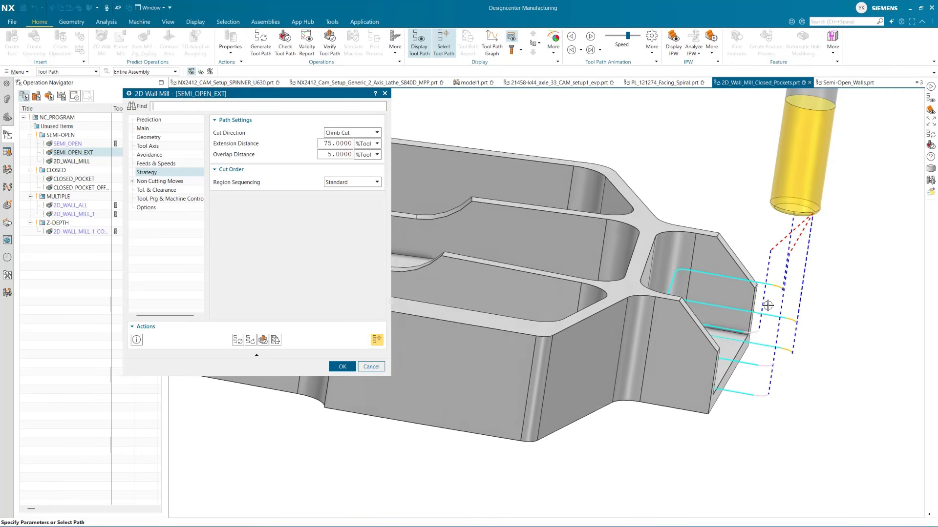
# Try an extension distance of 150 % of the tool diameter for the SEMI_OPEN_EXT operation
pyautogui.click(326, 143)
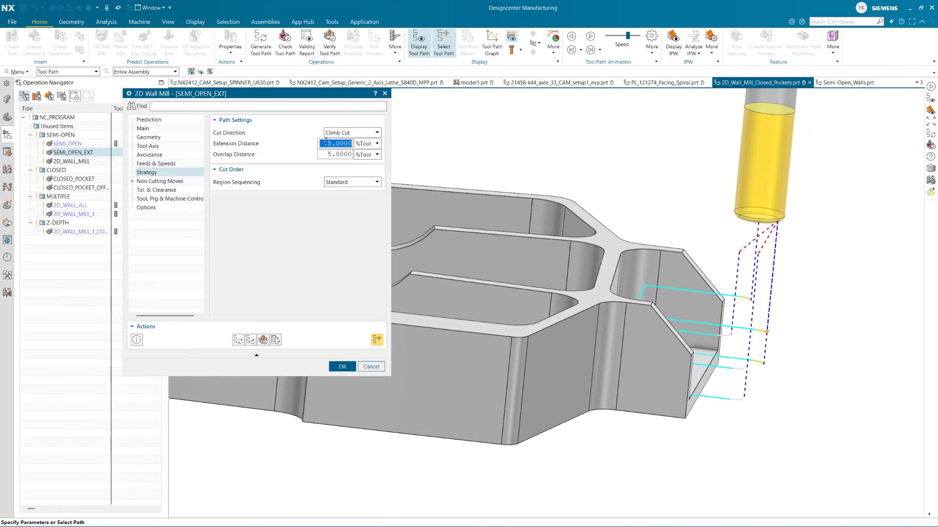
pyautogui.write('150')
pyautogui.press('Return')
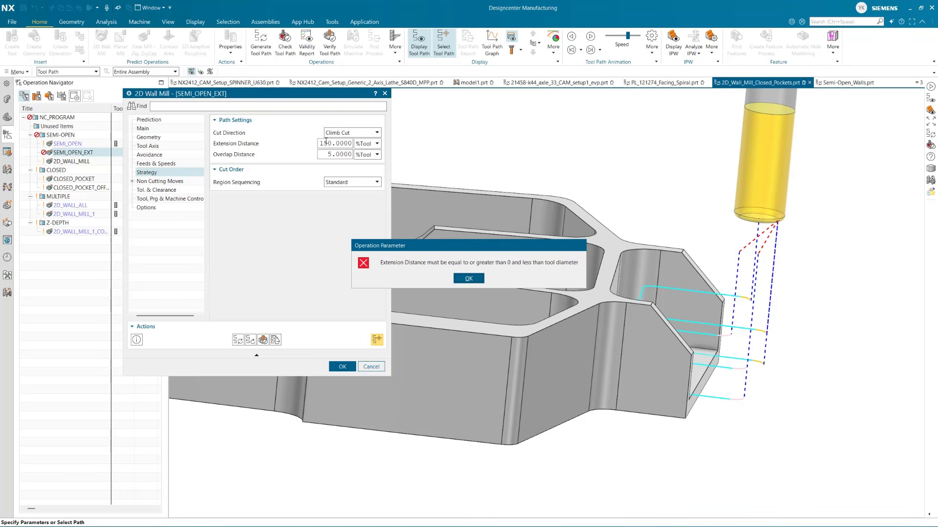
pyautogui.click(461, 278)
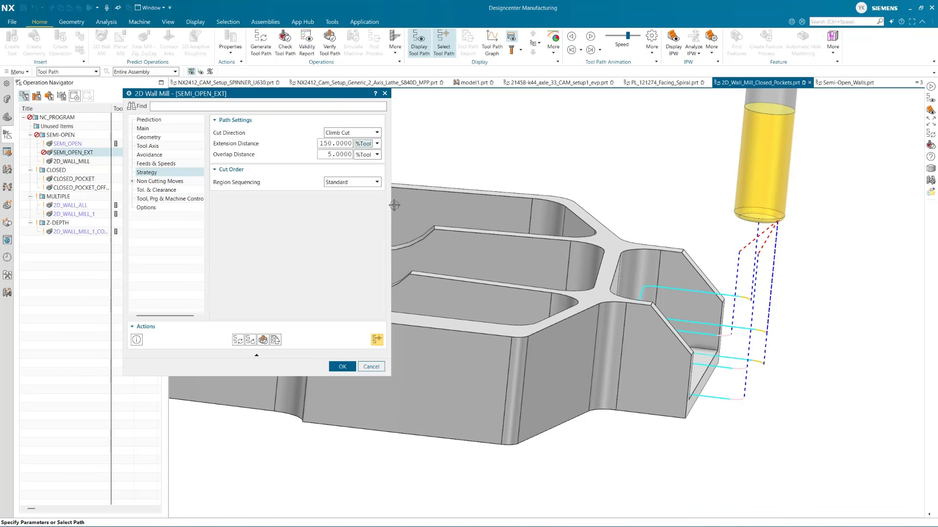
# Set the extension distance of SEMI_OPEN_EXT to 10 mm, regenerate the tool path and accept the operation
pyautogui.click(340, 142)
pyautogui.click(367, 143)
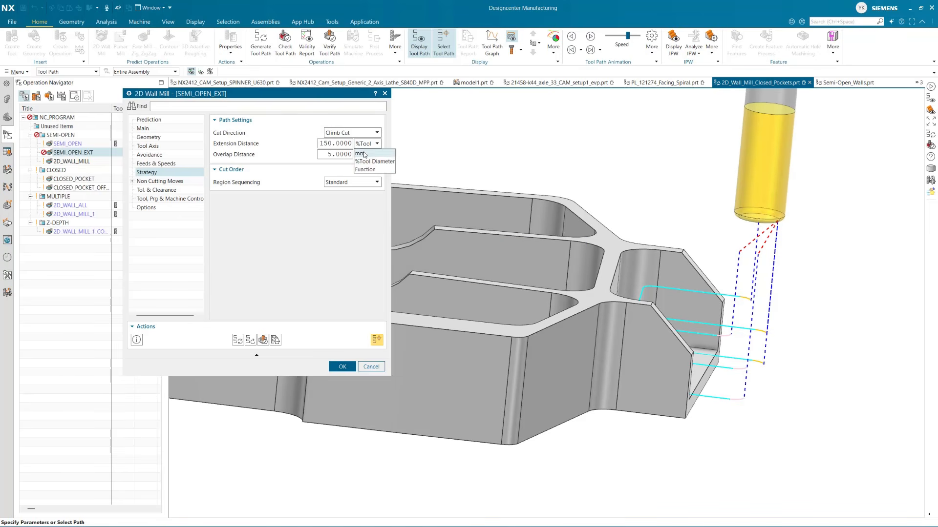
pyautogui.click(363, 153)
pyautogui.click(472, 282)
pyautogui.click(337, 142)
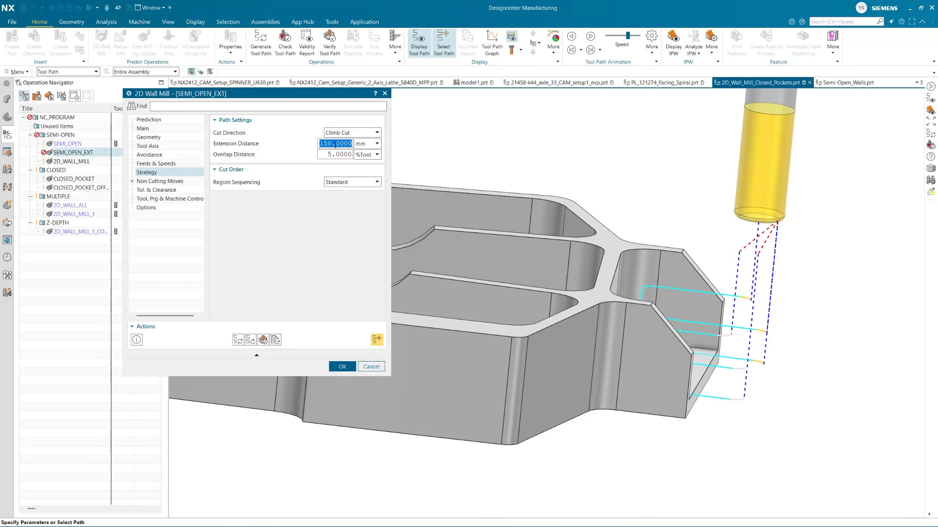
pyautogui.write('10')
pyautogui.press('Tab')
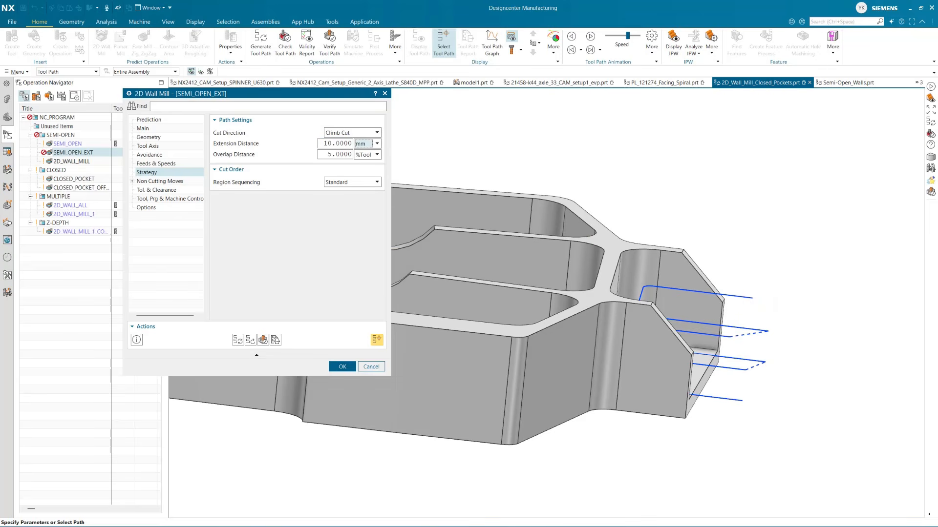
pyautogui.click(238, 340)
pyautogui.middleClick(640, 357)
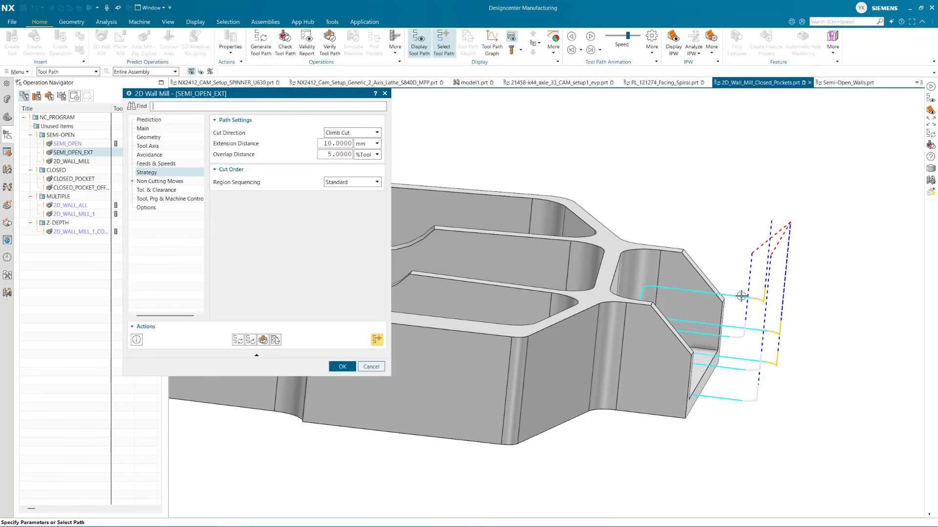
pyautogui.moveTo(732, 296)
pyautogui.mouseDown(button='middle')
pyautogui.moveTo(730, 313)
pyautogui.moveTo(728, 281)
pyautogui.mouseUp(button='middle')
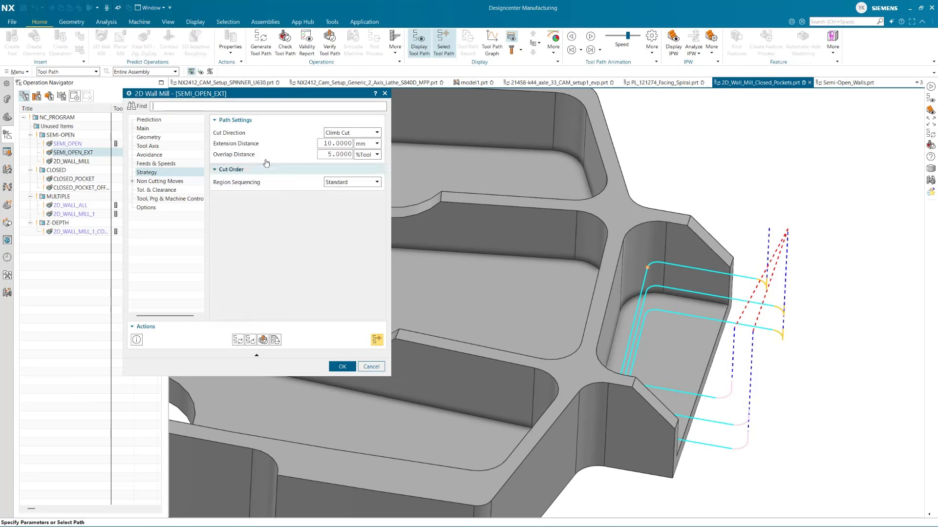
pyautogui.click(342, 367)
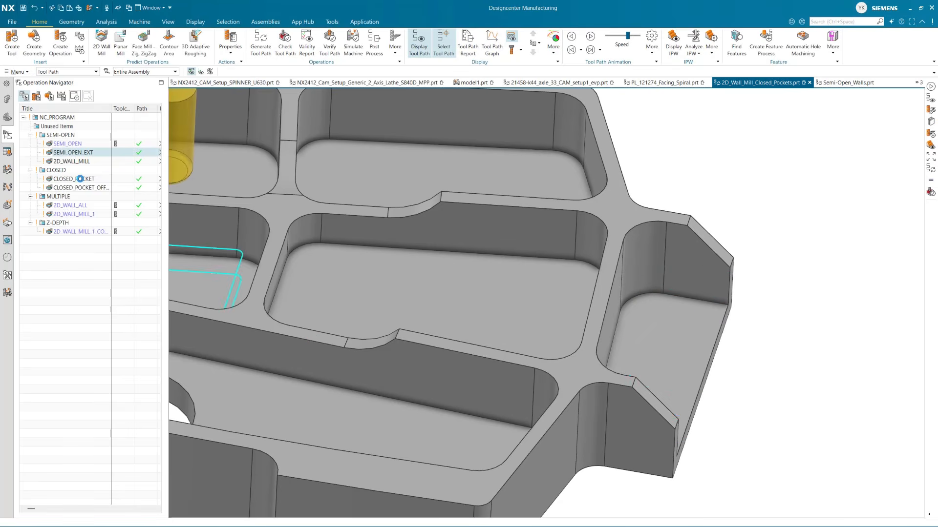
# Set the extension distance of the CLOSED_POCKET operation to 15 % of the tool diameter and regenerate its tool path
pyautogui.click(80, 178)
pyautogui.scroll(-3, 490, 285)
pyautogui.scroll(8, 308, 264)
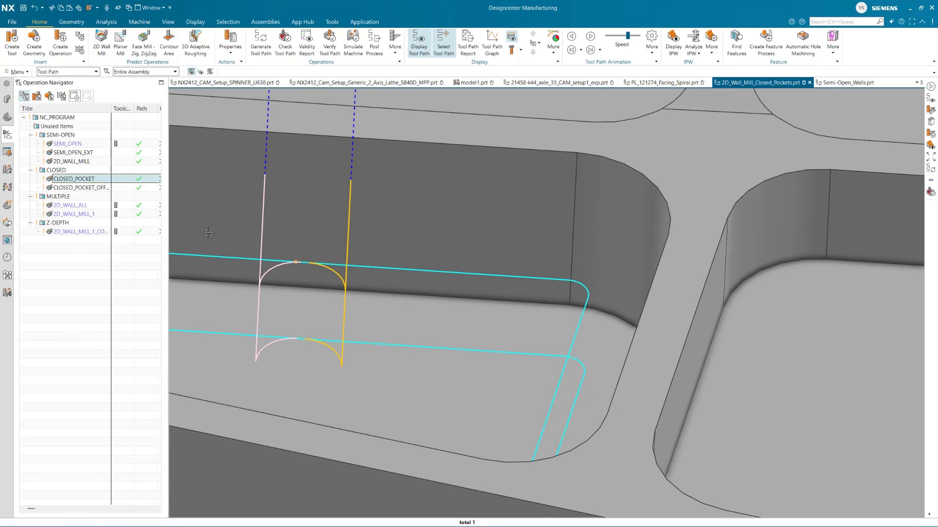
pyautogui.doubleClick(73, 179)
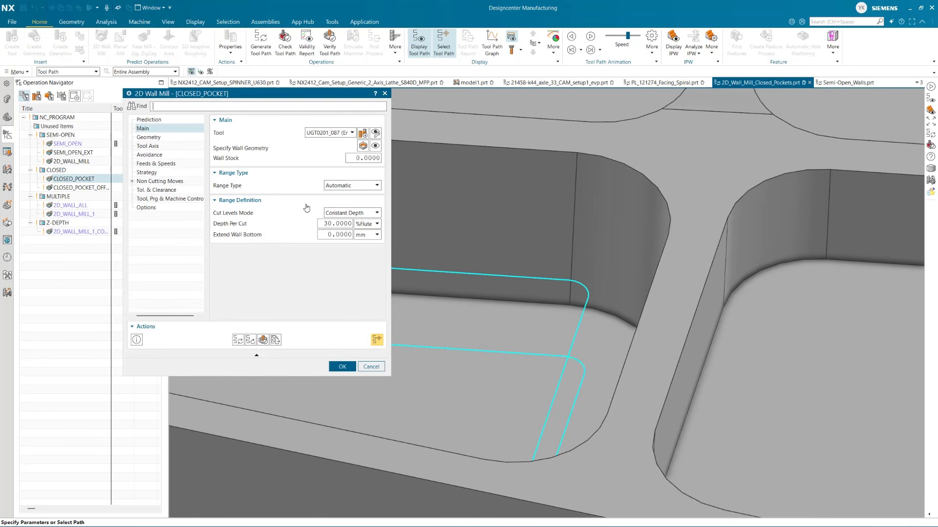
pyautogui.click(146, 172)
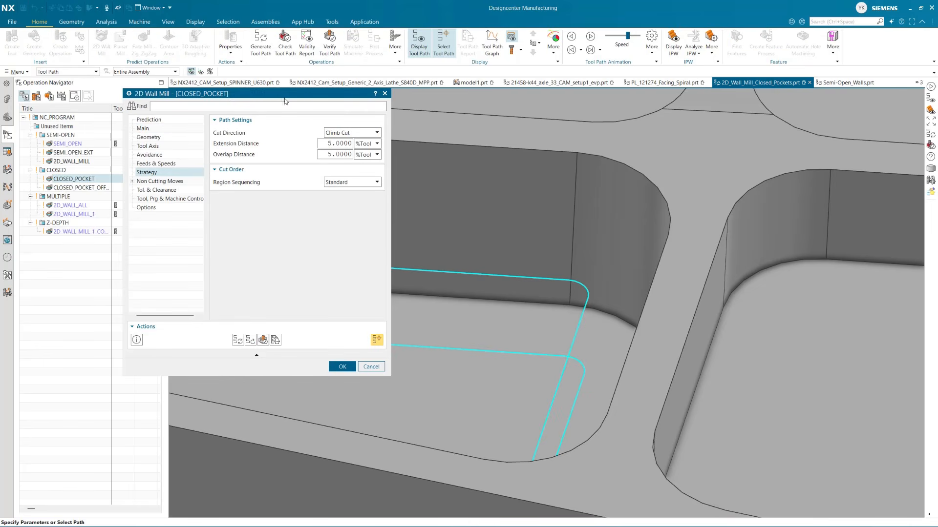
pyautogui.moveTo(285, 94); pyautogui.dragTo(187, 94)
pyautogui.moveTo(237, 143)
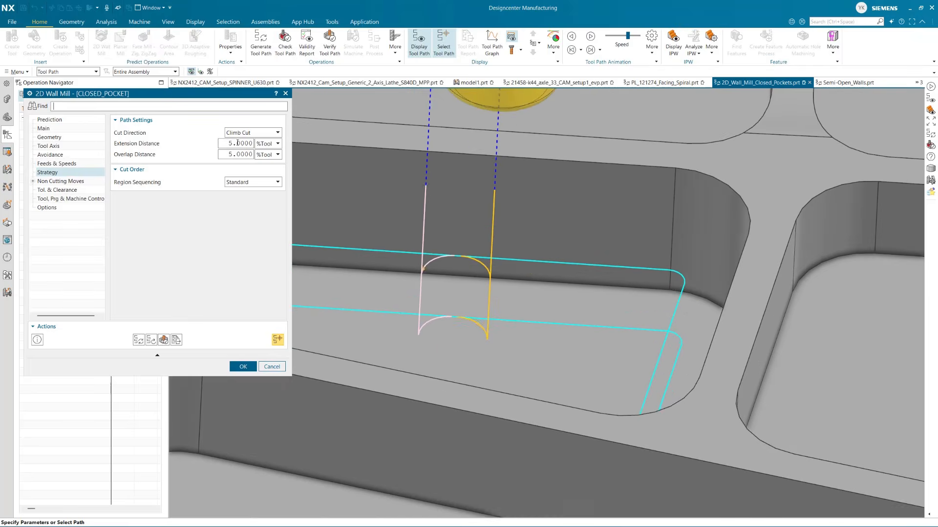
pyautogui.doubleClick(236, 144)
pyautogui.write('15')
pyautogui.press('Tab')
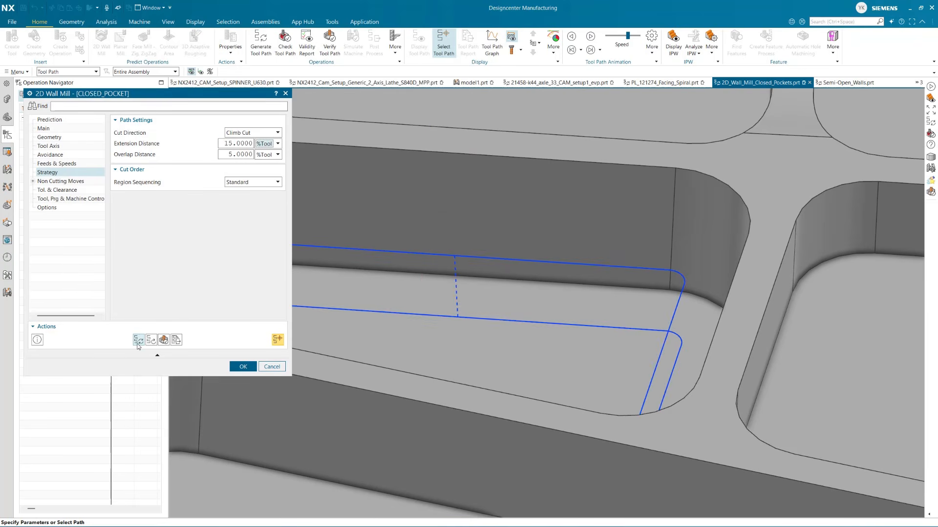
pyautogui.click(139, 340)
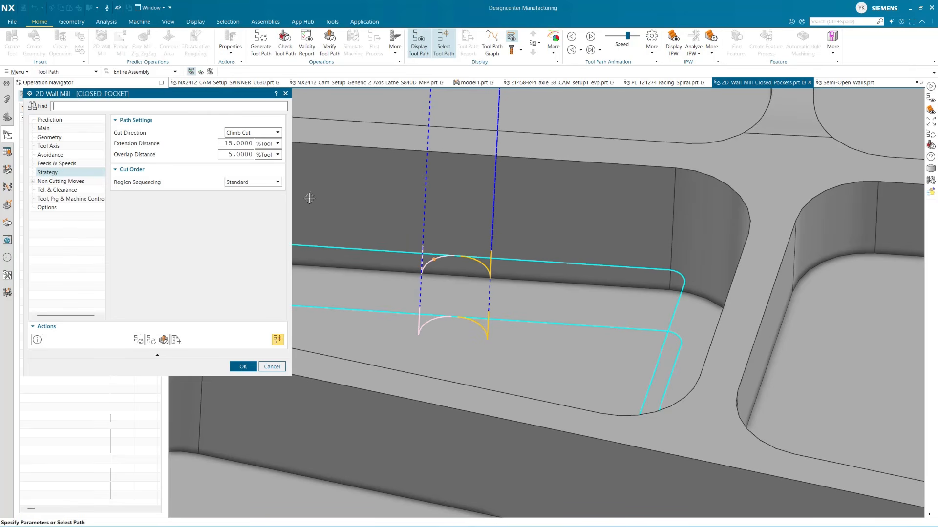
# Set the CLOSED_POCKET overlap distance to 15 % of the tool diameter, regenerate, check the engage and retract overlap, and accept the operation
pyautogui.doubleClick(238, 154)
pyautogui.write('15')
pyautogui.press('Tab')
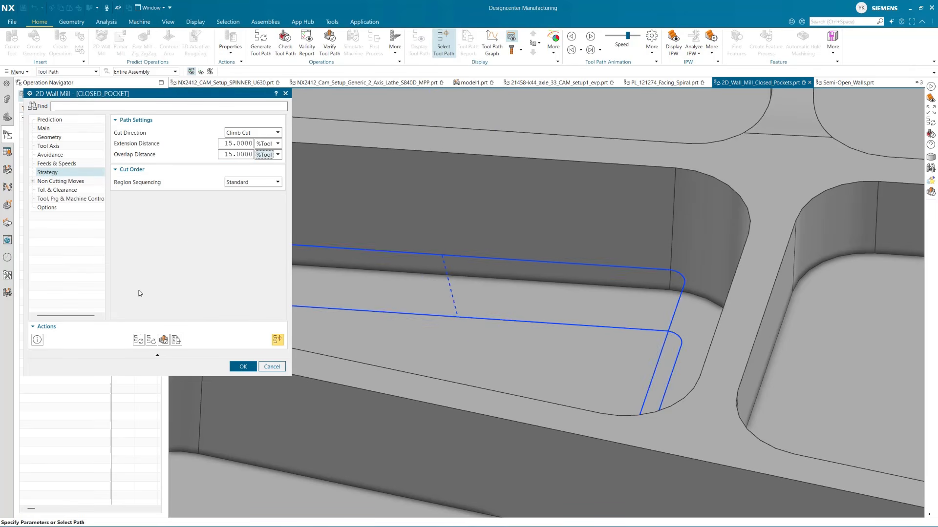
pyautogui.click(138, 339)
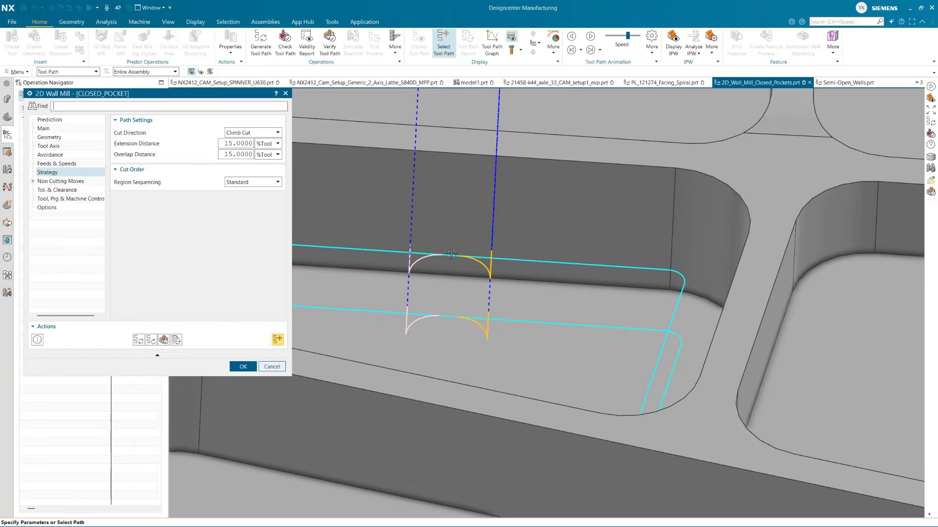
pyautogui.scroll(3, 451, 255)
pyautogui.click(473, 259)
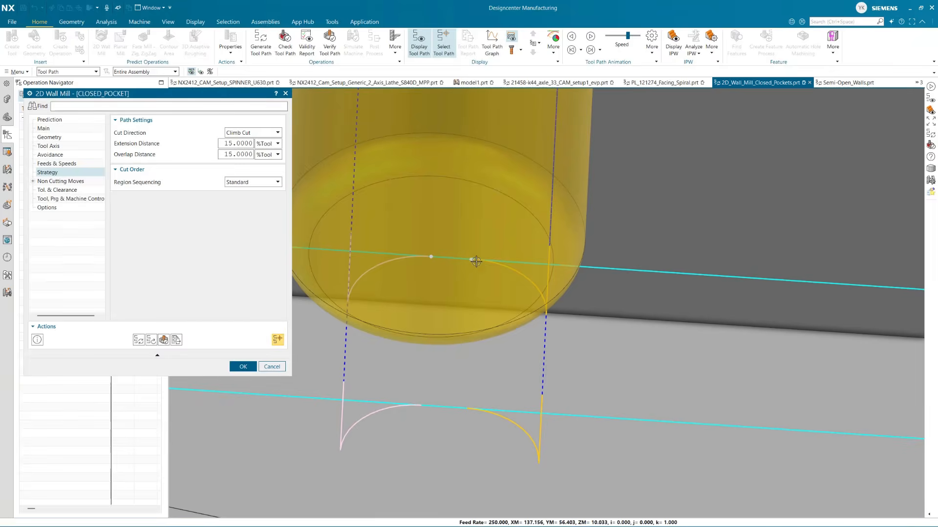
pyautogui.scroll(-5, 487, 262)
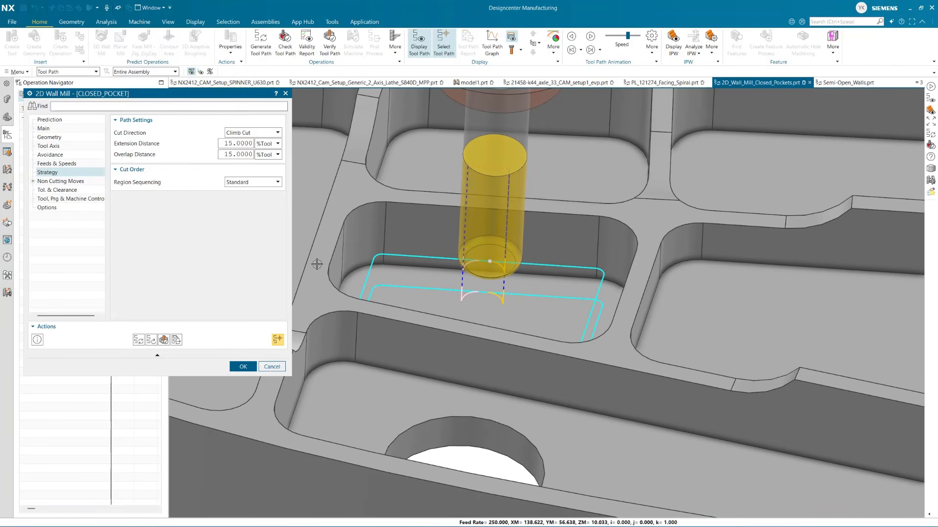
pyautogui.scroll(-3, 317, 264)
pyautogui.click(243, 367)
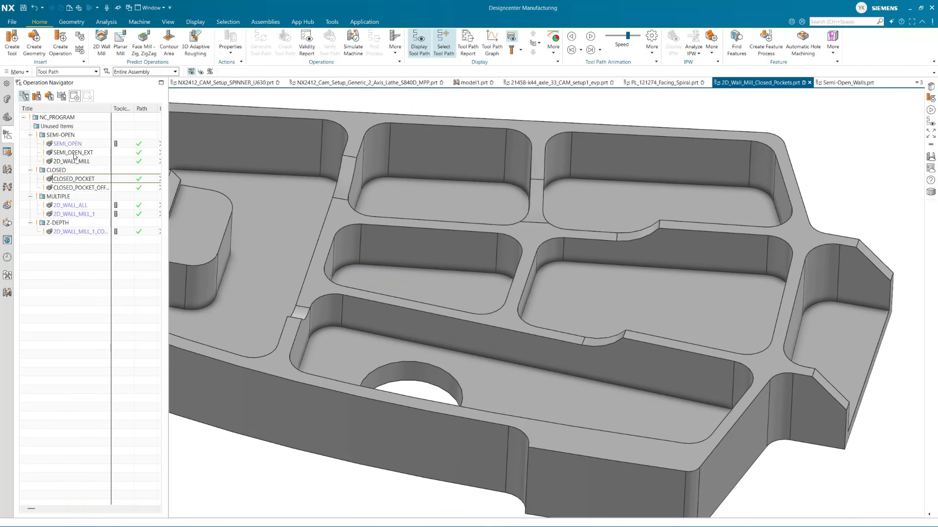
# Review the offset closed pocket and 2D_WALL_ALL tool paths, and open 2D_WALL_ALL to inspect its geometry settings
pyautogui.click(75, 187)
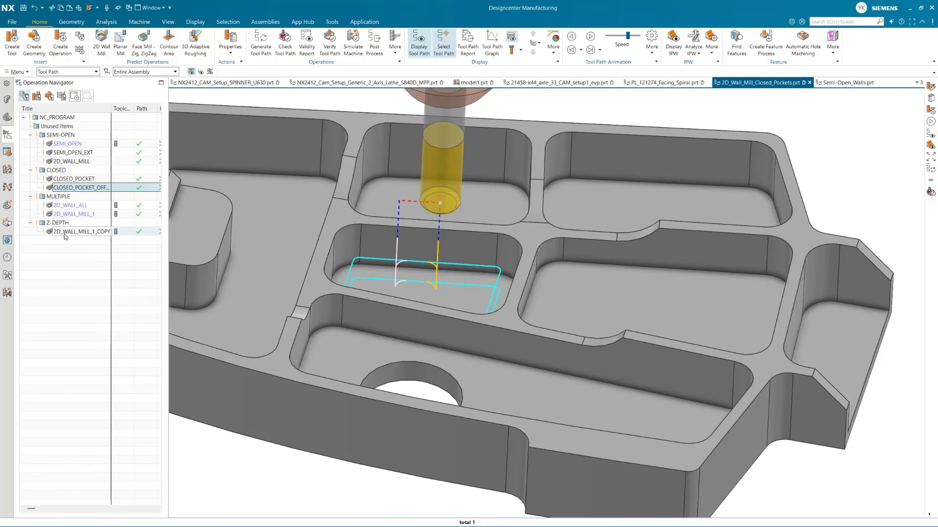
pyautogui.click(65, 205)
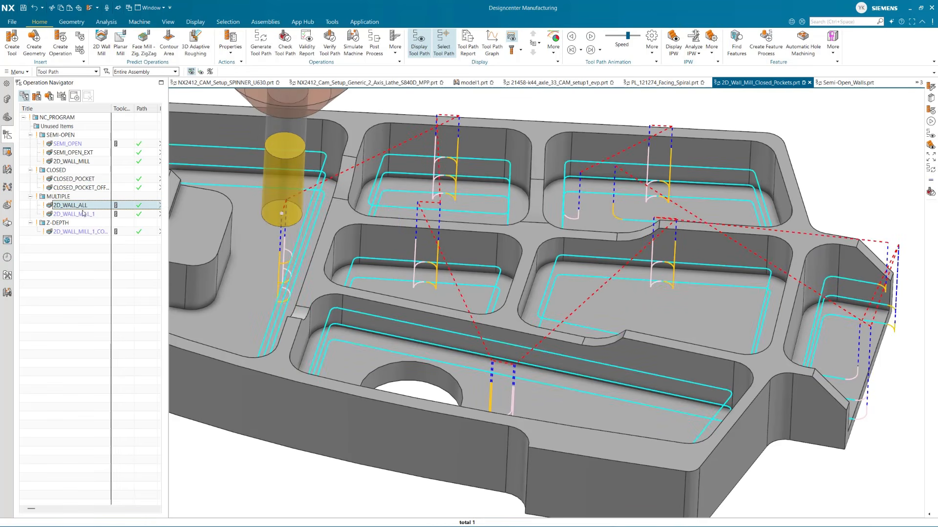
pyautogui.doubleClick(81, 207)
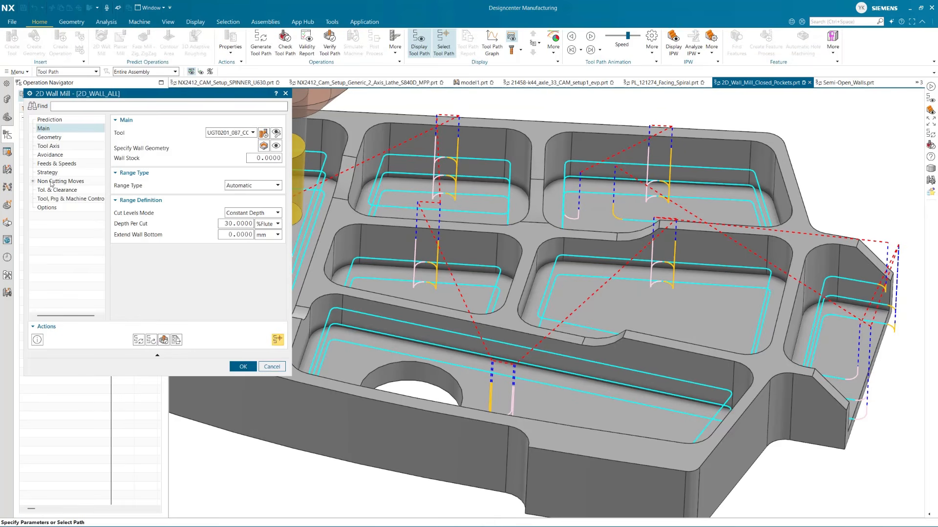
pyautogui.click(49, 138)
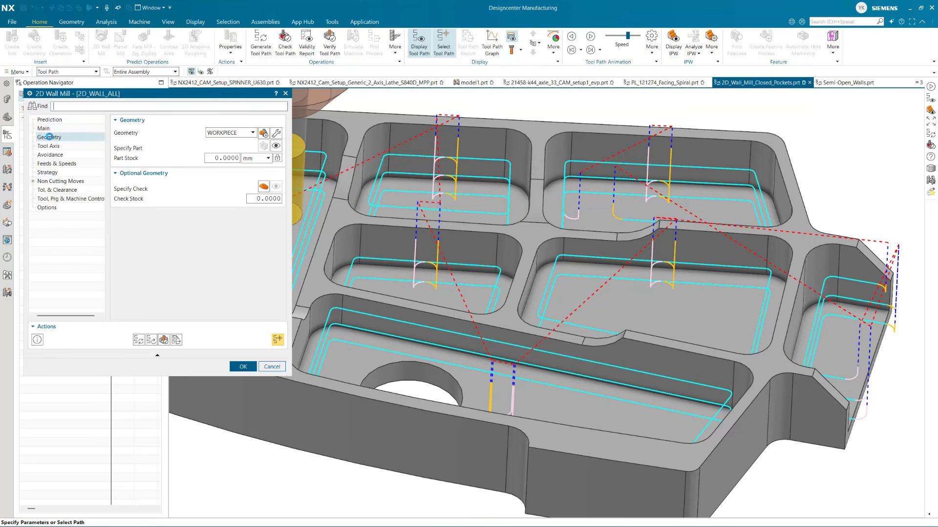
pyautogui.scroll(-3, 697, 307)
pyautogui.scroll(3, 525, 250)
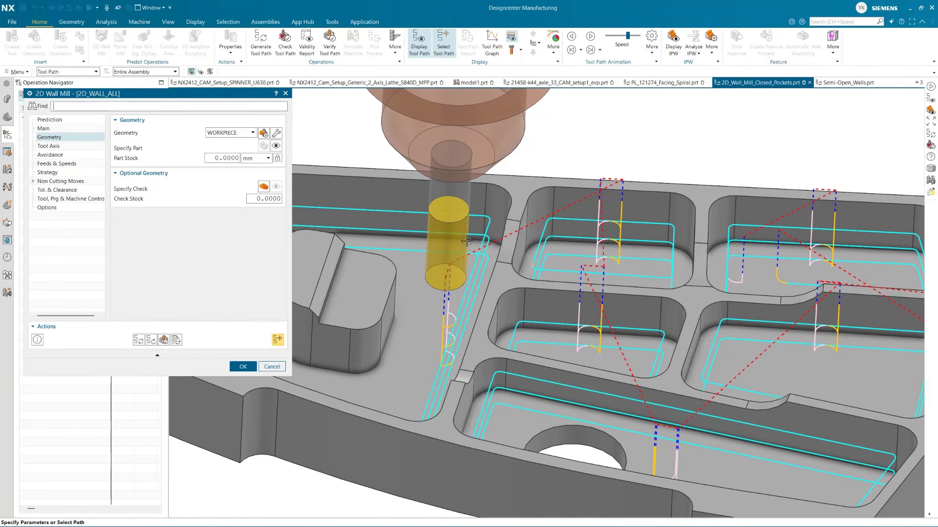
pyautogui.scroll(-3, 330, 225)
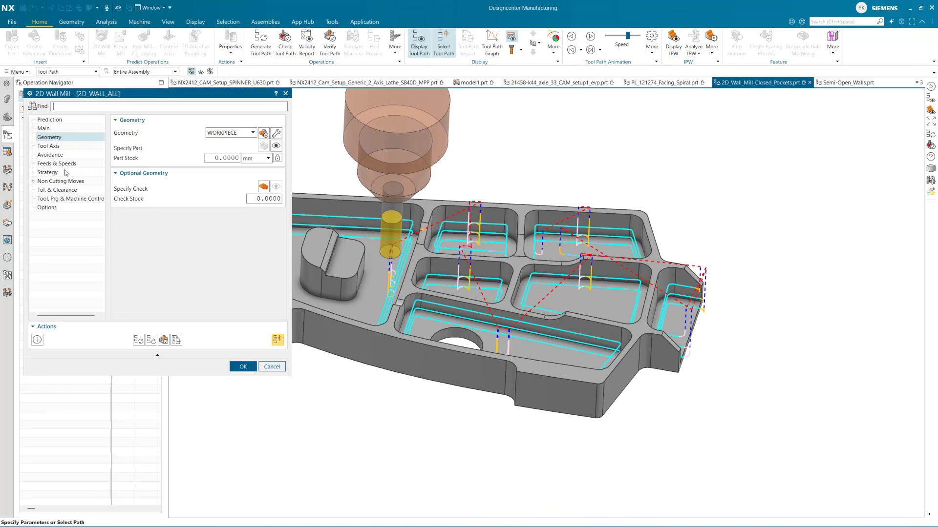
# Open the wall geometry selection of the 2D_WALL_ALL operation and list its wall sets
pyautogui.click(43, 129)
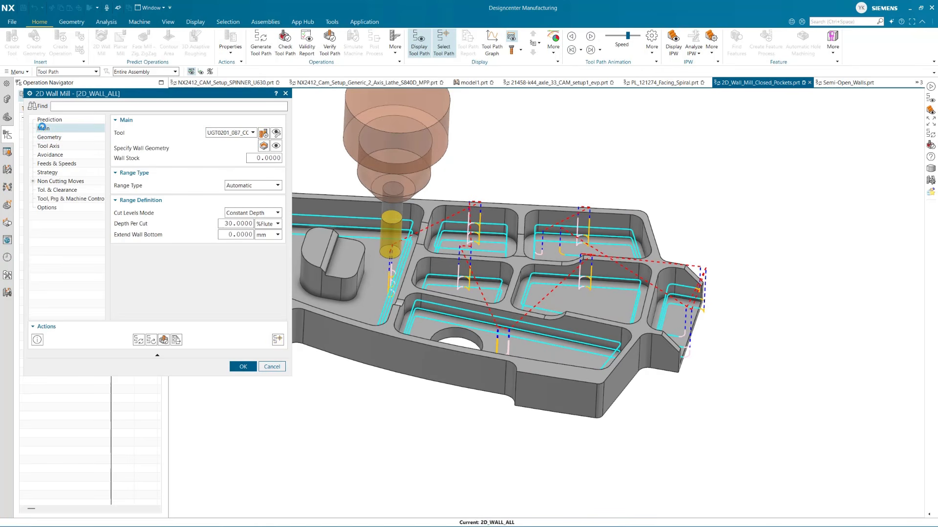
pyautogui.click(264, 146)
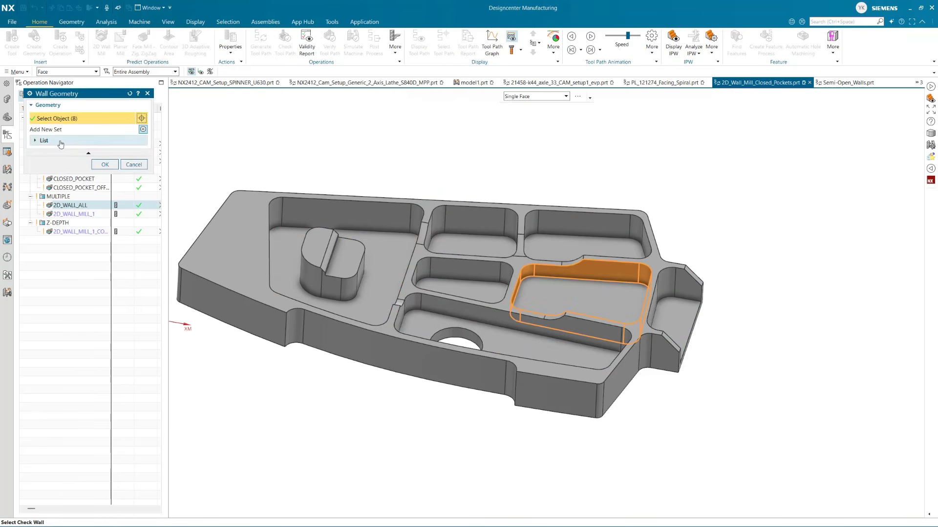
pyautogui.click(73, 141)
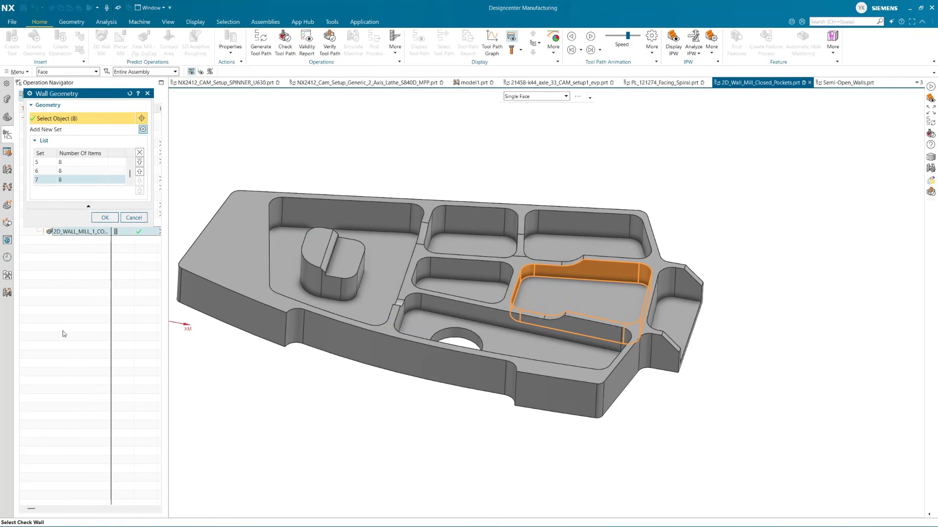
# Try moving the semi-open pocket's wall set two places down the wall set list, and return it to first place
pyautogui.click(53, 163)
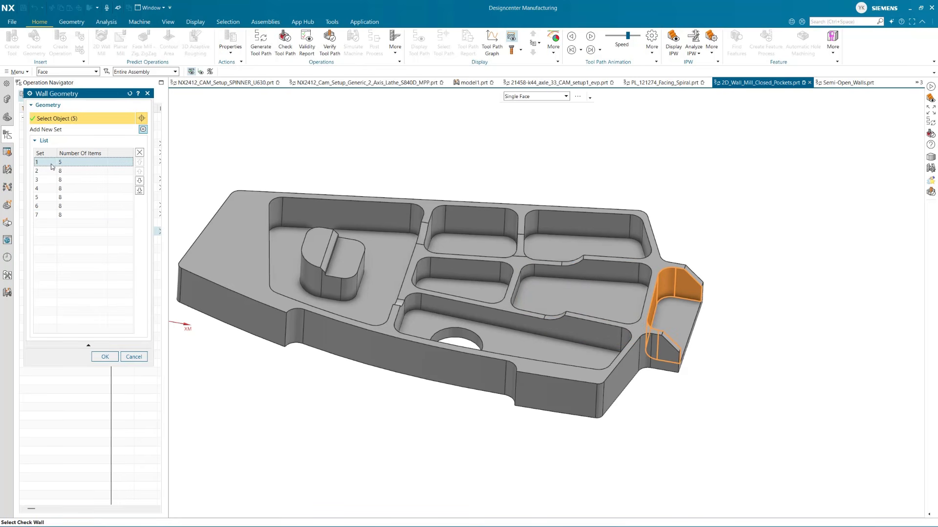
pyautogui.click(140, 181)
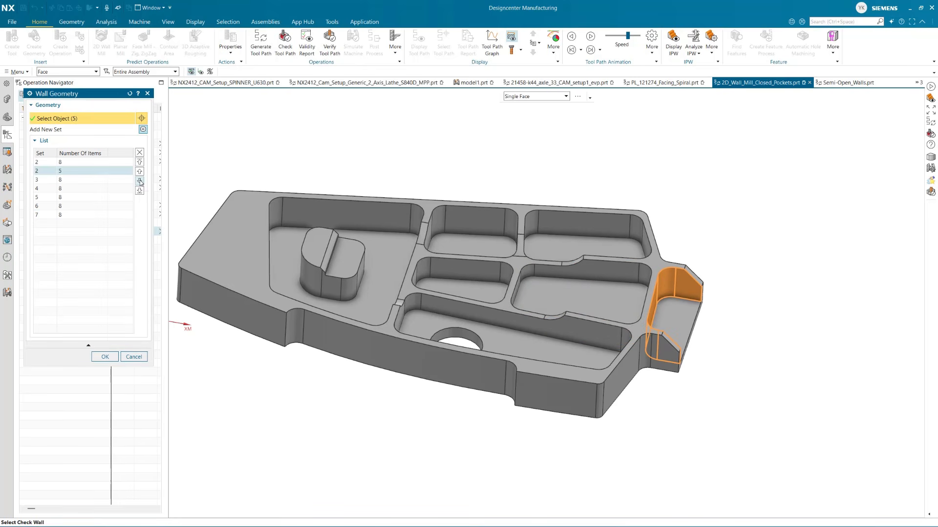
pyautogui.click(140, 181)
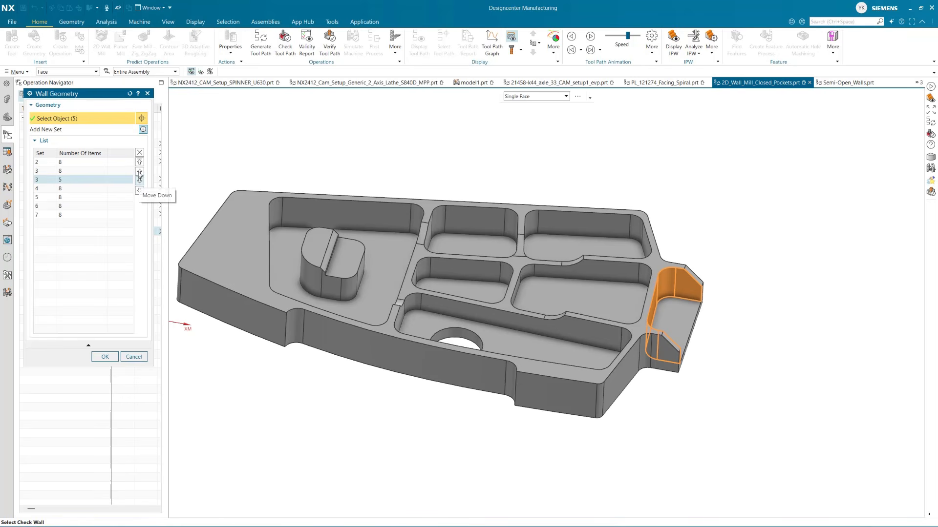
pyautogui.click(140, 171)
pyautogui.click(140, 171)
# Move the wall set of the large pocket containing the island up to first place in the list
pyautogui.click(71, 171)
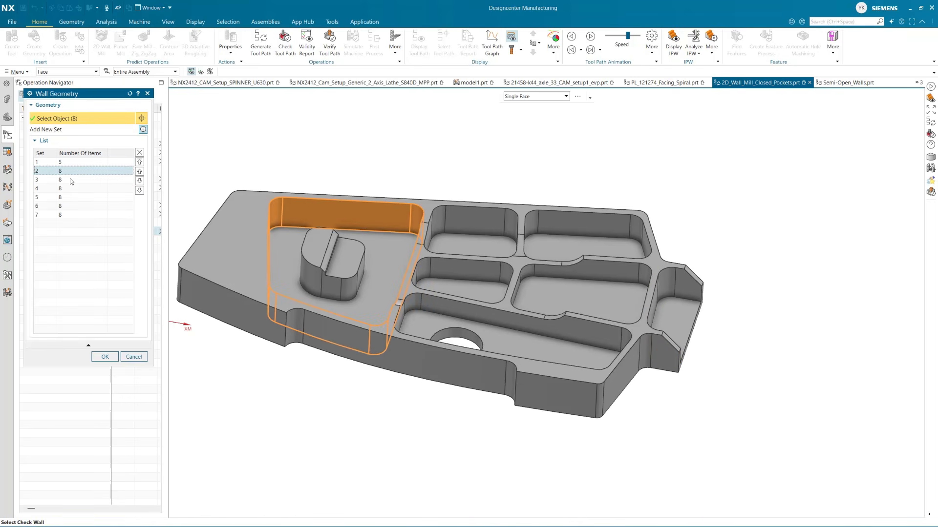
pyautogui.click(71, 163)
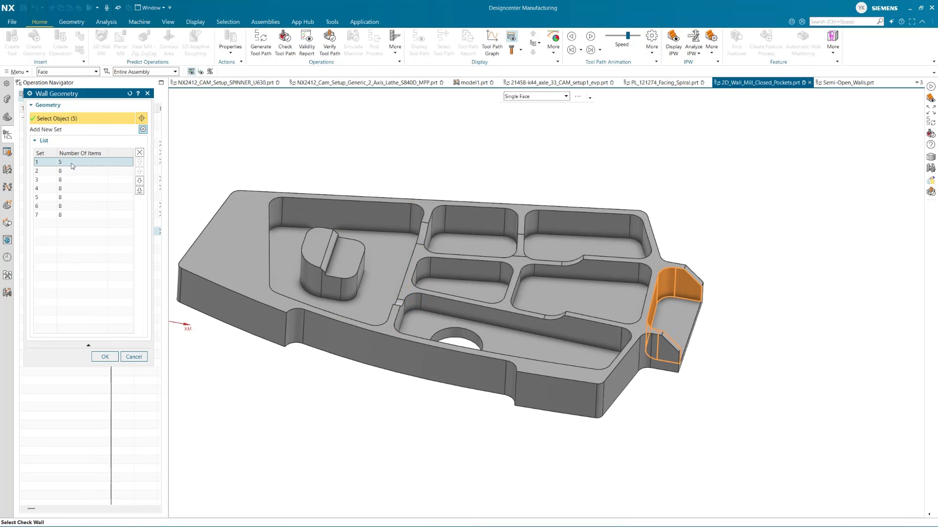
pyautogui.click(71, 173)
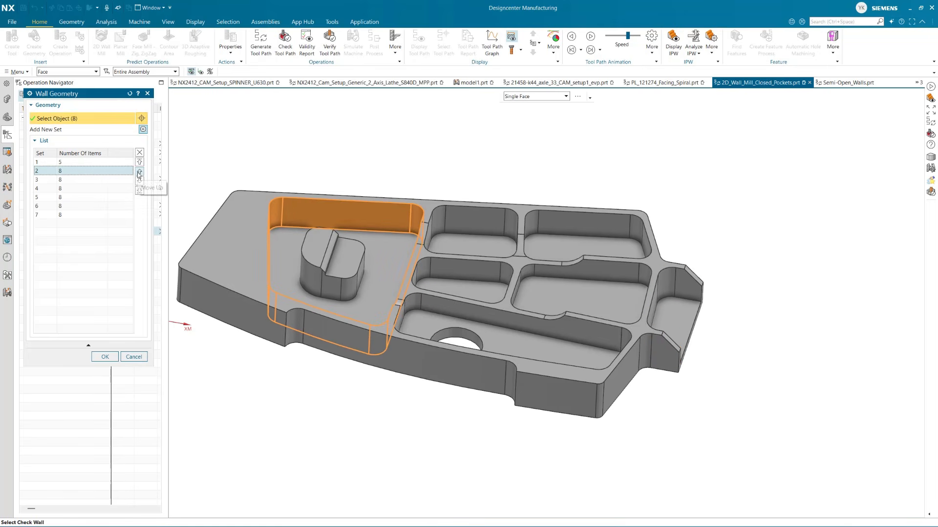
pyautogui.click(140, 172)
# Move the wall set of the long pocket with the round floor hole up to second place in the list
pyautogui.click(71, 172)
pyautogui.click(69, 181)
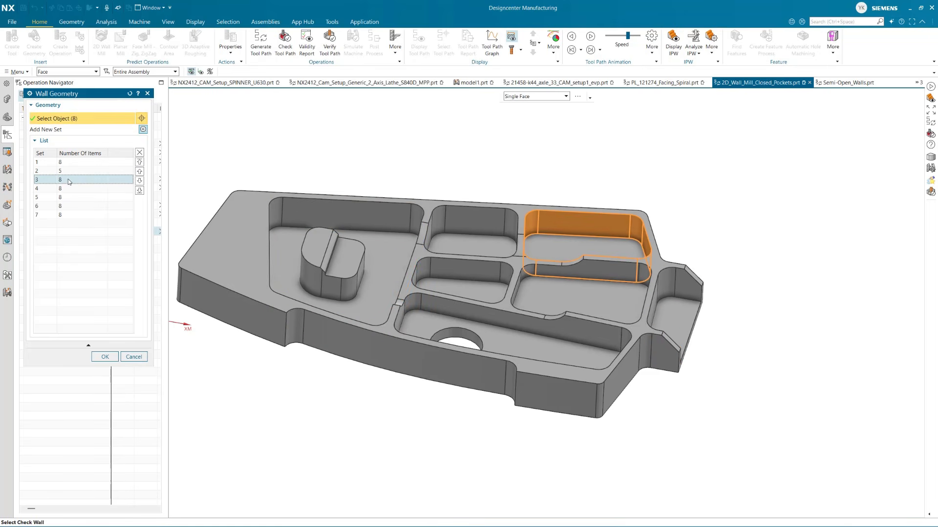
pyautogui.click(70, 189)
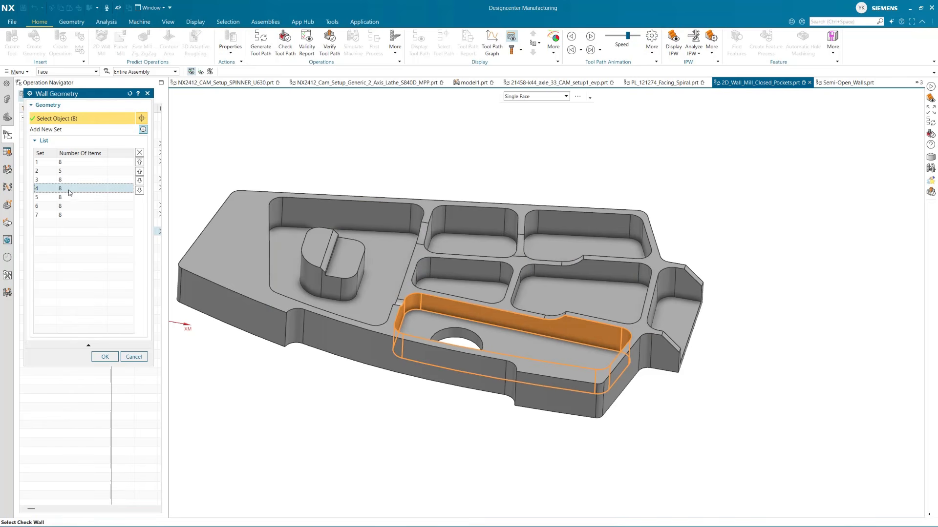
pyautogui.click(139, 172)
pyautogui.click(140, 172)
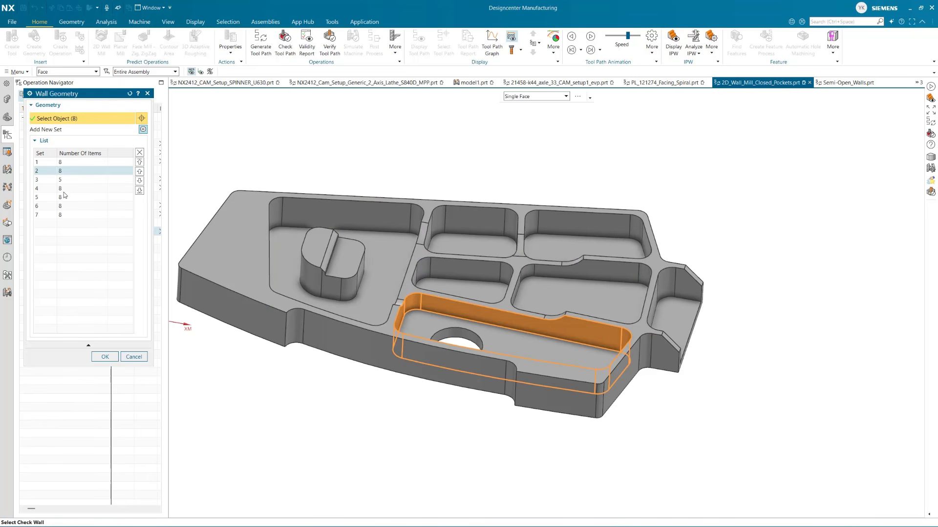
# Find the wall set of the small pocket directly above the long pocket and move it up to third place
pyautogui.click(63, 190)
pyautogui.click(64, 198)
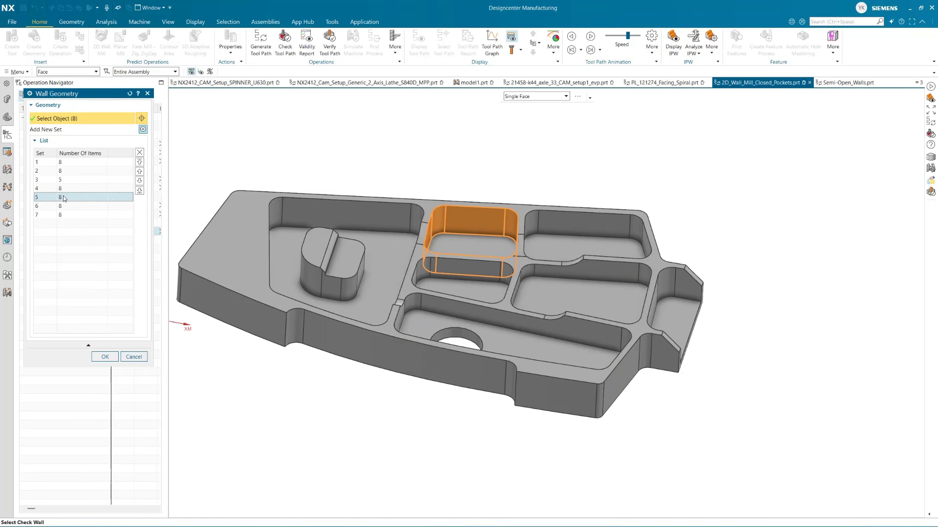
pyautogui.click(63, 206)
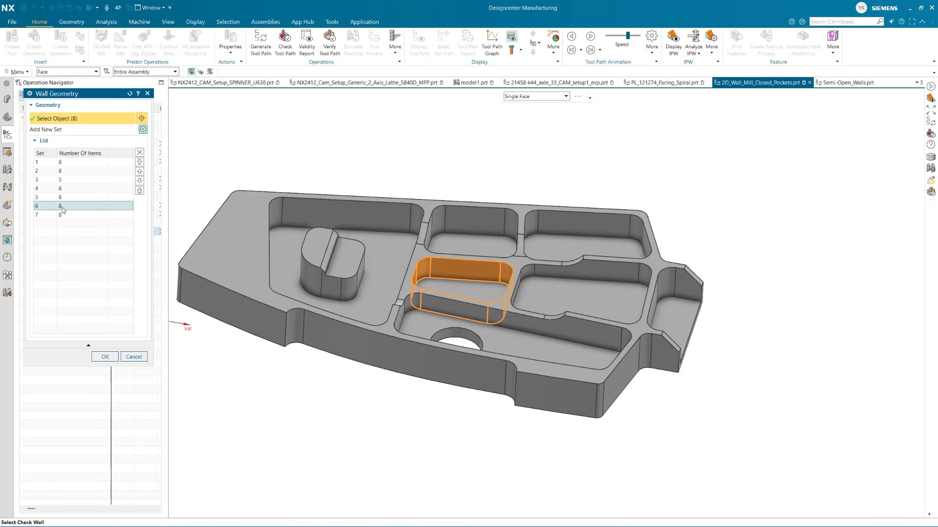
pyautogui.click(62, 215)
pyautogui.click(64, 207)
pyautogui.click(140, 172)
pyautogui.click(139, 171)
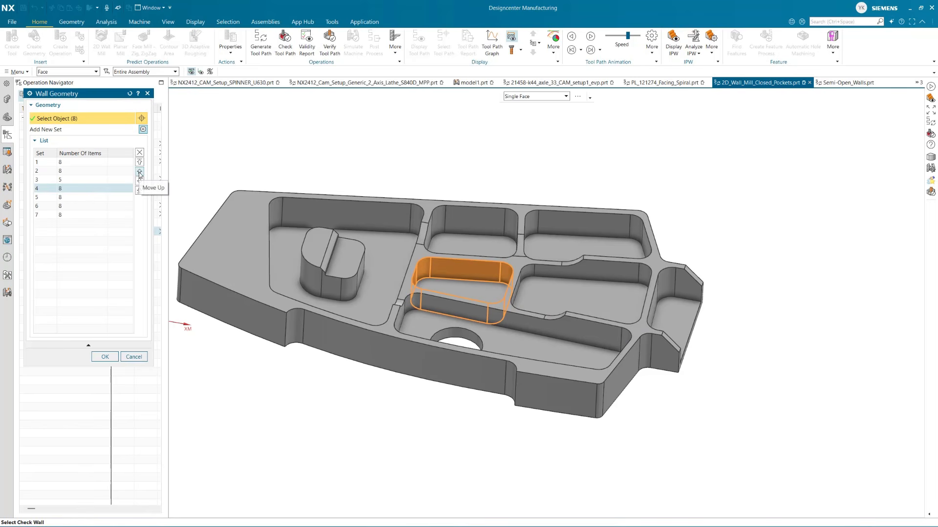
pyautogui.click(139, 172)
# Move the wall set of the upper middle pocket to fourth place and that of the upper right pocket to fifth place
pyautogui.click(67, 198)
pyautogui.click(67, 207)
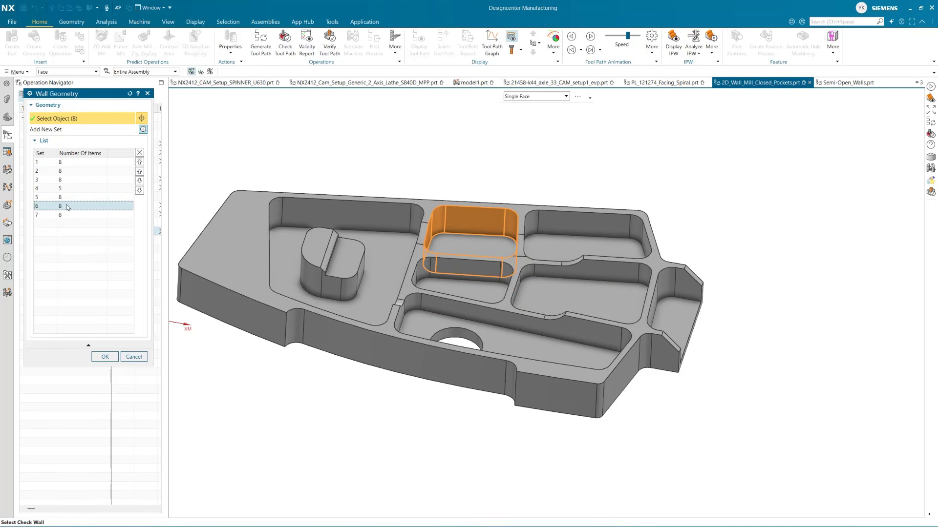
pyautogui.click(139, 171)
pyautogui.click(139, 172)
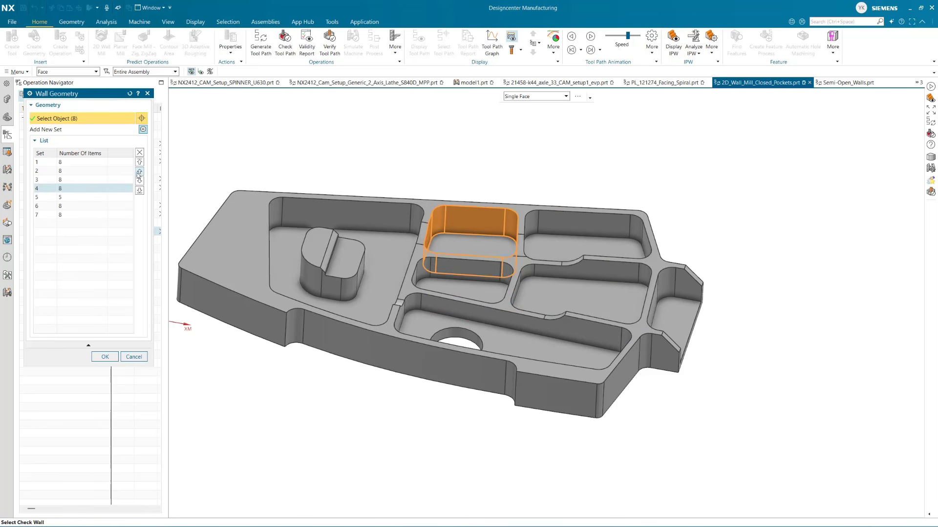
pyautogui.click(65, 207)
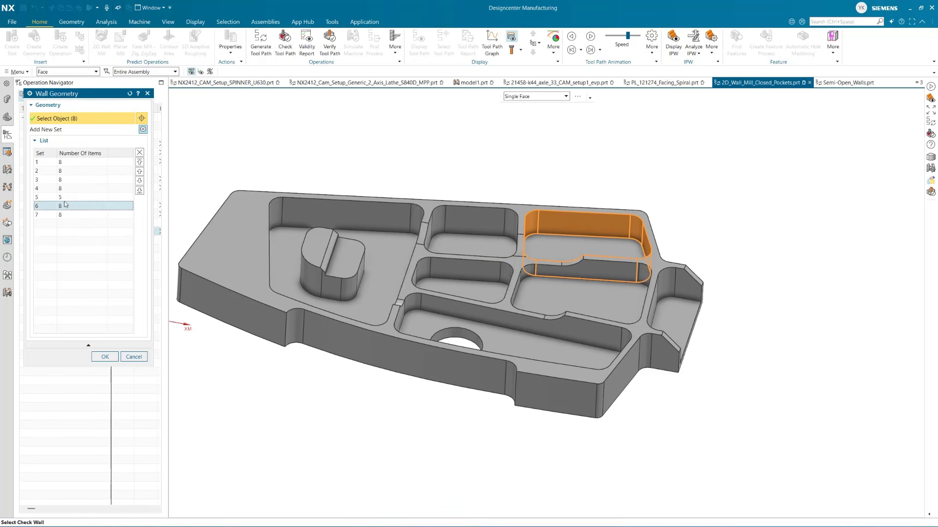
pyautogui.click(139, 172)
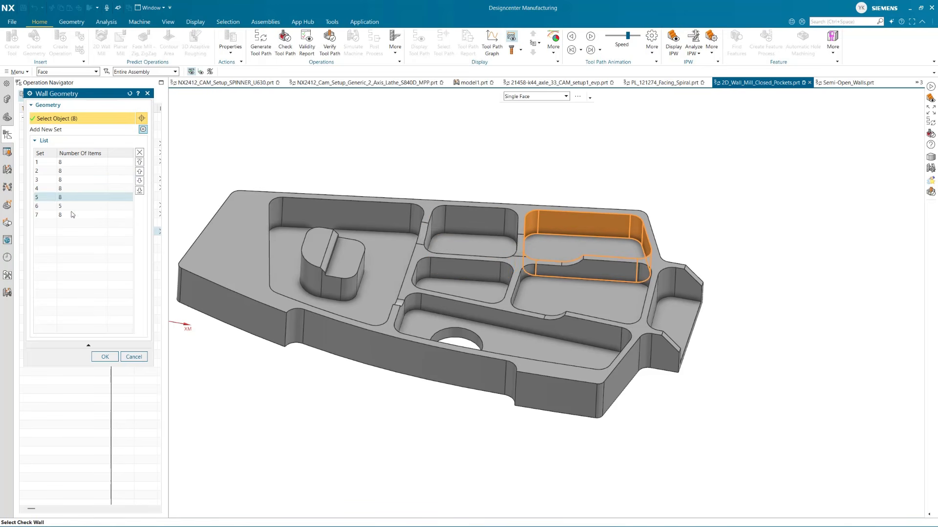
# Move the wall set of the closed pocket beside the semi-open pocket to sixth place, putting the semi-open set last
pyautogui.click(73, 215)
pyautogui.click(139, 172)
pyautogui.click(72, 214)
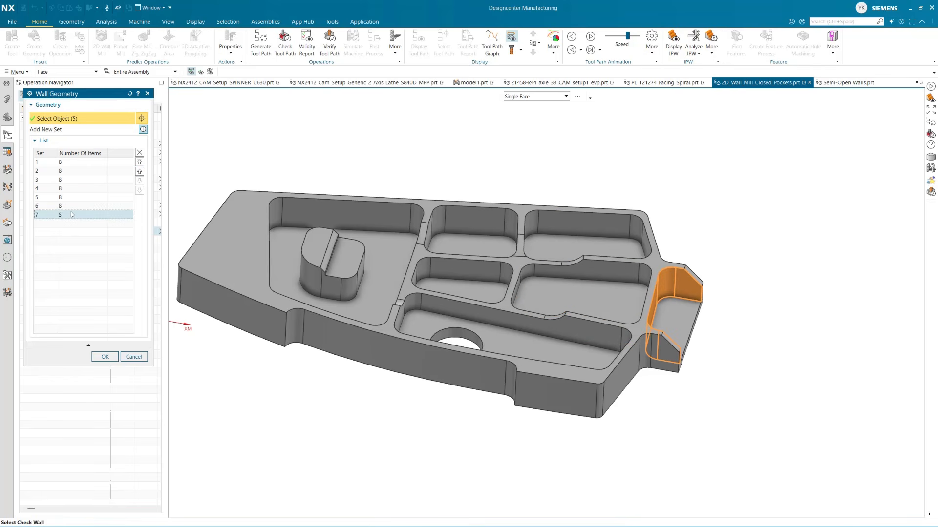
# Accept the reordered wall geometry and regenerate the 2D_WALL_ALL tool path, accepting the operation
pyautogui.click(101, 357)
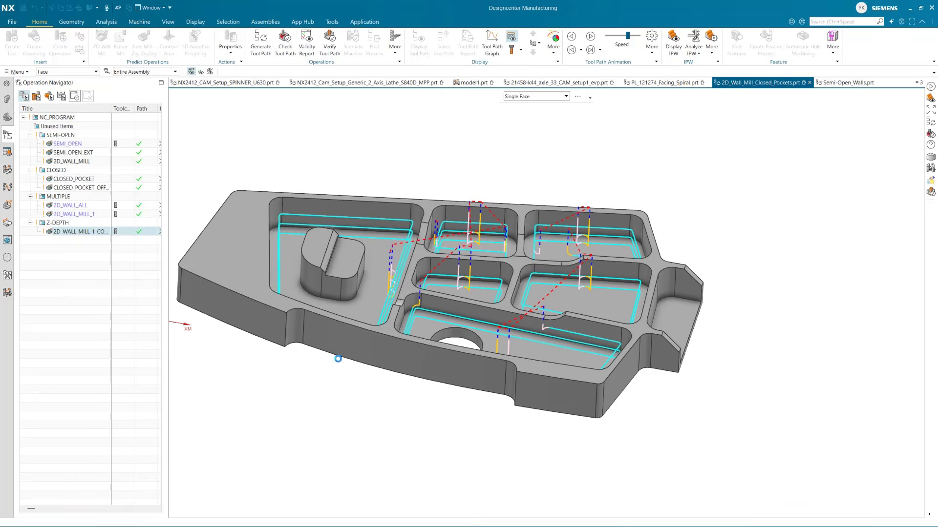
pyautogui.click(139, 340)
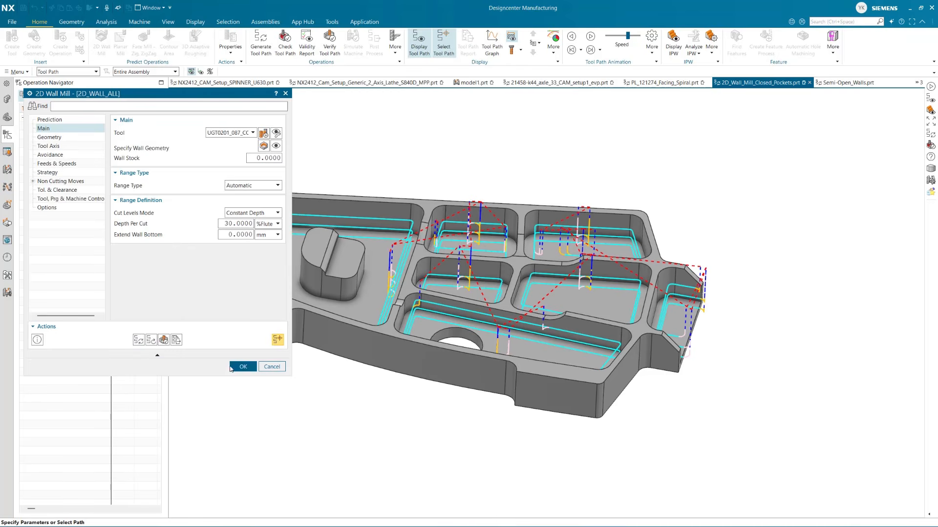
pyautogui.click(244, 368)
# Review from above the order in which the 2D_WALL_ALL tool path machines the pockets
pyautogui.click(76, 232)
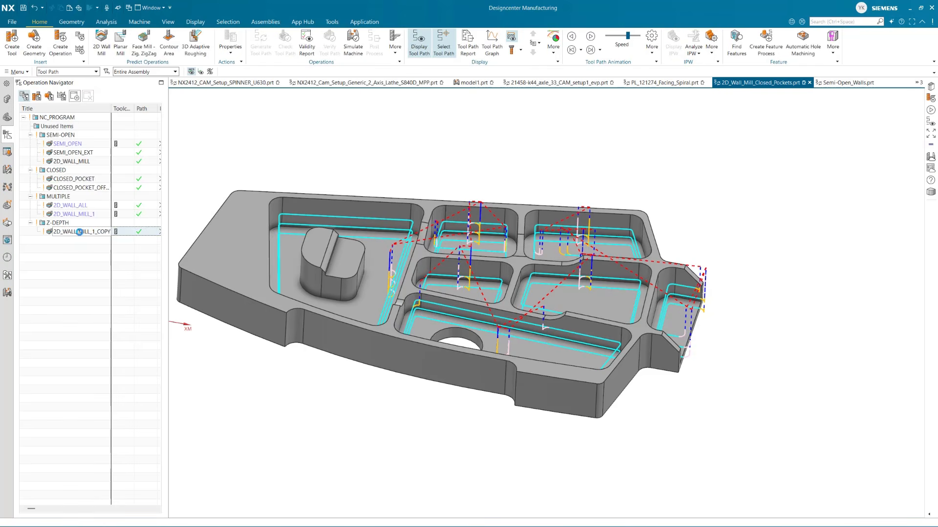
pyautogui.click(84, 179)
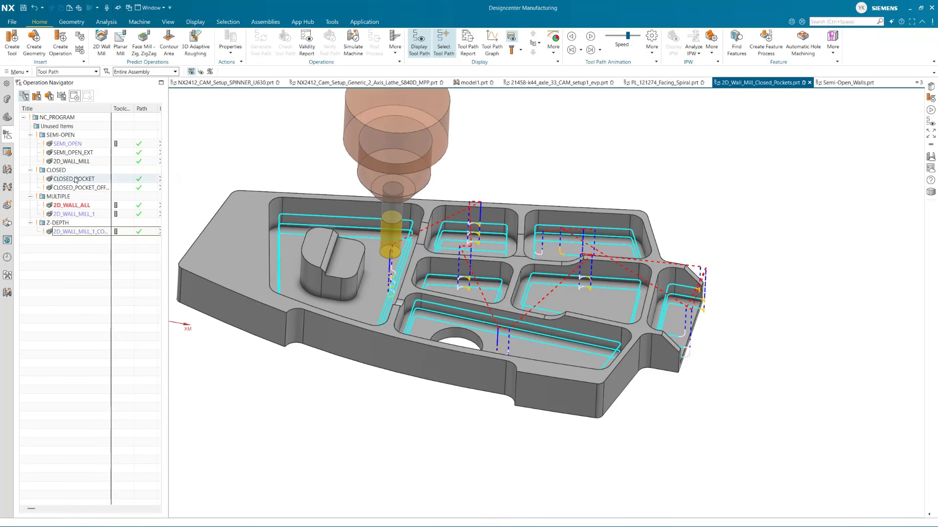
pyautogui.click(76, 196)
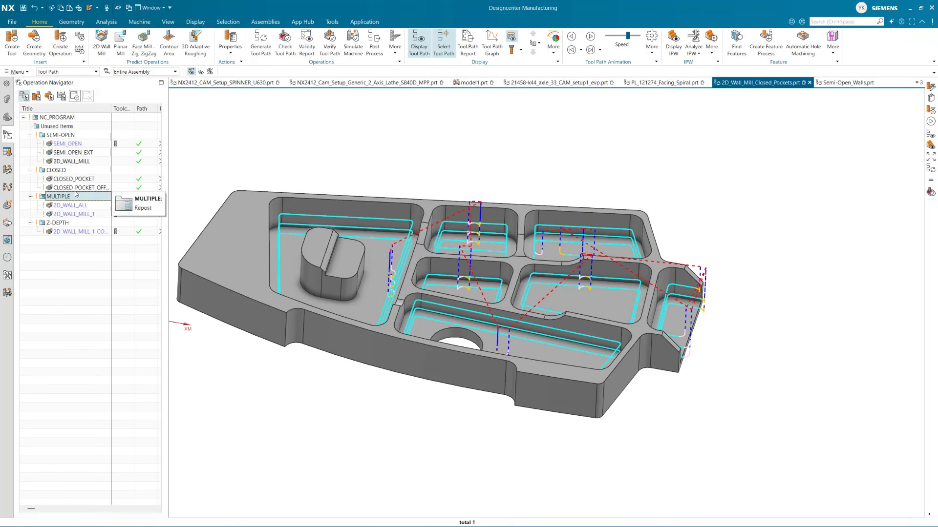
pyautogui.click(75, 180)
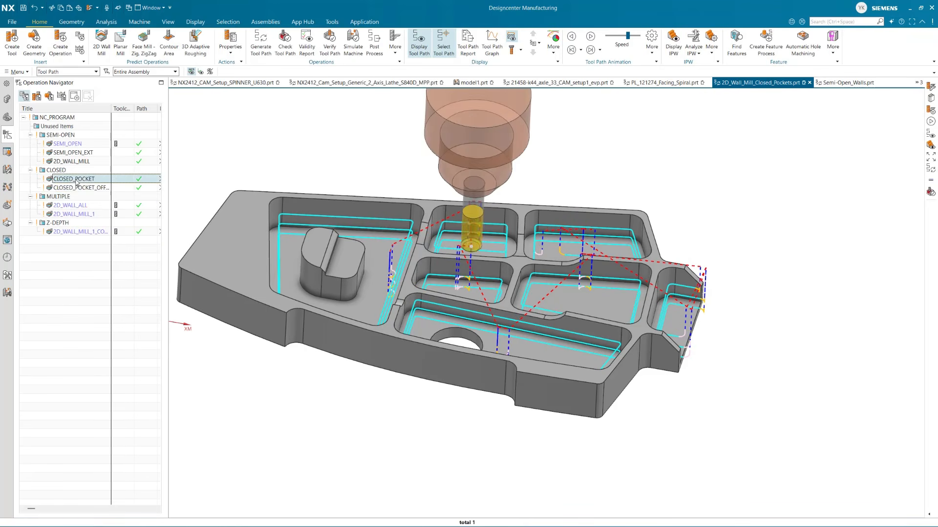
pyautogui.click(76, 196)
pyautogui.moveTo(426, 298); pyautogui.dragTo(342, 335, button='middle')
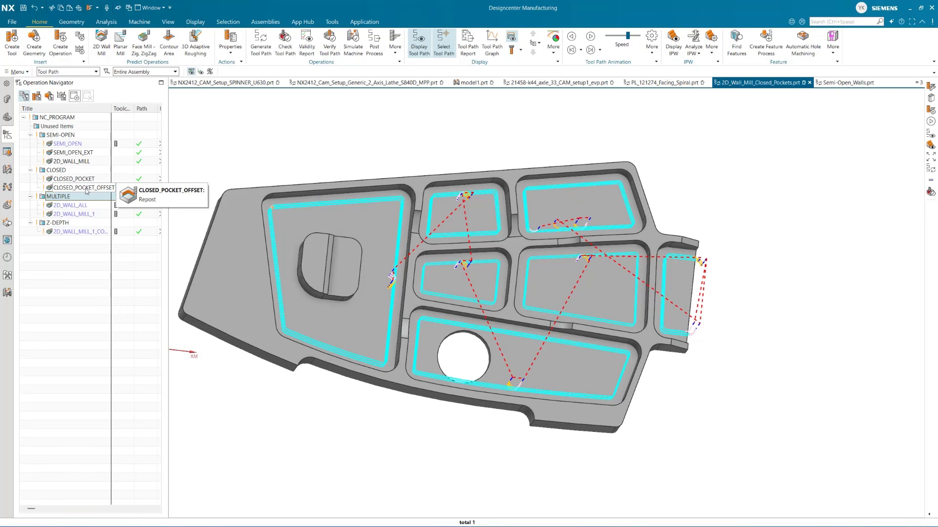
# Open the 2D_WALL_ALL operation, set its Region Sequencing to Standard, and regenerate the tool path
pyautogui.click(78, 206)
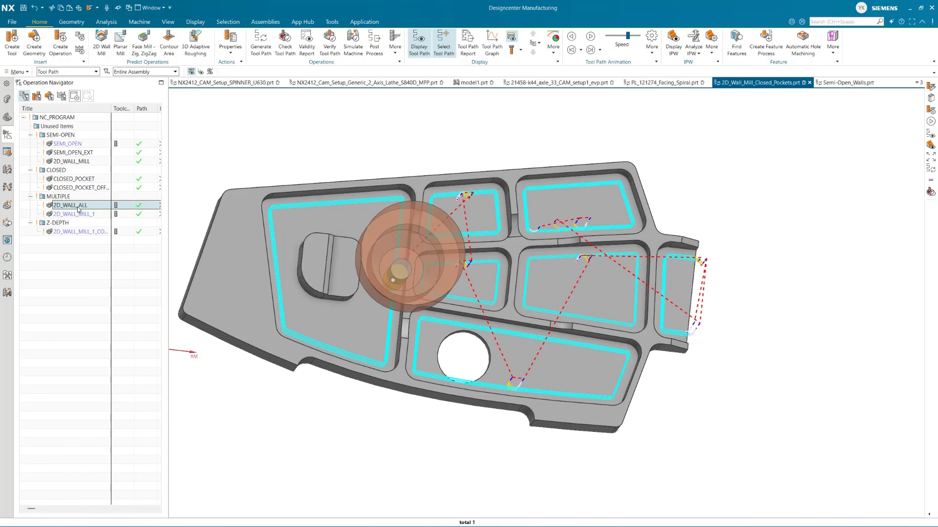
pyautogui.doubleClick(78, 208)
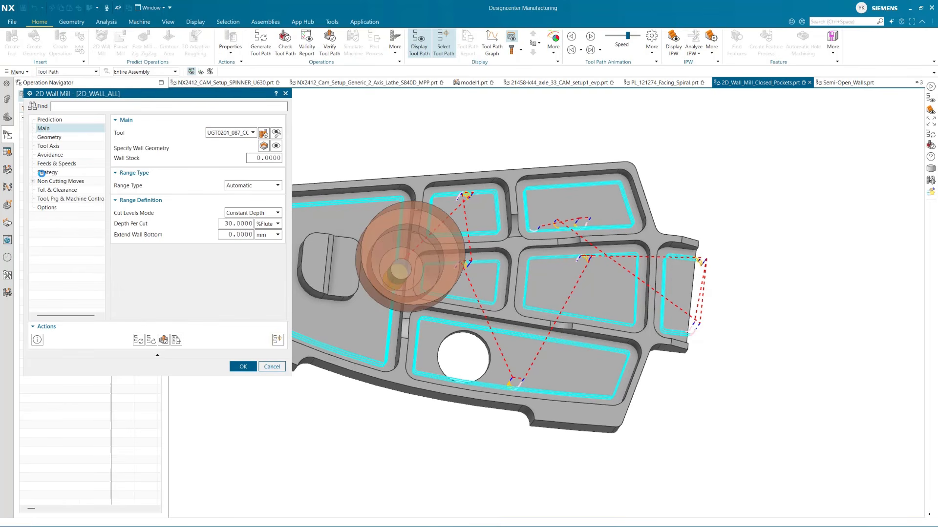
pyautogui.click(42, 173)
pyautogui.click(250, 183)
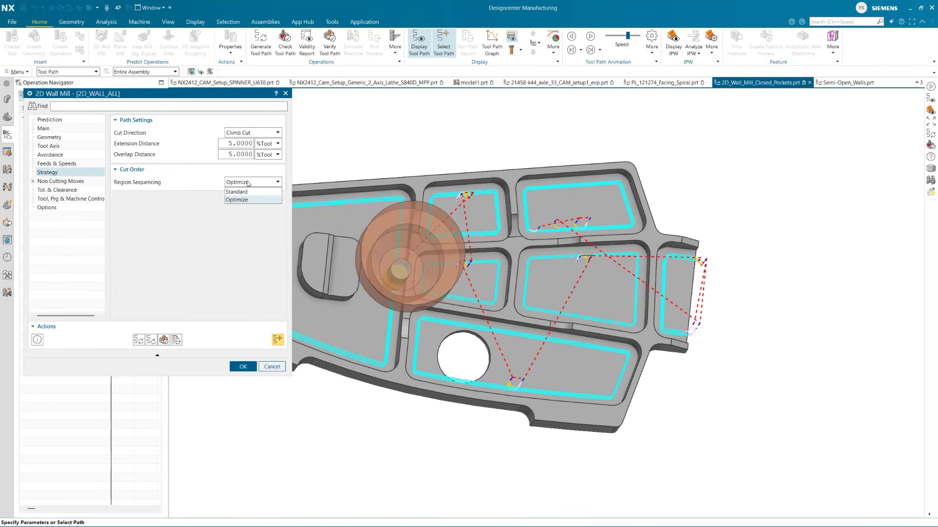
pyautogui.click(236, 192)
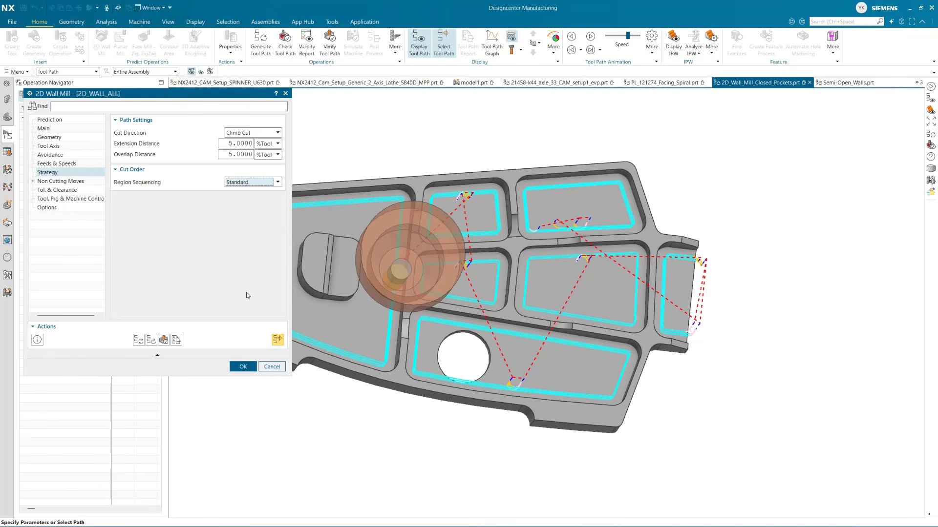
pyautogui.click(138, 339)
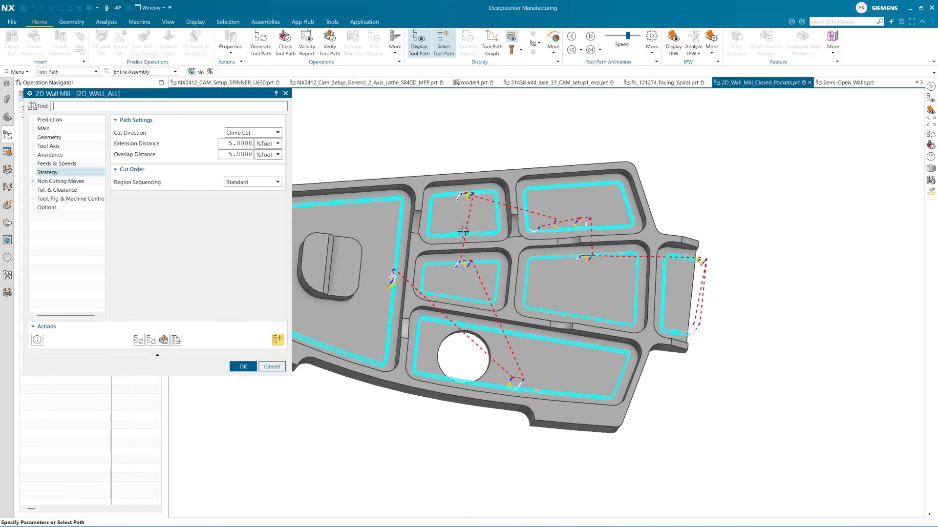
# Set Region Sequencing of 2D_WALL_ALL to Optimize, regenerate the tool path, and accept the operation
pyautogui.click(257, 182)
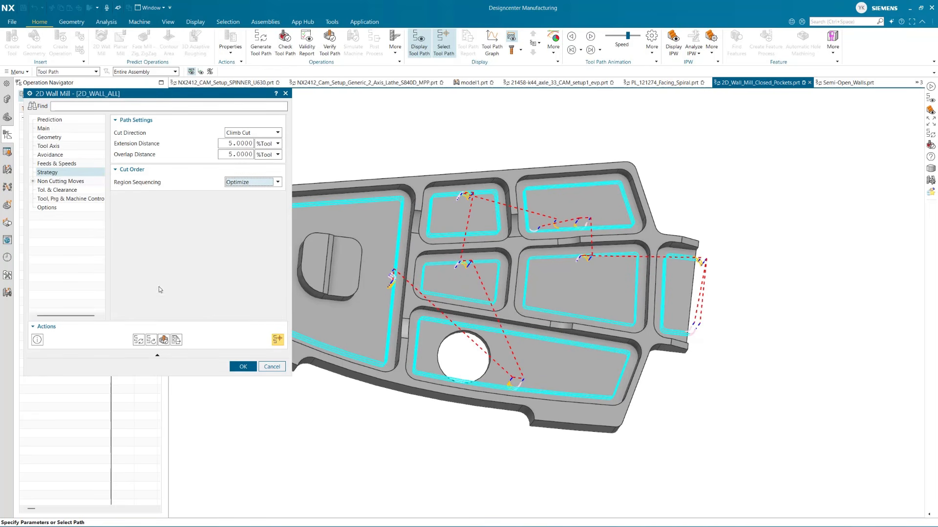
pyautogui.click(138, 340)
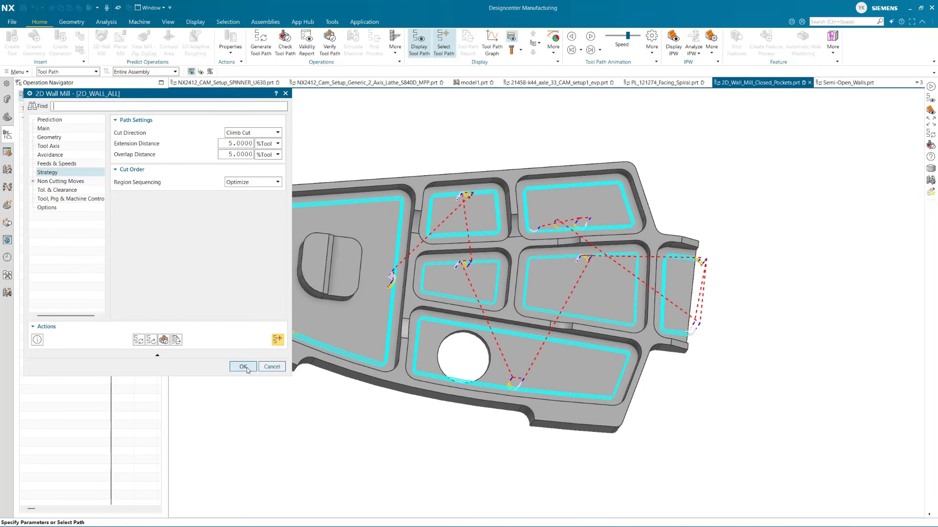
pyautogui.click(242, 367)
pyautogui.moveTo(383, 406); pyautogui.dragTo(371, 367, button='middle')
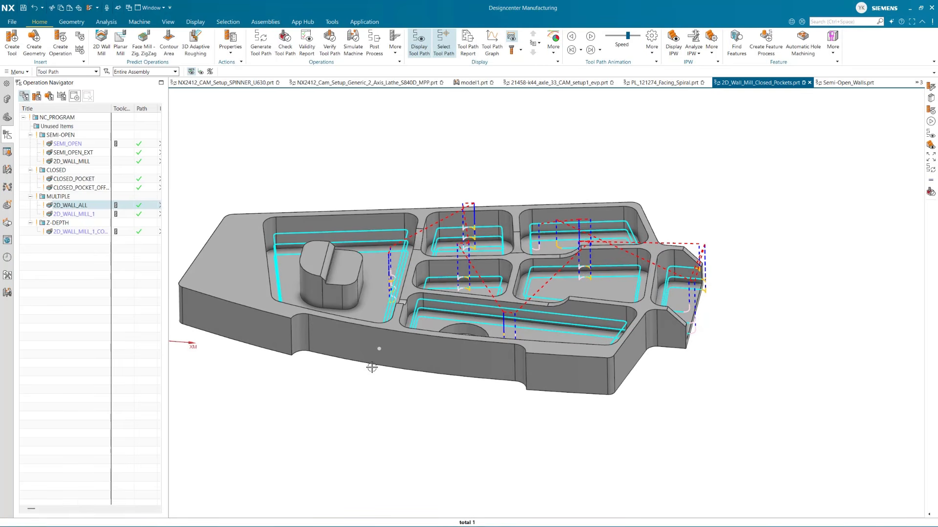
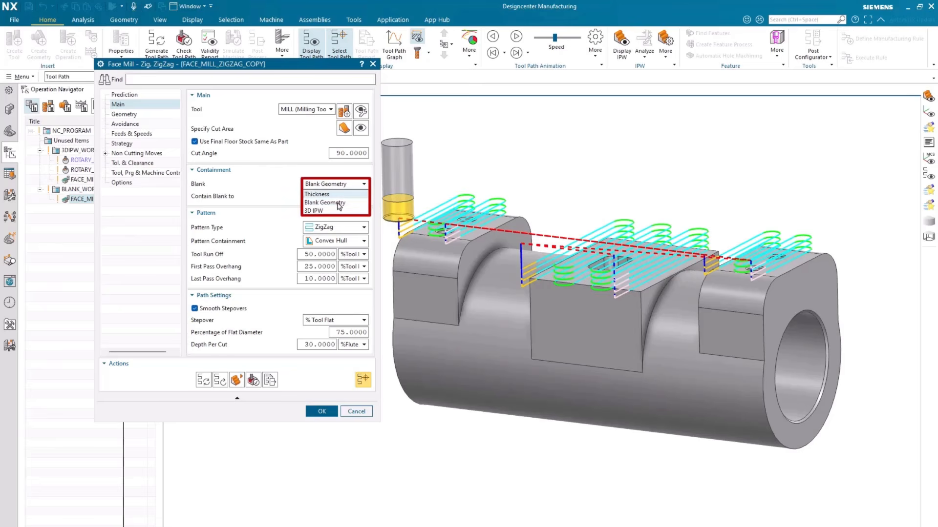
# Keep Blank Geometry as the blank type of FACE_MILL_ZIGZAG_COPY and display its specified blank
pyautogui.click(338, 202)
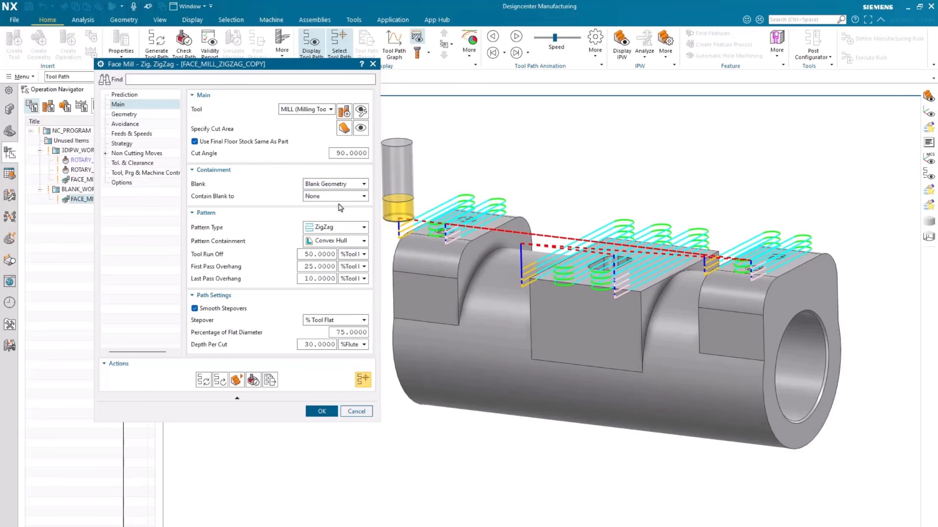
pyautogui.click(158, 116)
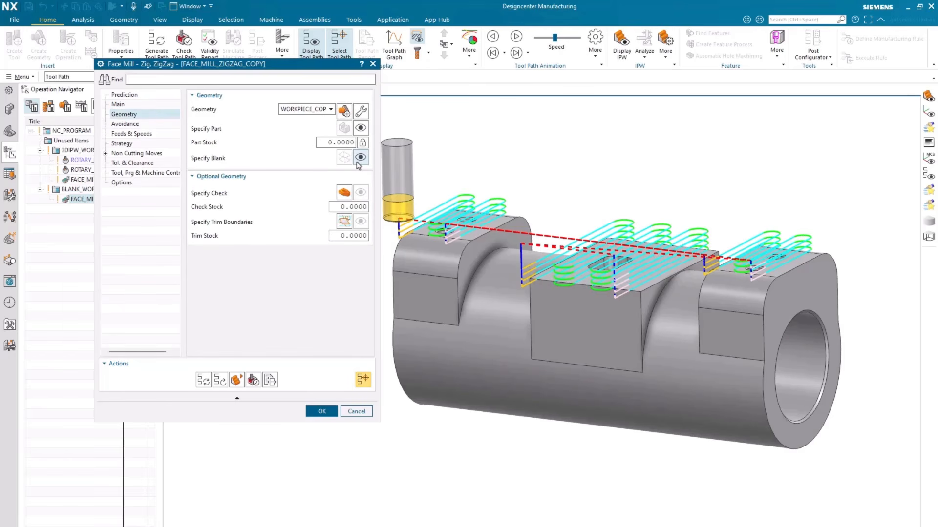
pyautogui.click(360, 158)
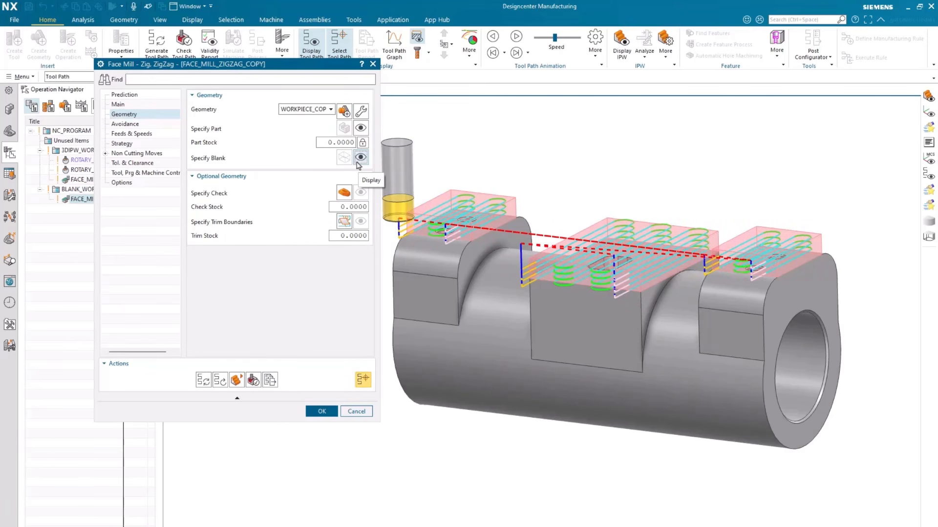
# Check the Contain Blank to options of FACE_MILL_ZIGZAG_COPY and display its specified cut area
pyautogui.click(147, 104)
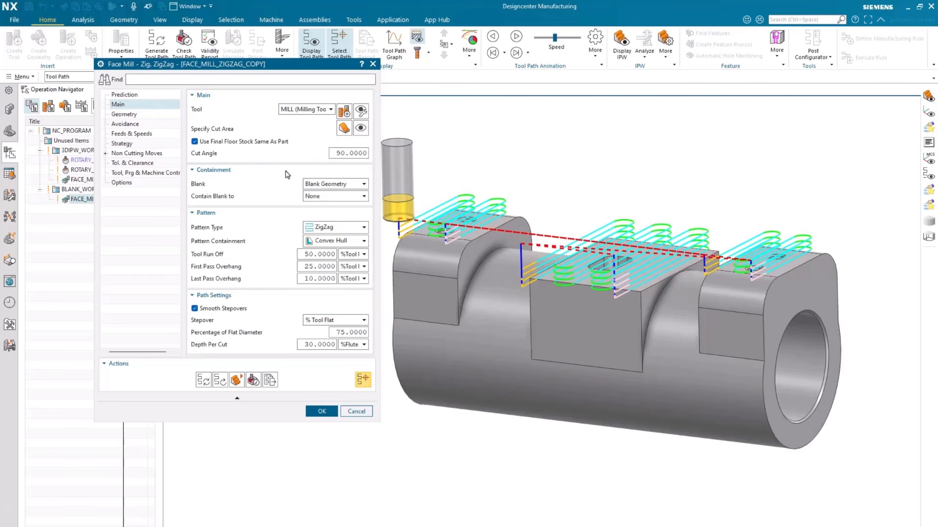
pyautogui.click(342, 198)
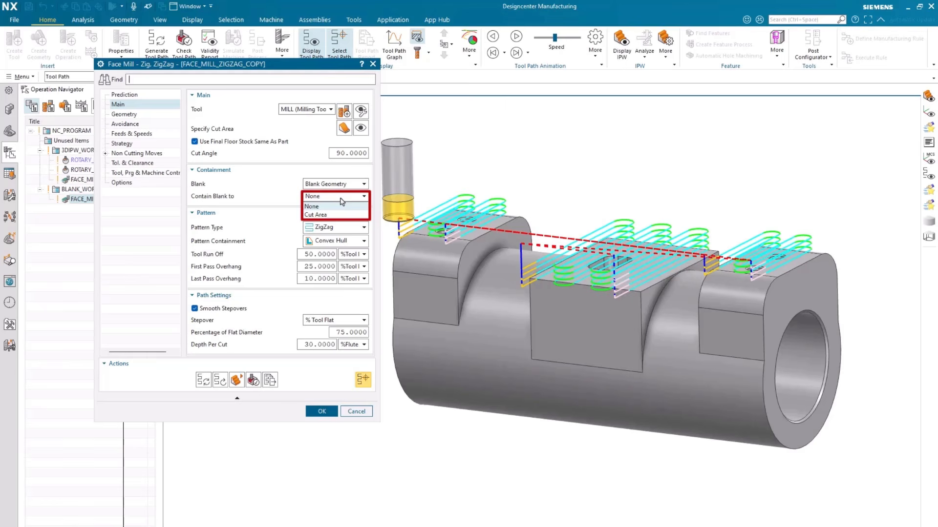
pyautogui.click(342, 201)
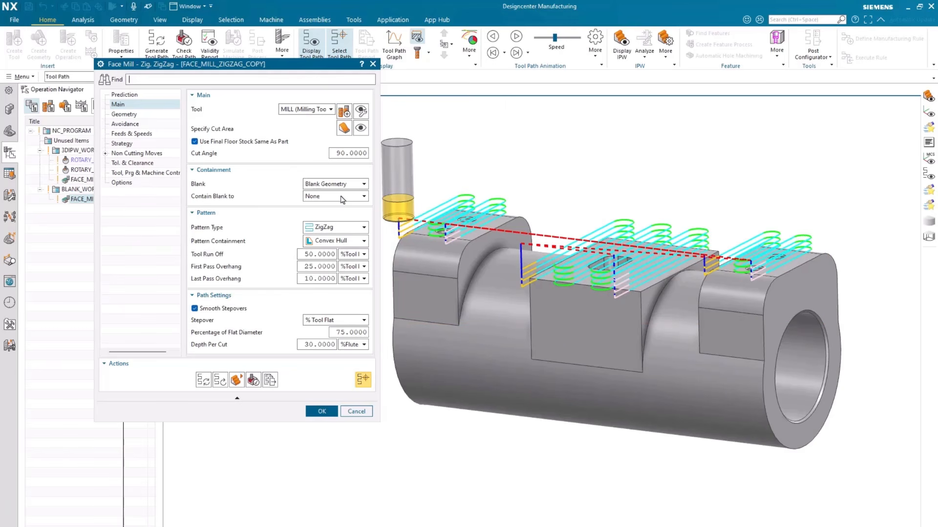
pyautogui.click(359, 135)
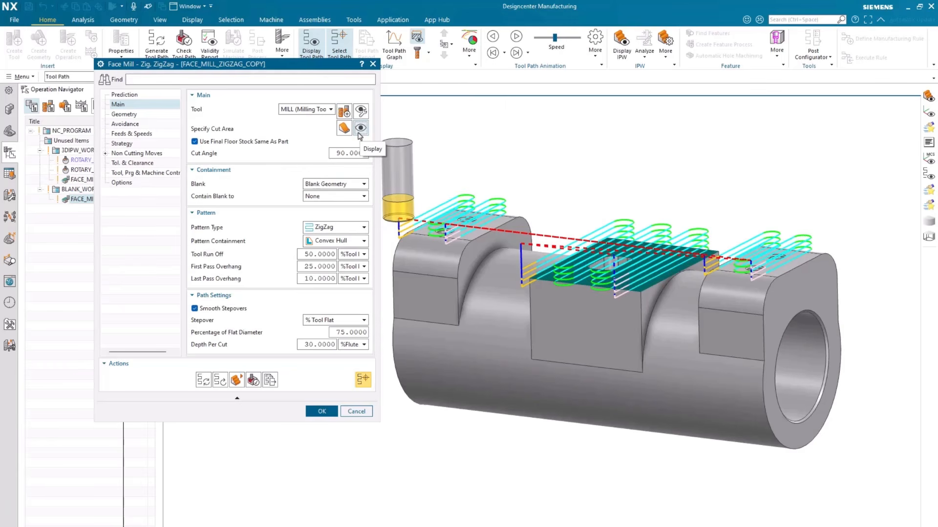
# Set Contain Blank to of FACE_MILL_ZIGZAG_COPY to Cut Area and regenerate the tool path
pyautogui.click(342, 197)
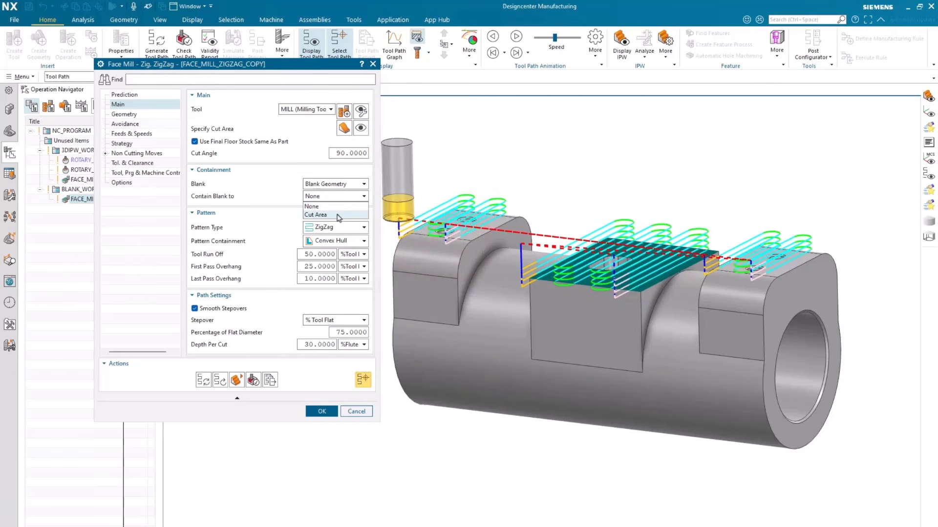
pyautogui.click(338, 215)
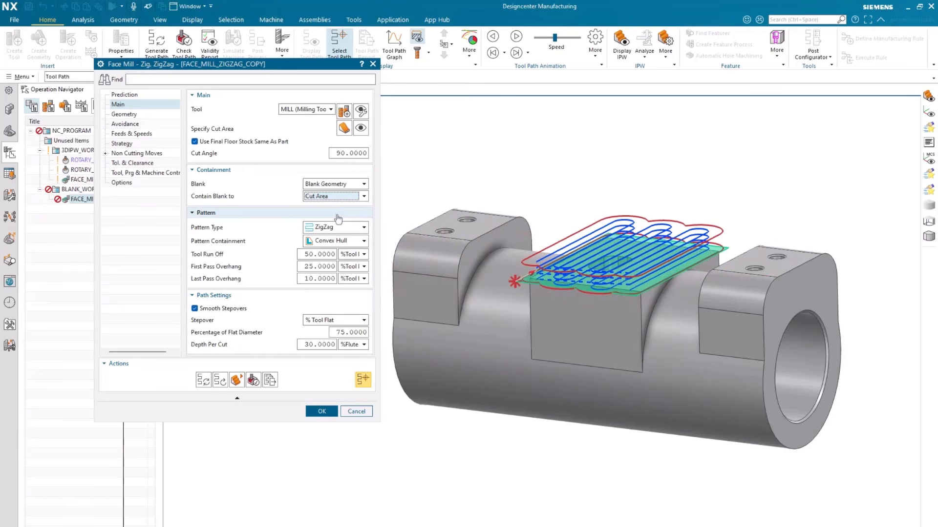
pyautogui.click(203, 381)
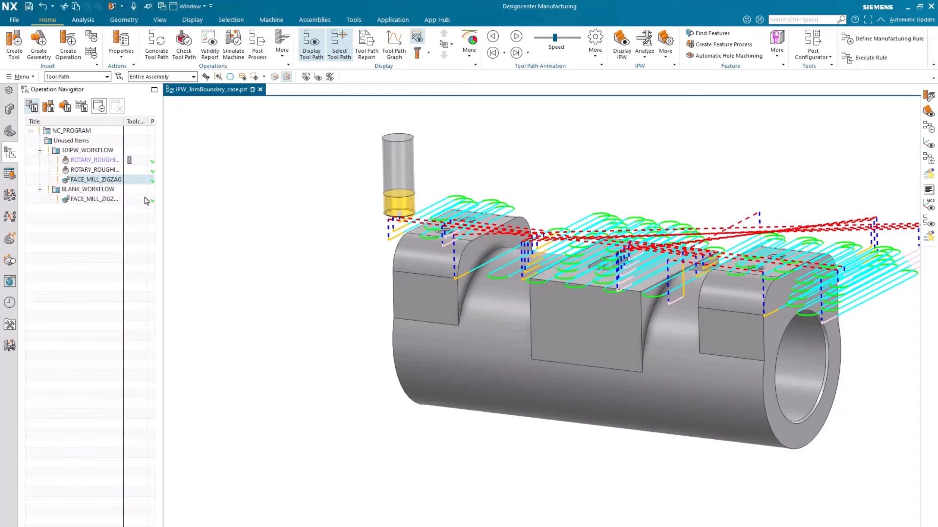
# Open the FACE_MILL_ZIGZAG operation and display its specified cut area and blank
pyautogui.doubleClick(108, 180)
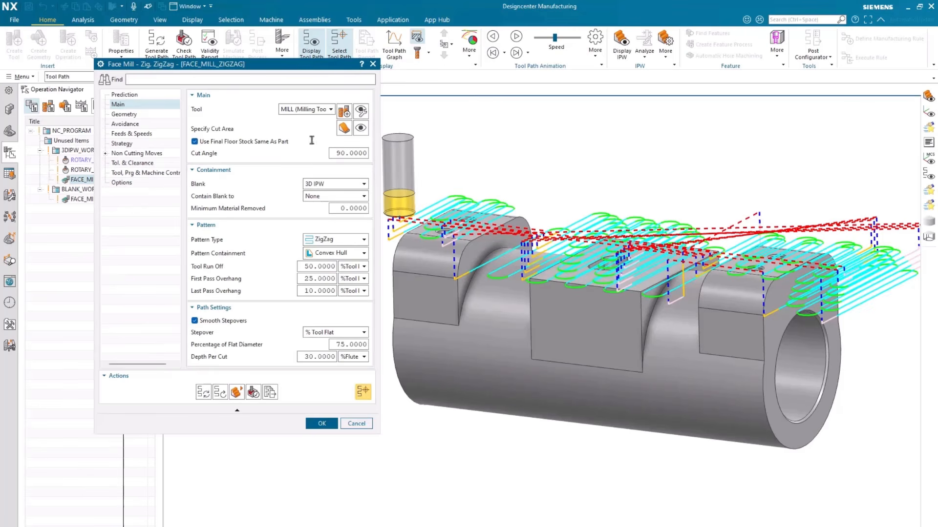
pyautogui.click(360, 128)
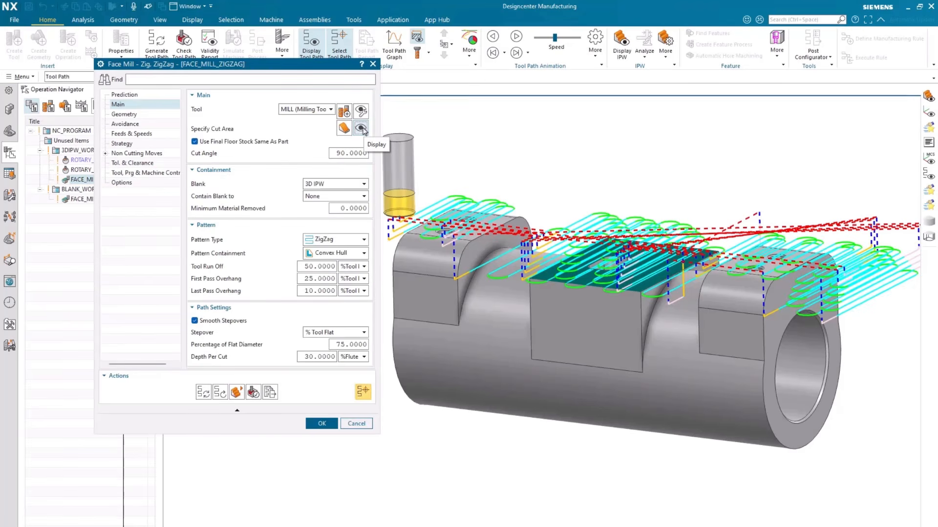
pyautogui.moveTo(361, 184)
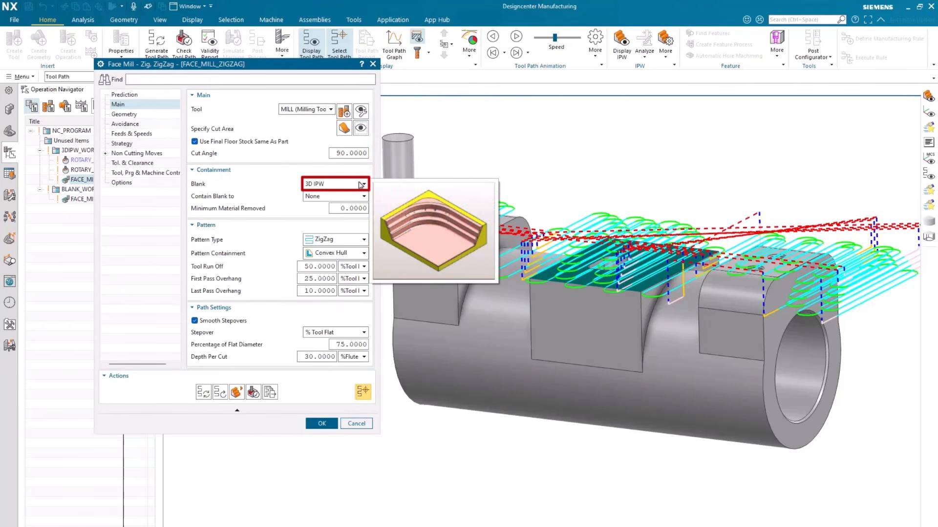
pyautogui.click(161, 115)
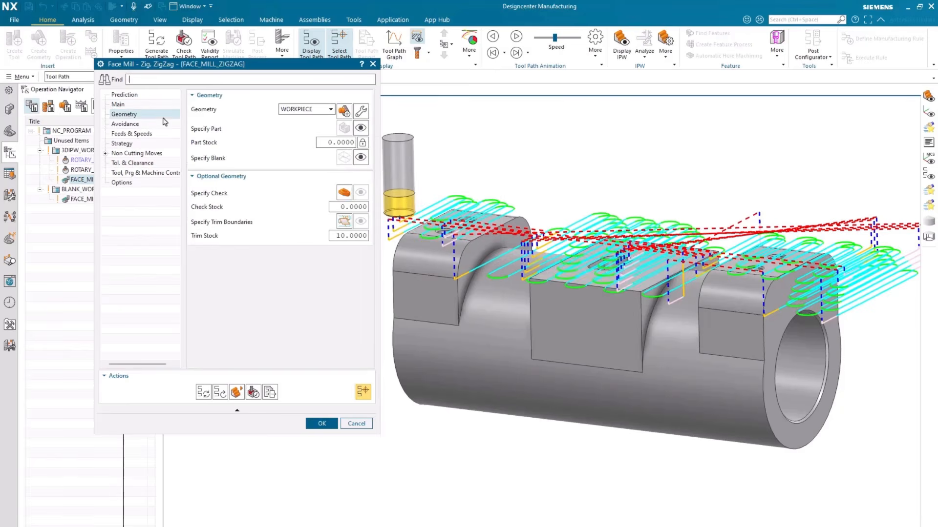
pyautogui.click(357, 159)
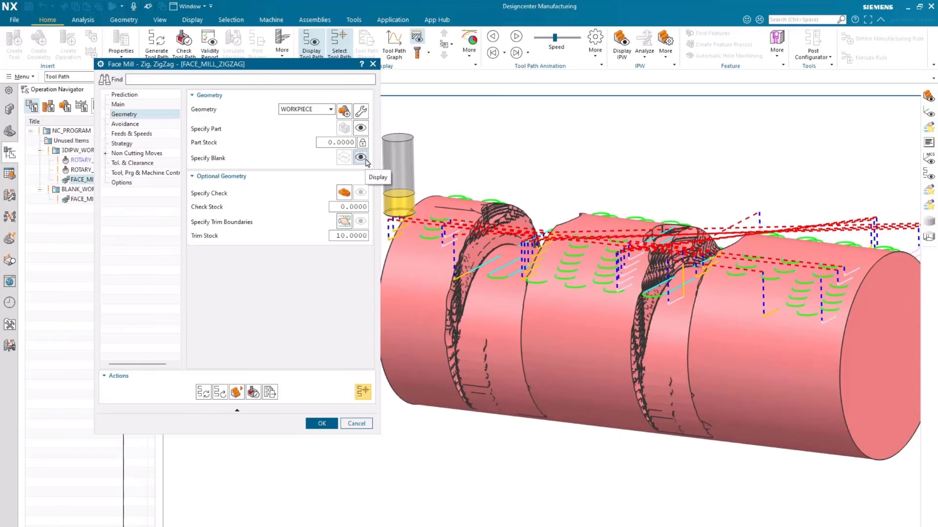
pyautogui.click(144, 105)
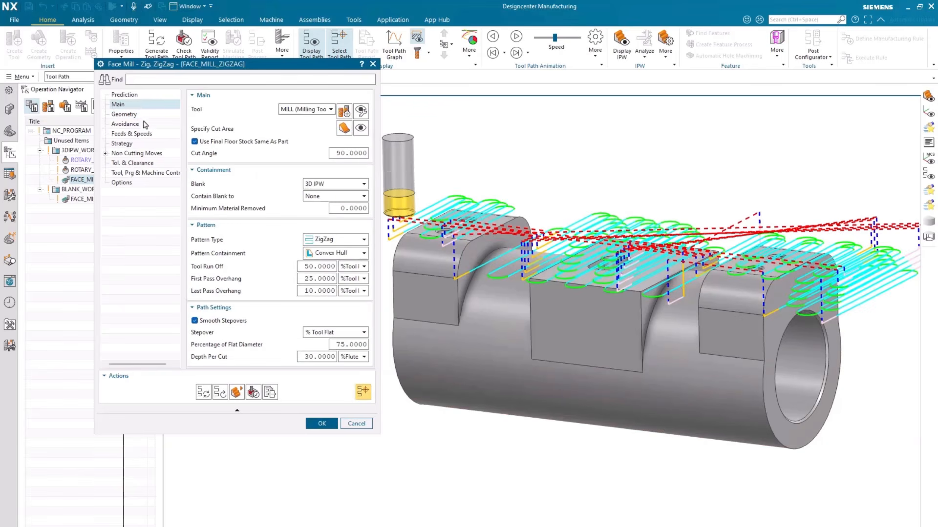
# Set Contain Blank to of FACE_MILL_ZIGZAG to Cut Area and regenerate the tool path
pyautogui.moveTo(313, 198)
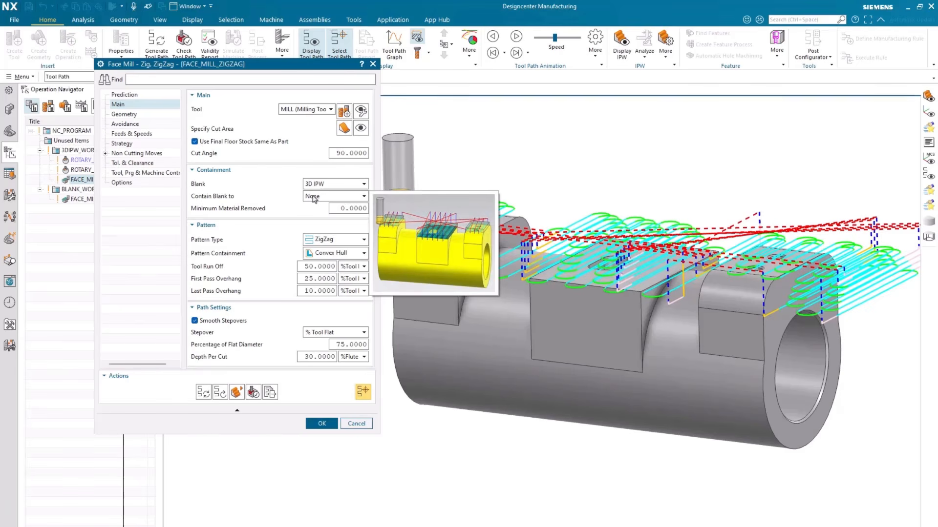
pyautogui.click(313, 197)
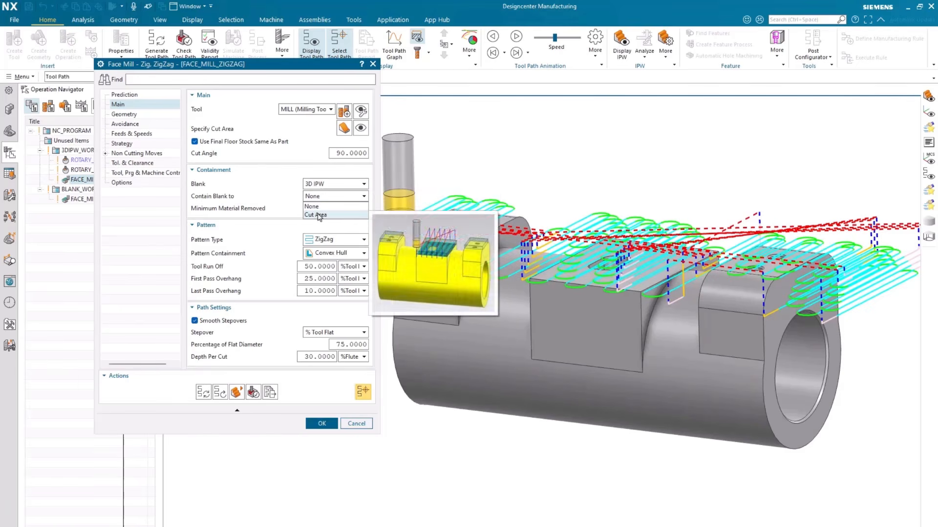
pyautogui.click(318, 215)
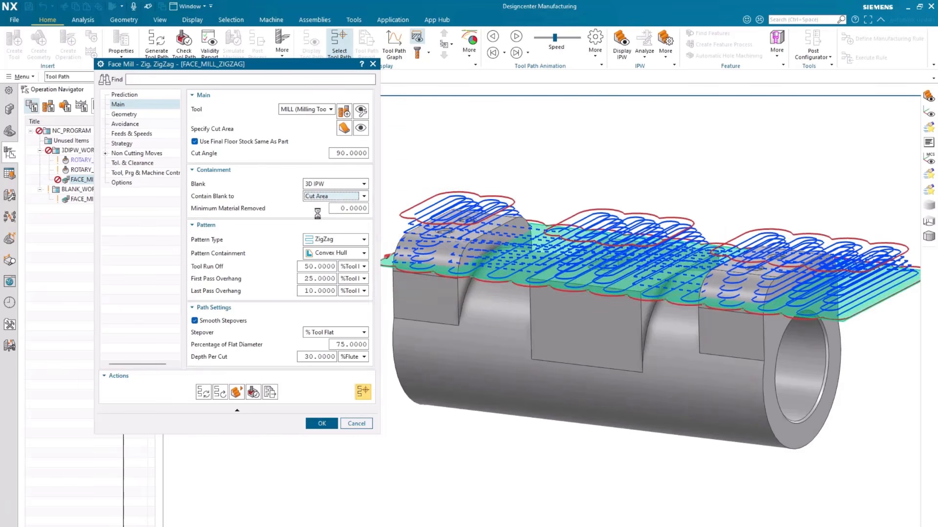
pyautogui.click(201, 392)
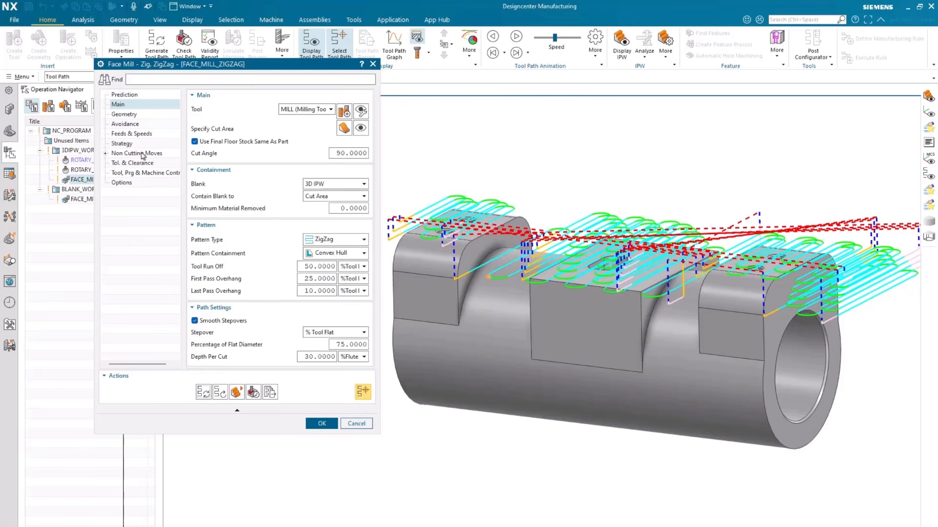
# Define a trim boundary for FACE_MILL_ZIGZAG with the Curves method, selecting the outer edges of the middle pad's top face
pyautogui.click(125, 114)
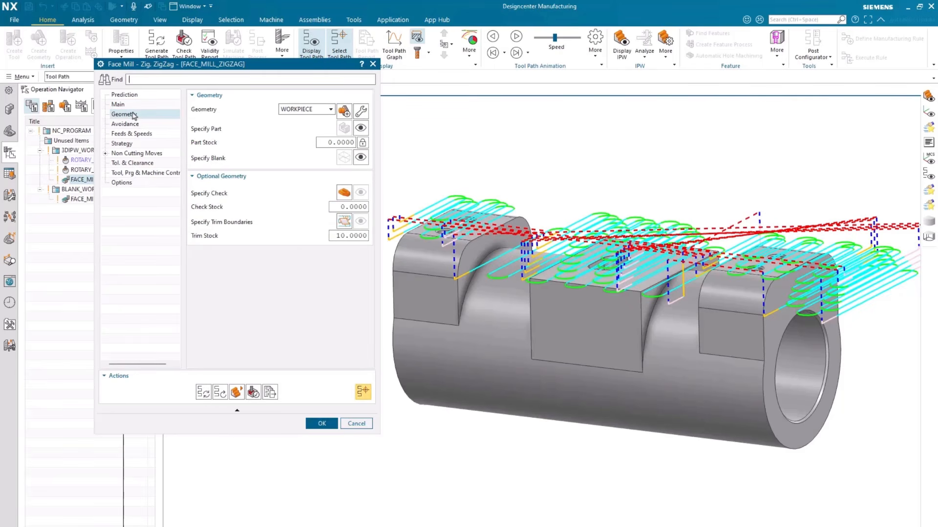
pyautogui.click(343, 222)
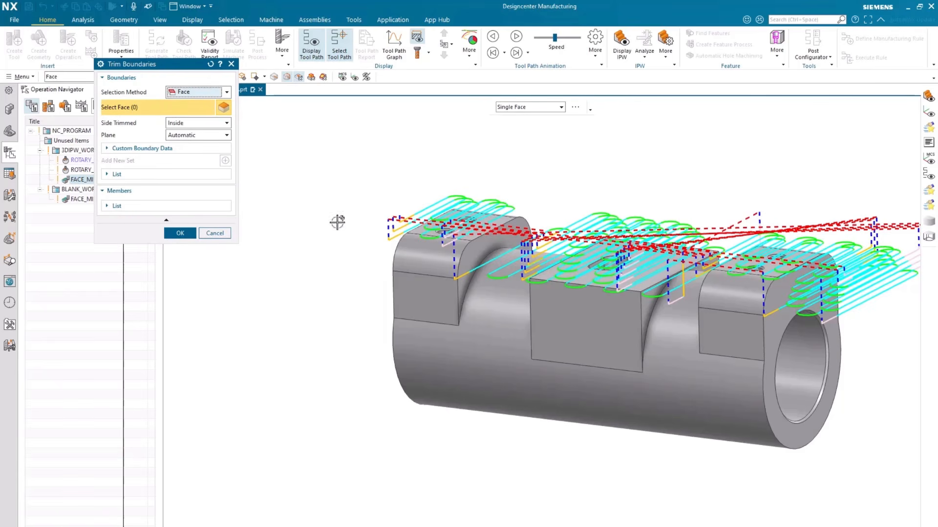
pyautogui.click(212, 93)
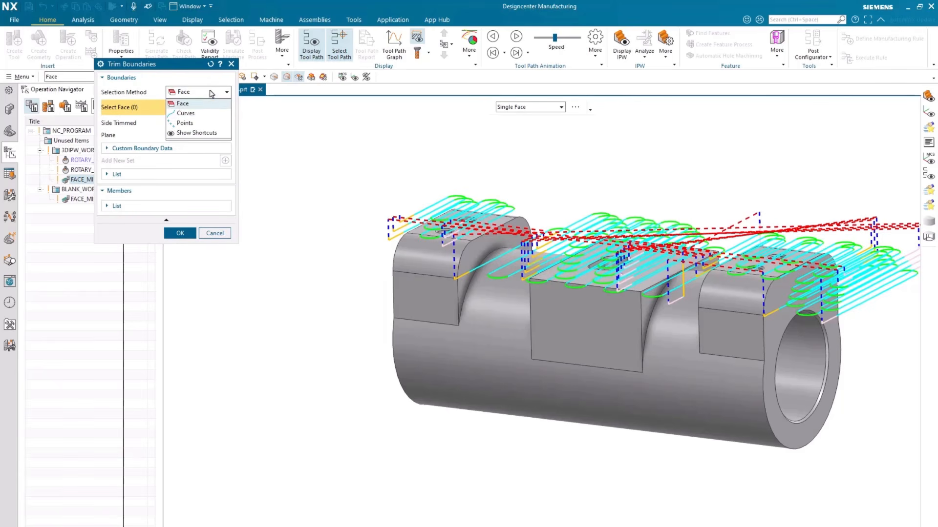
pyautogui.click(211, 115)
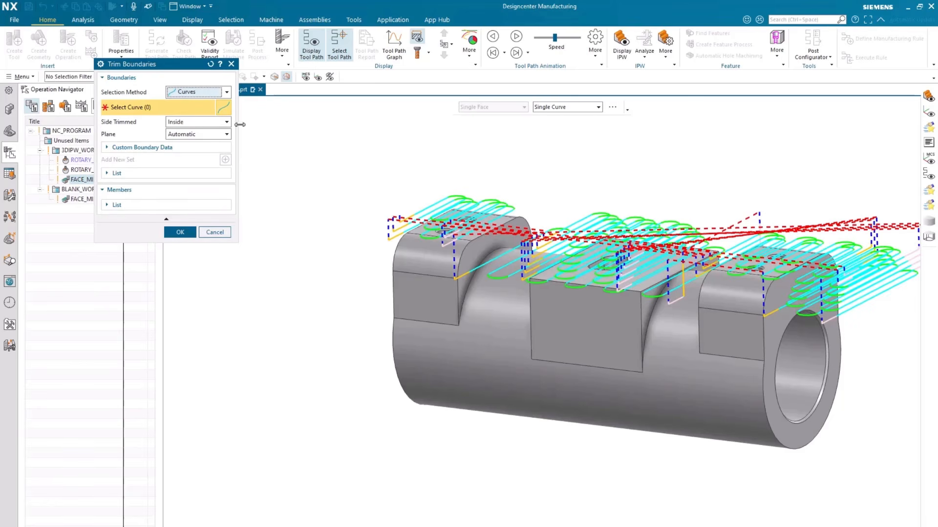
pyautogui.click(567, 256)
pyautogui.click(635, 243)
pyautogui.click(701, 261)
pyautogui.click(676, 266)
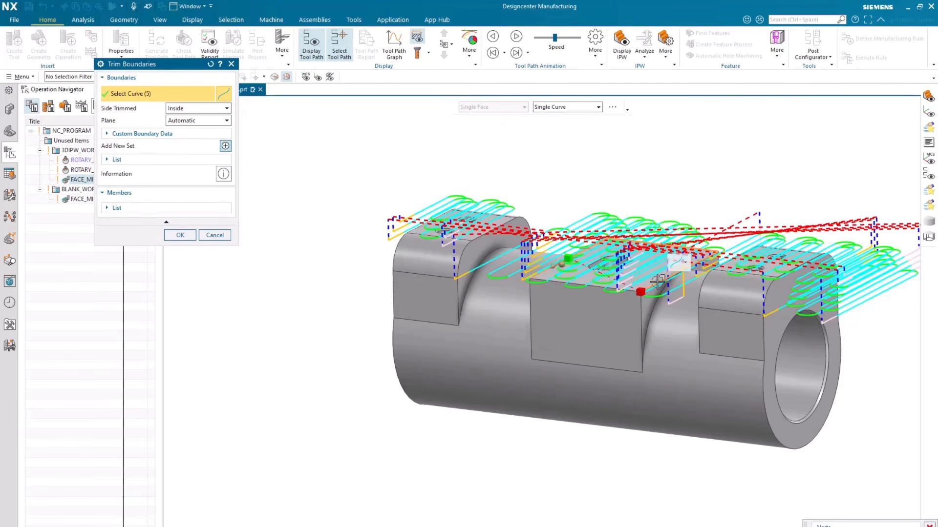
pyautogui.click(624, 282)
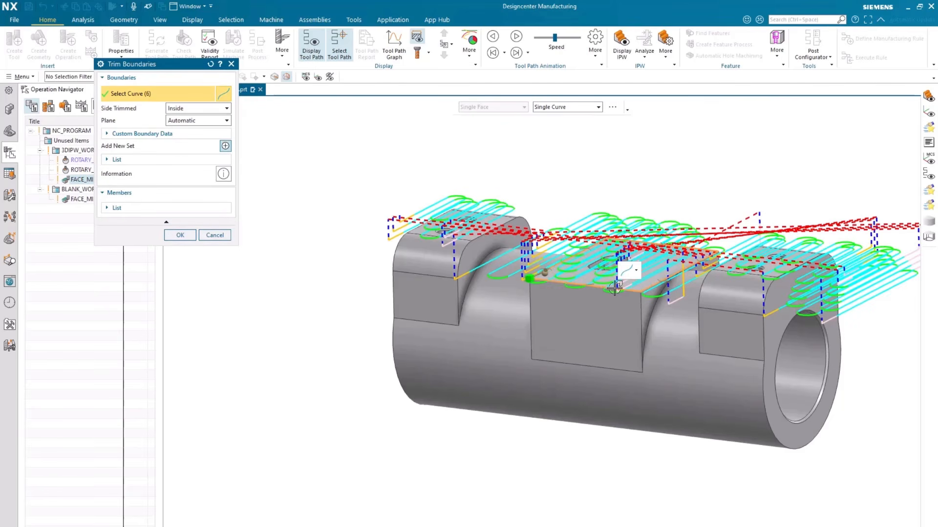
# Set Side Trimmed of the boundary to Outside, accept the trim boundary, and regenerate the FACE_MILL_ZIGZAG tool path
pyautogui.click(201, 110)
pyautogui.click(180, 127)
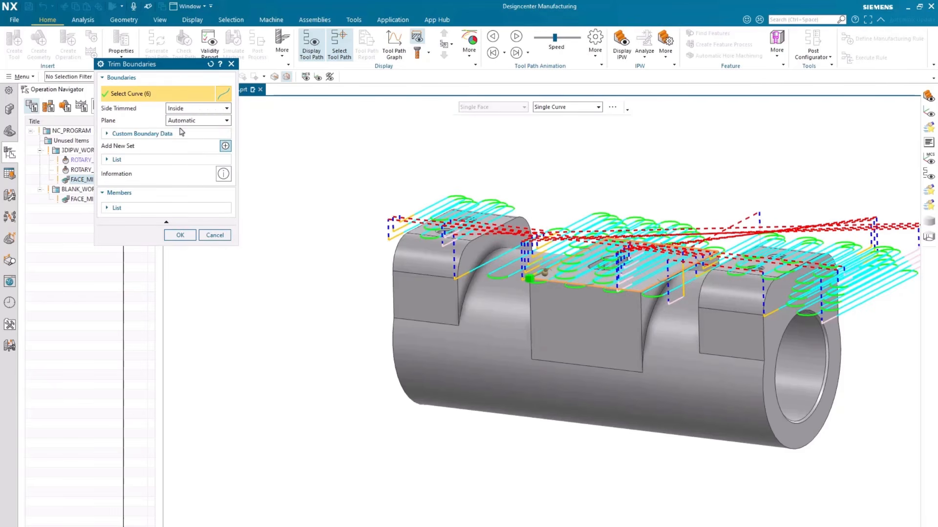
pyautogui.click(181, 235)
pyautogui.click(203, 393)
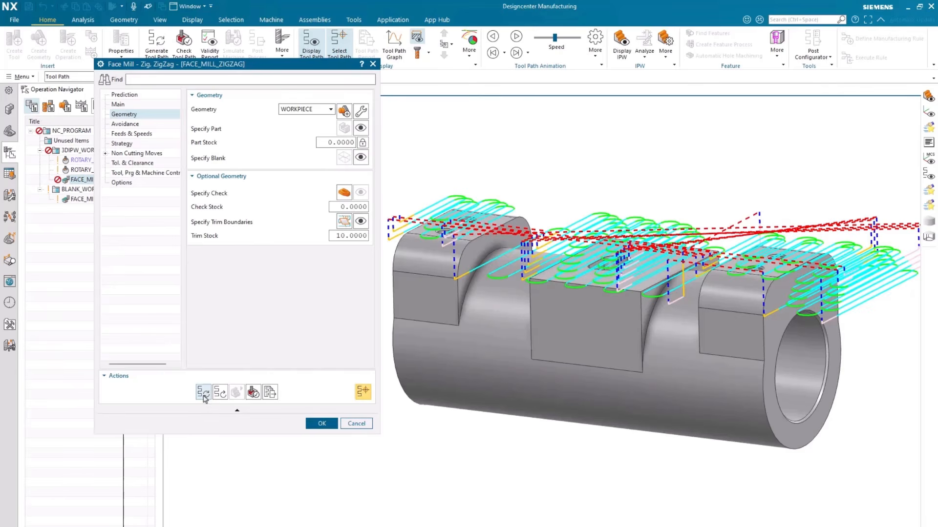